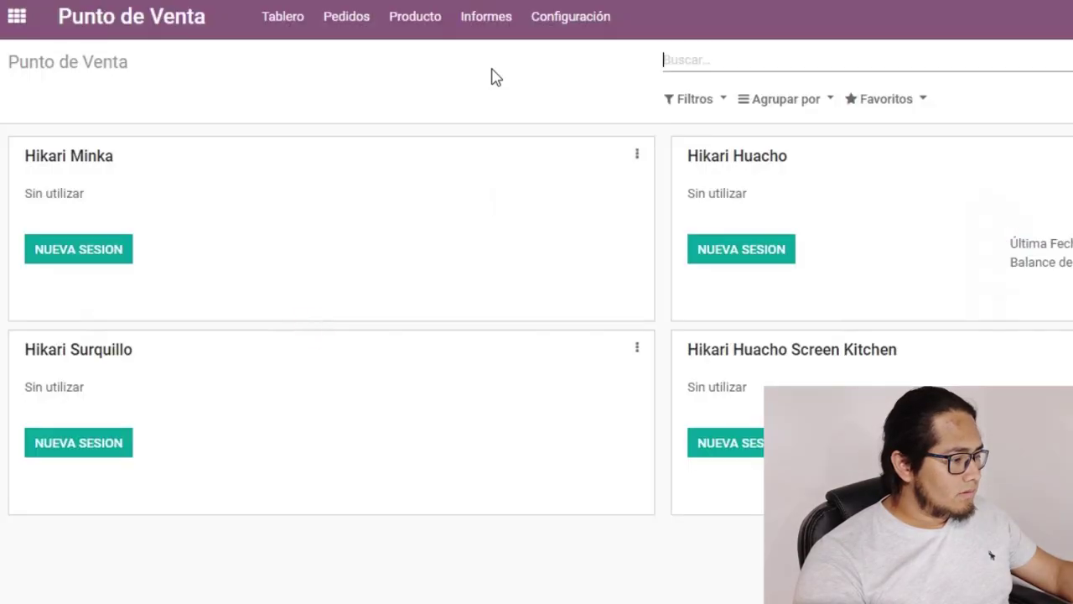
Examine the point of sale category assigned to the product Pollo a la Brasa and return to the product list.
left_click(397, 16)
left_click(441, 54)
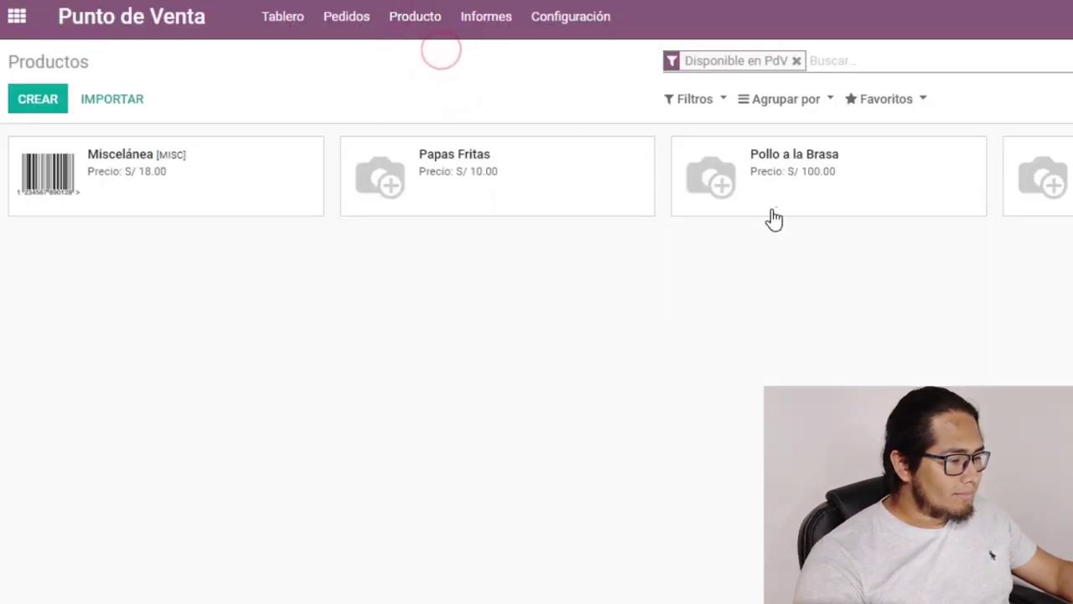
left_click(820, 177)
left_click(46, 109)
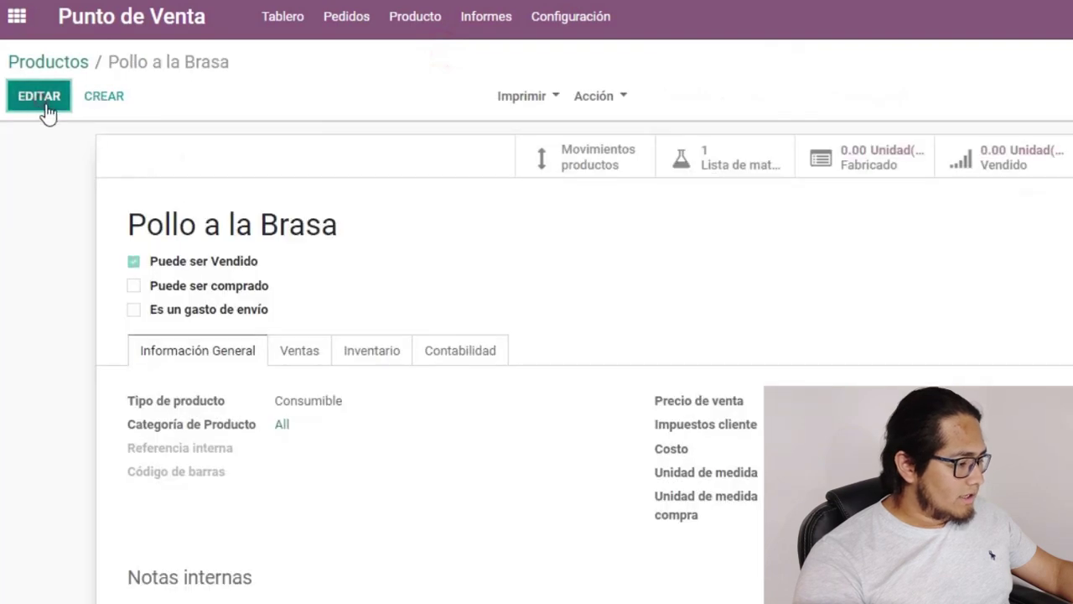
left_click(294, 371)
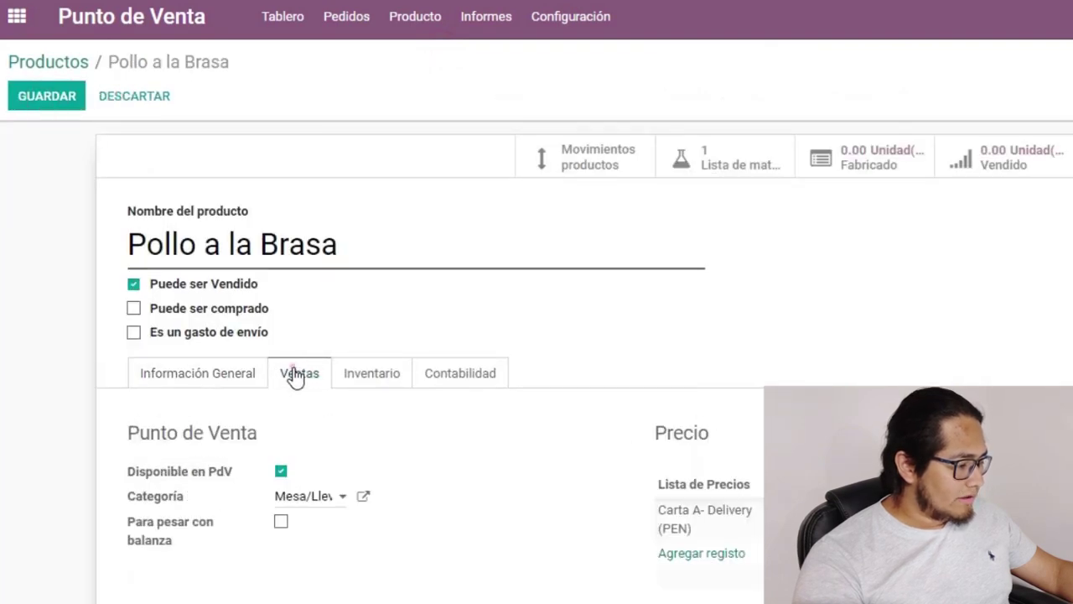
left_click(170, 496)
left_click(93, 253)
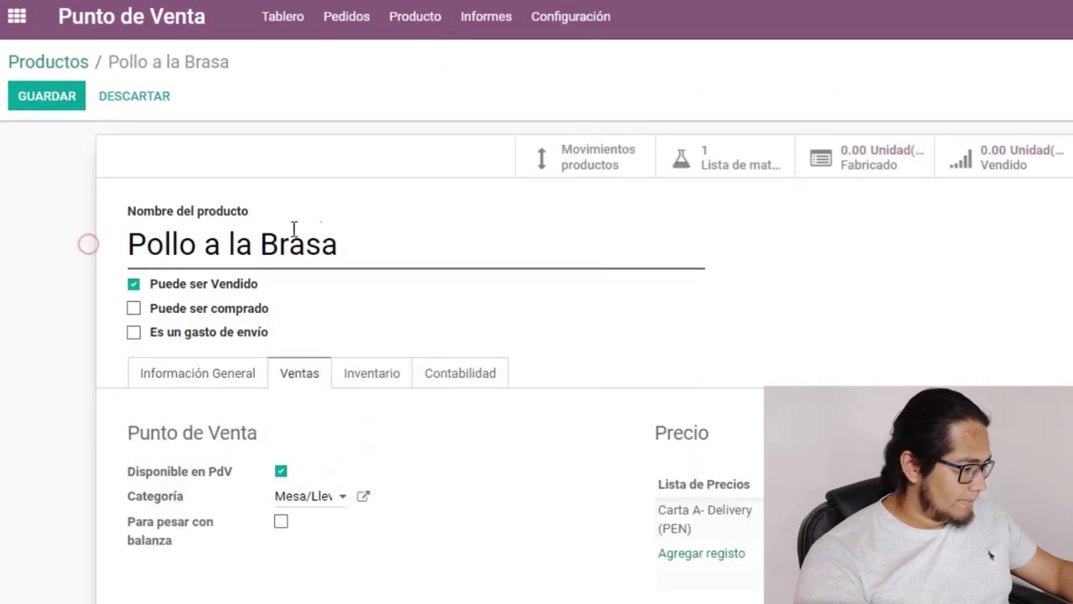
left_click(307, 496)
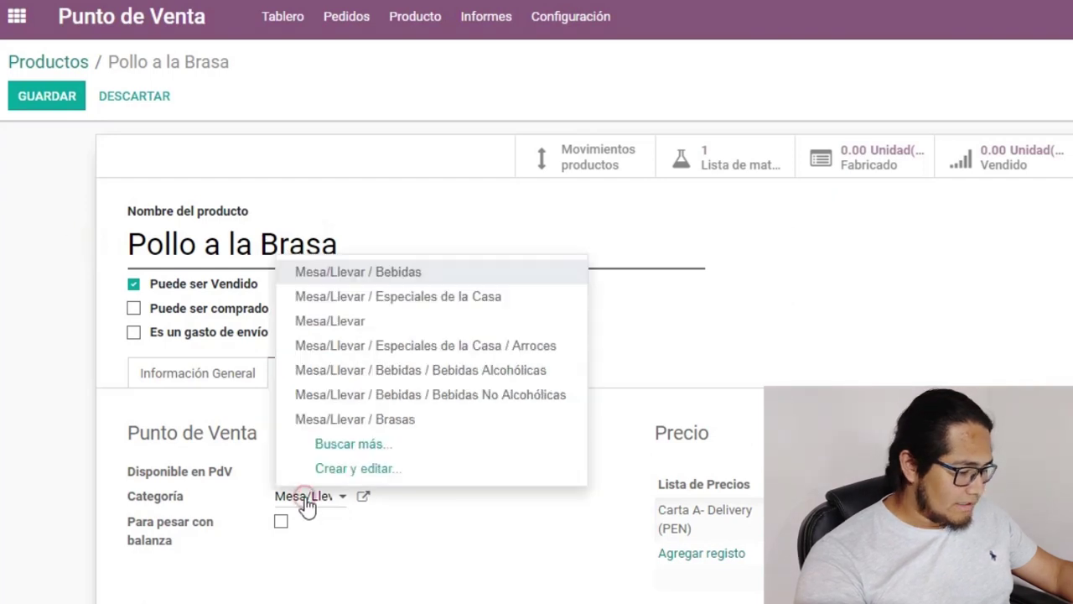
key("End")
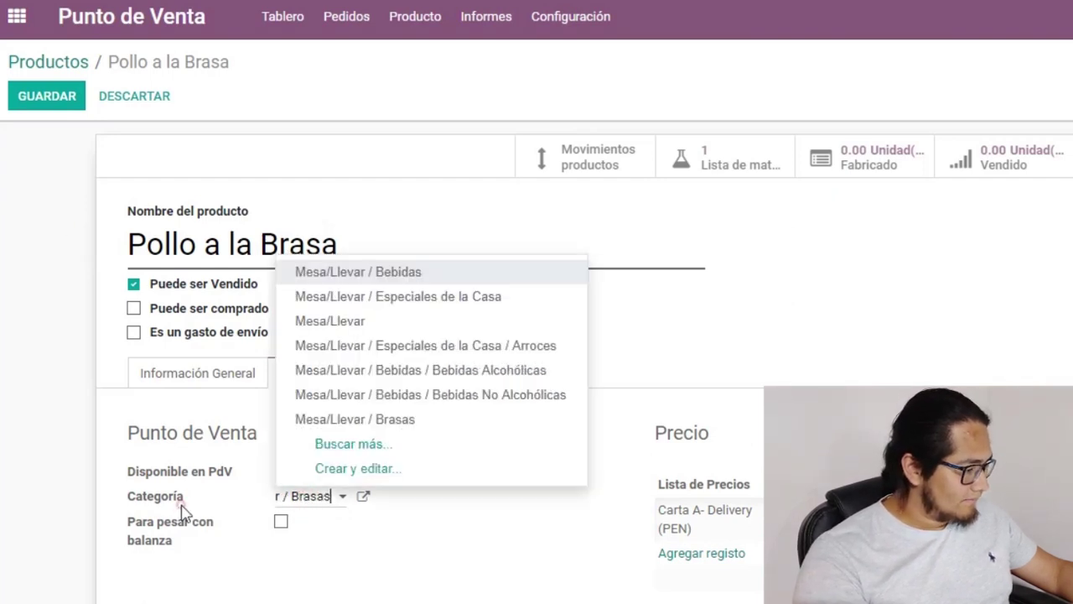
left_click(73, 65)
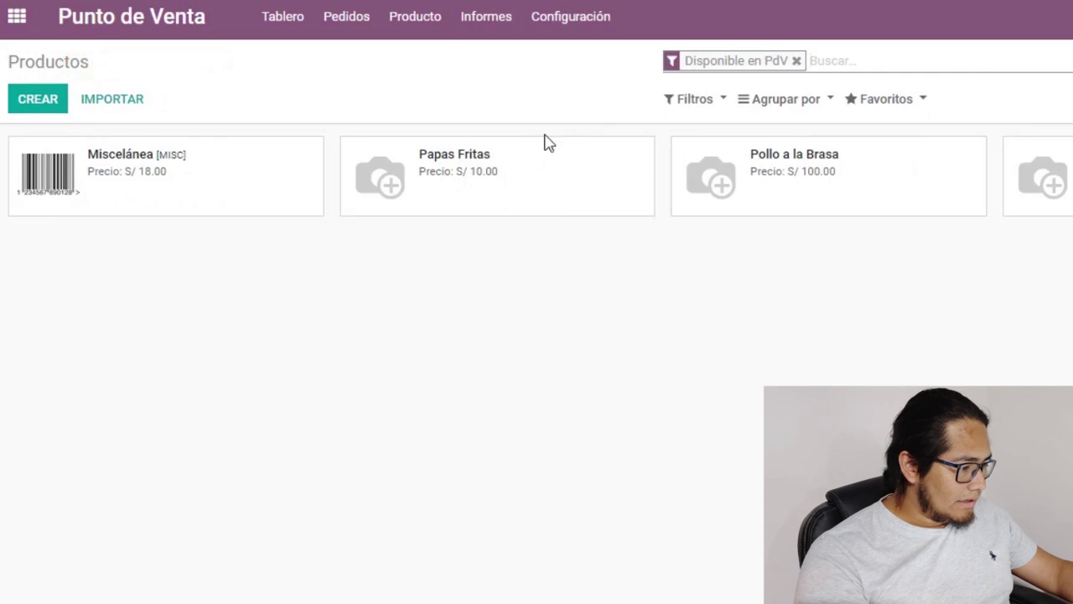
Check the point of sale category of the product Papas Fritas and return to the product list.
left_click(508, 162)
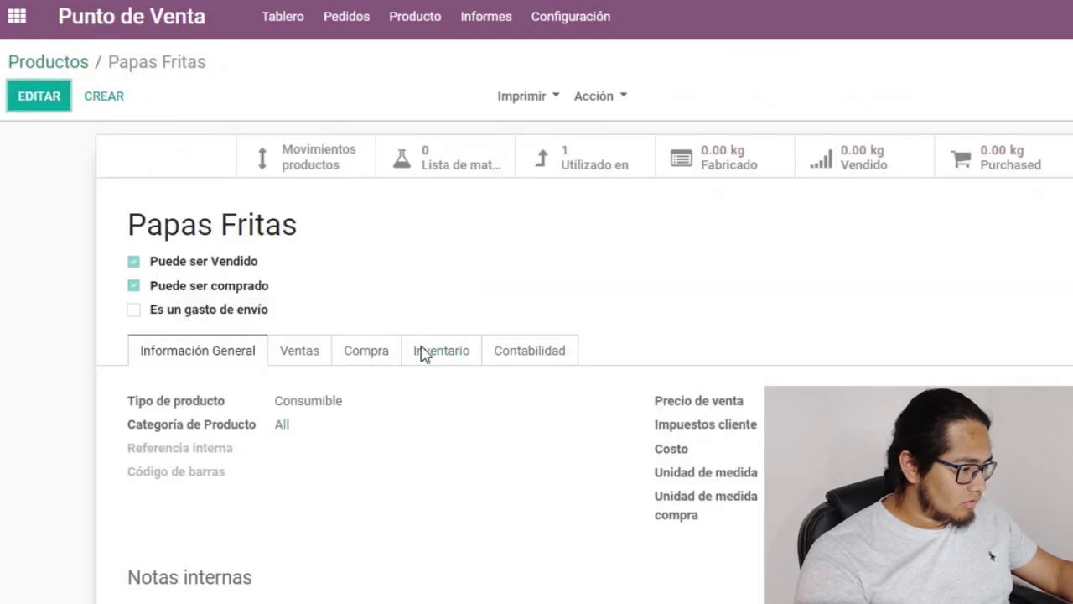
left_click(299, 356)
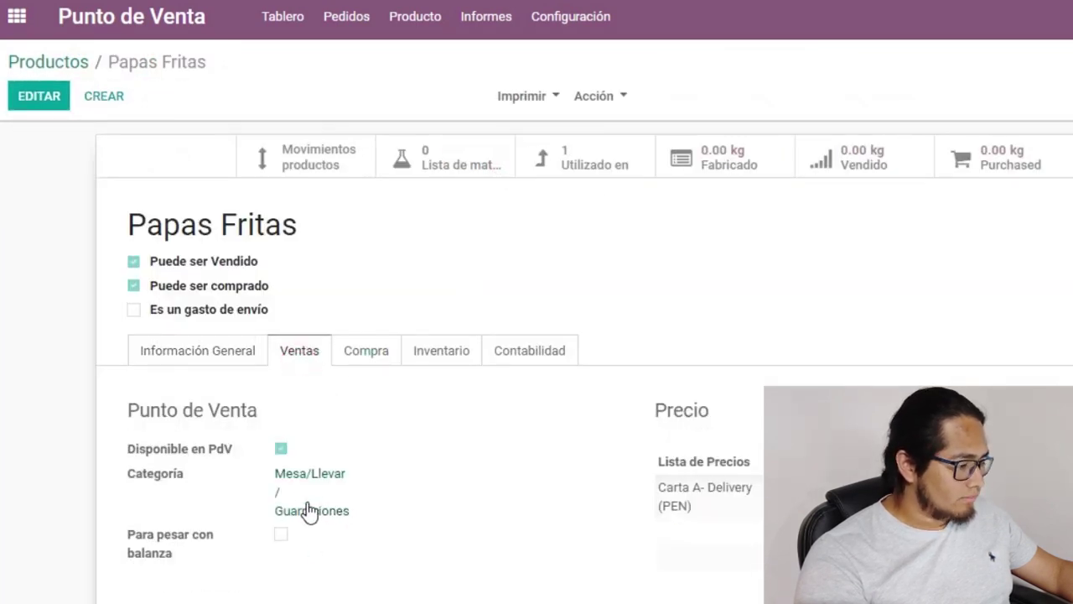
left_click(75, 64)
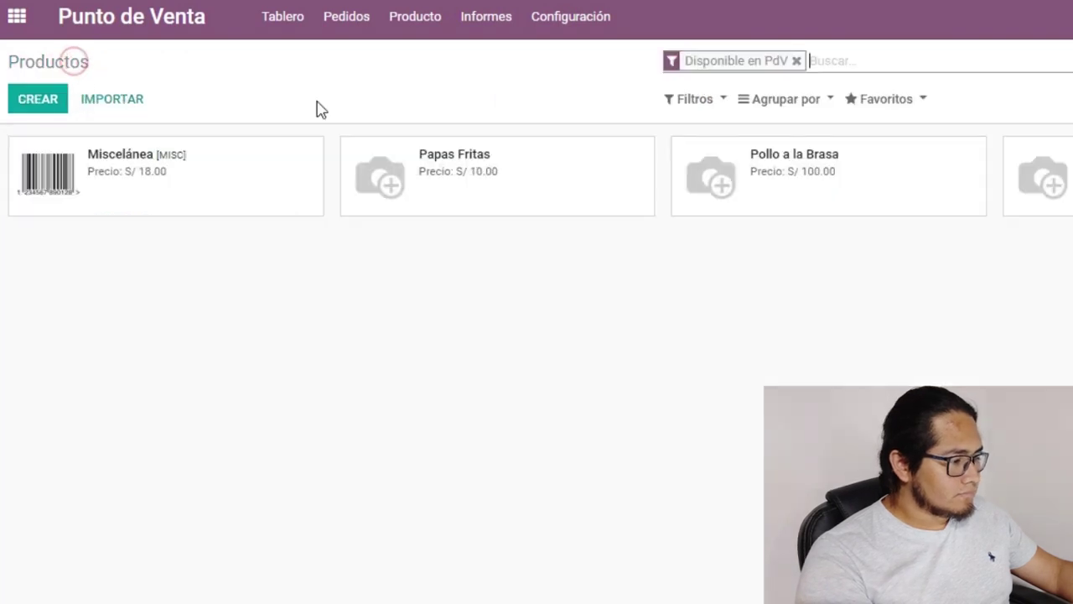
Examine the Hikari Huacho and Hikari Huacho Screen Kitchen points of sale on the Punto de Venta dashboard.
left_click(144, 26)
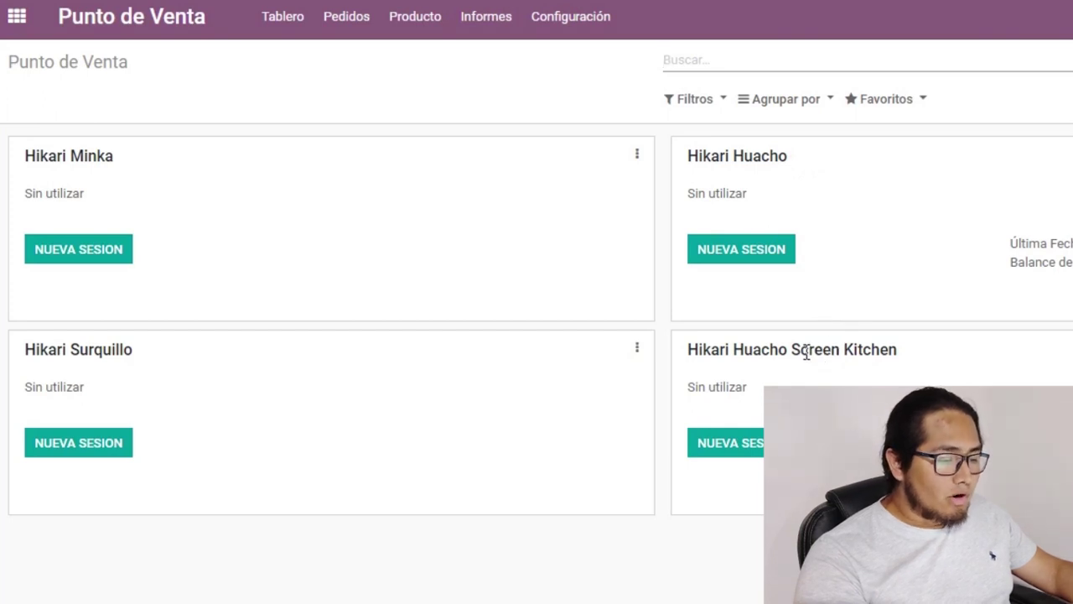
left_click_drag(668, 339, 786, 376)
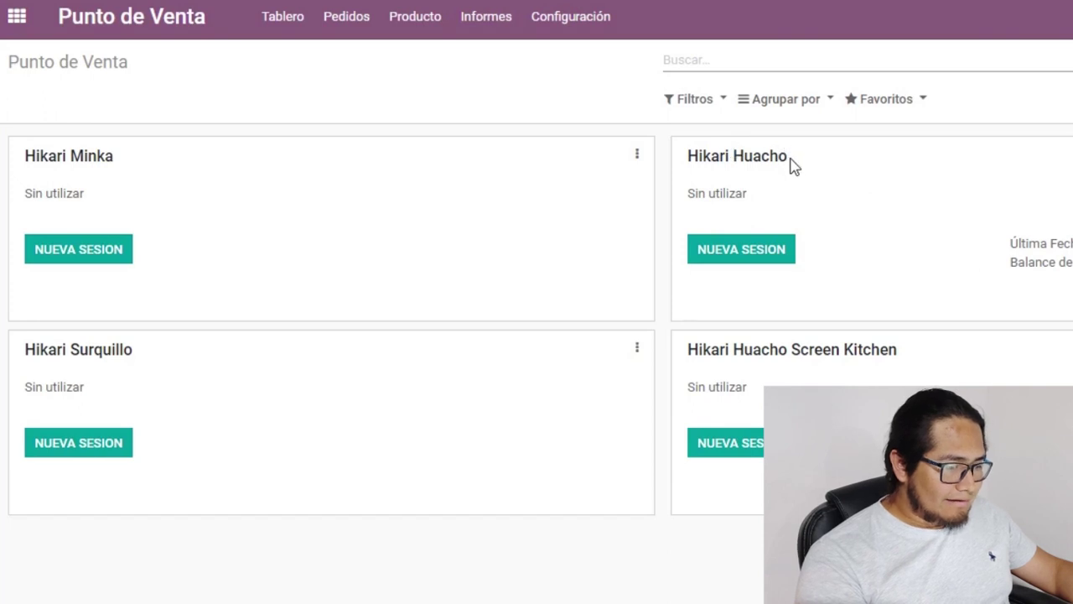
left_click_drag(696, 349, 908, 355)
left_click(913, 354)
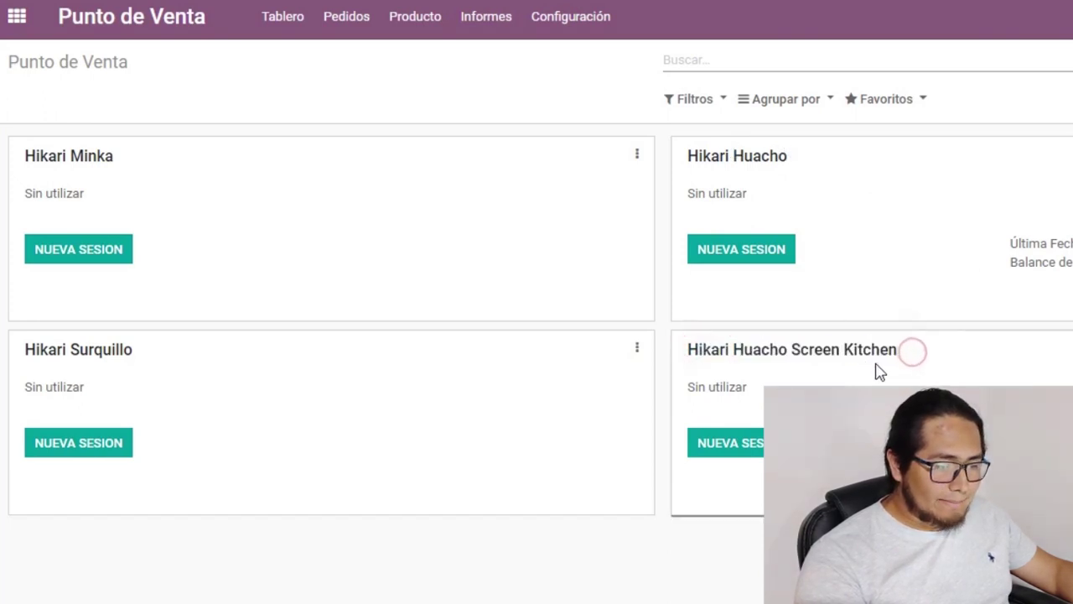
double_click(851, 353)
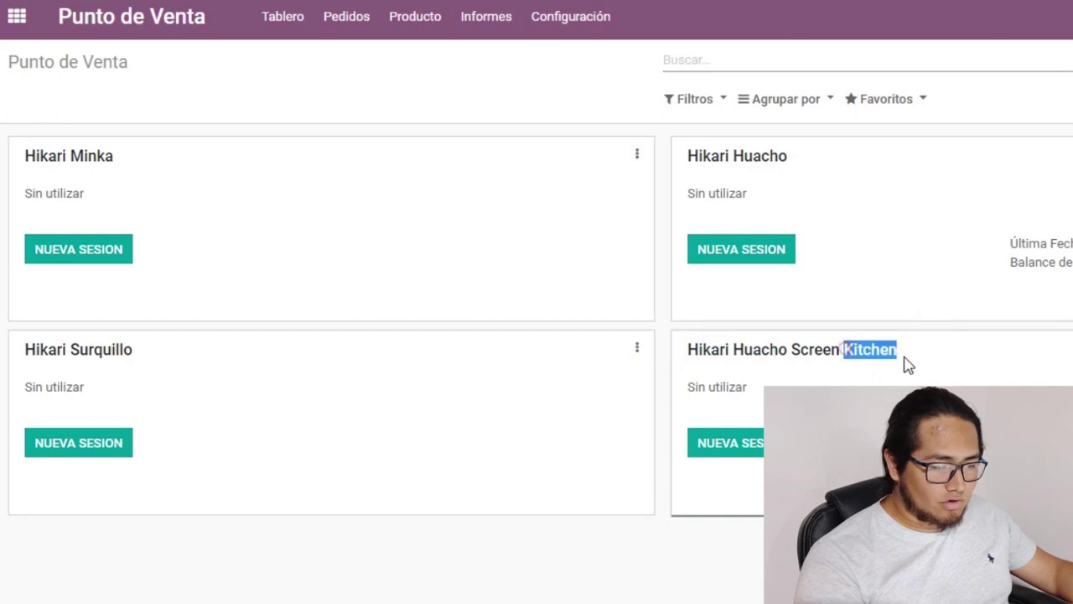
left_click(954, 363)
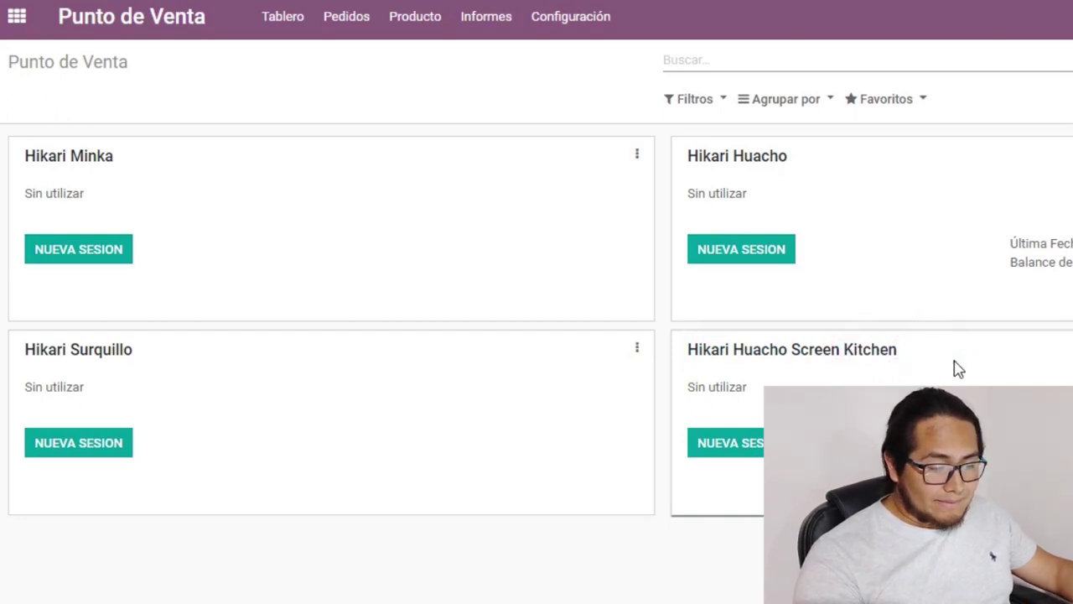
triple_click(693, 346)
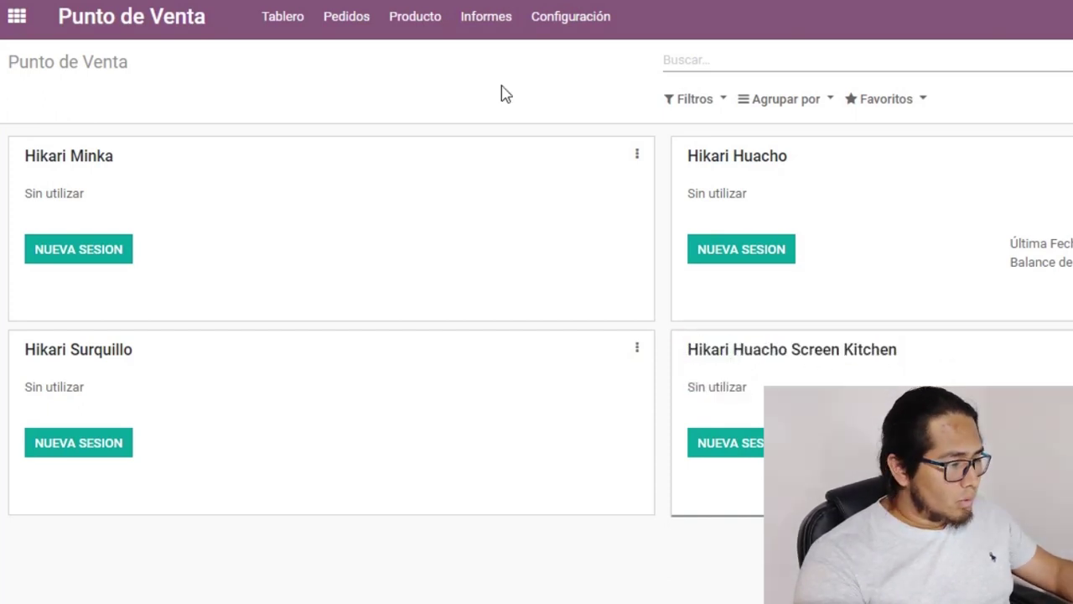
left_click(476, 84)
Open the Administrator user's Punto de Venta settings for editing from the Ajustes user list.
left_click(23, 25)
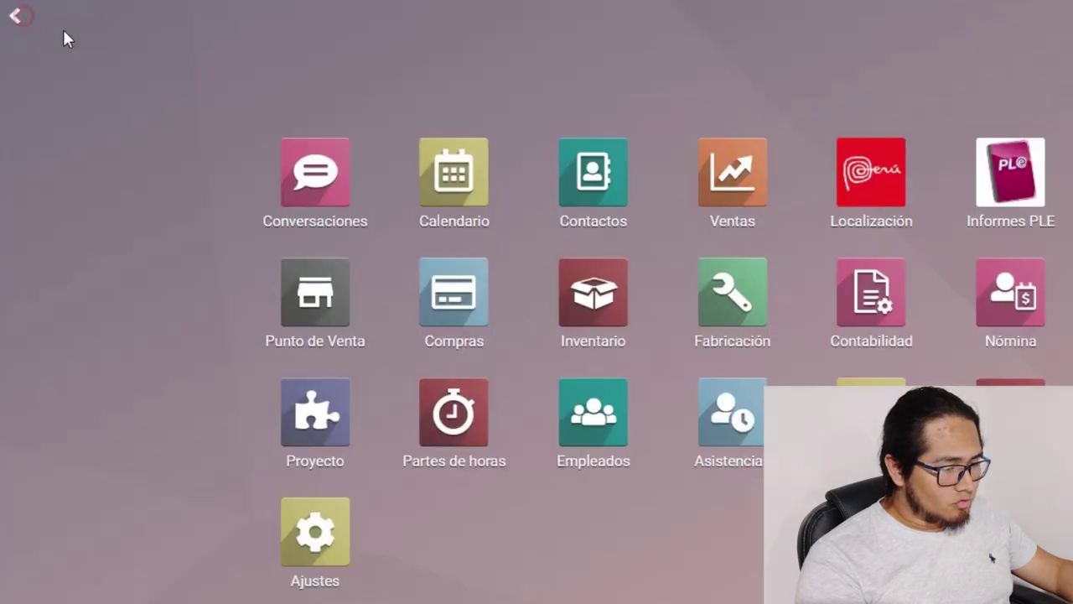
left_click(328, 546)
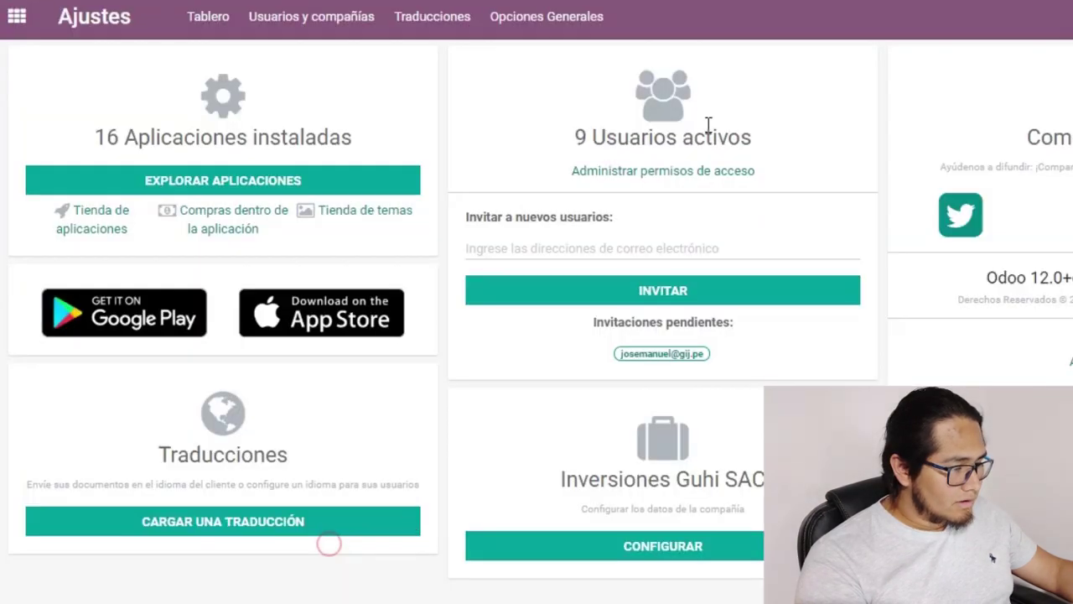
left_click(690, 176)
left_click(162, 186)
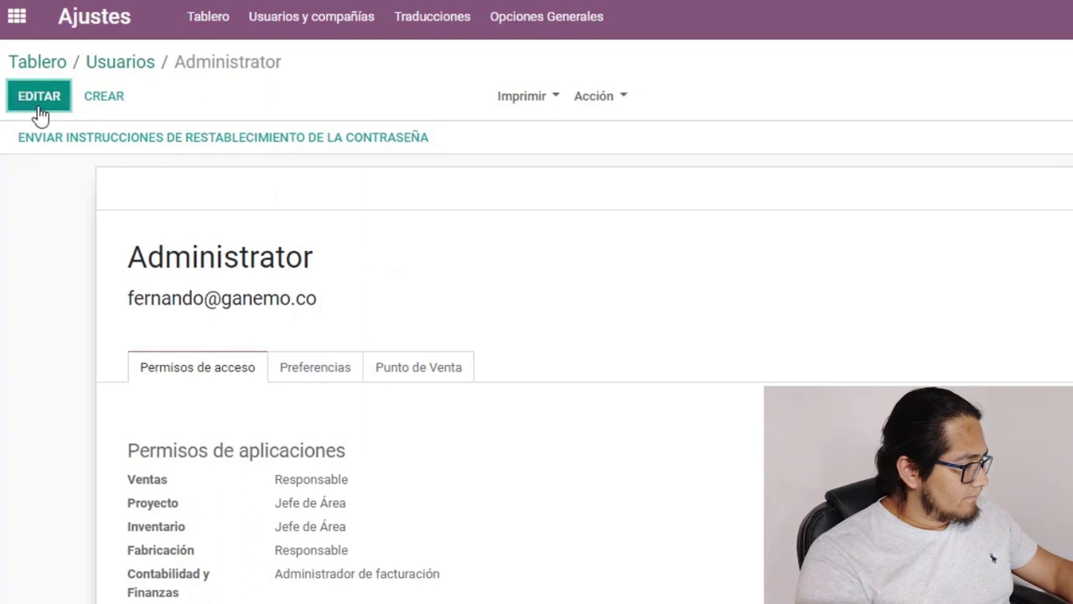
left_click(411, 375)
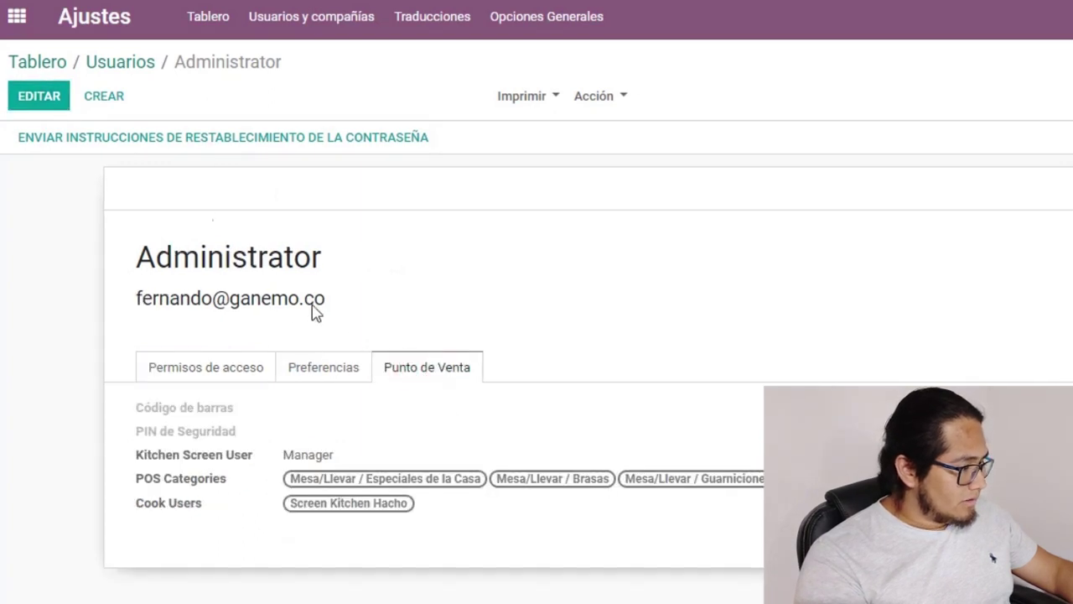
left_click(57, 104)
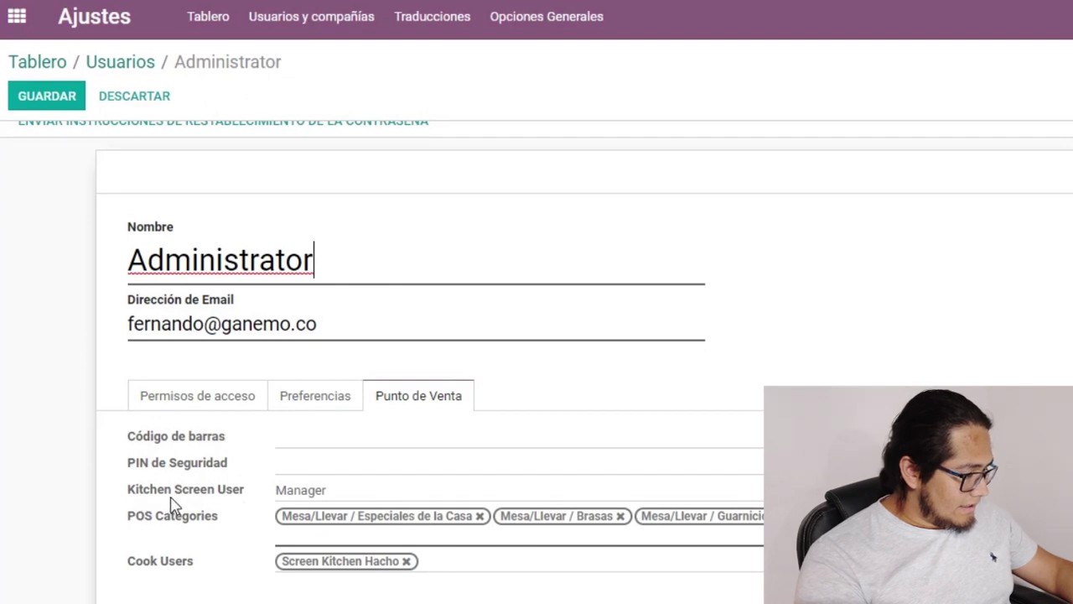
Switch the Administrator's Kitchen Screen User role to Cook and back to Manager.
left_click(319, 493)
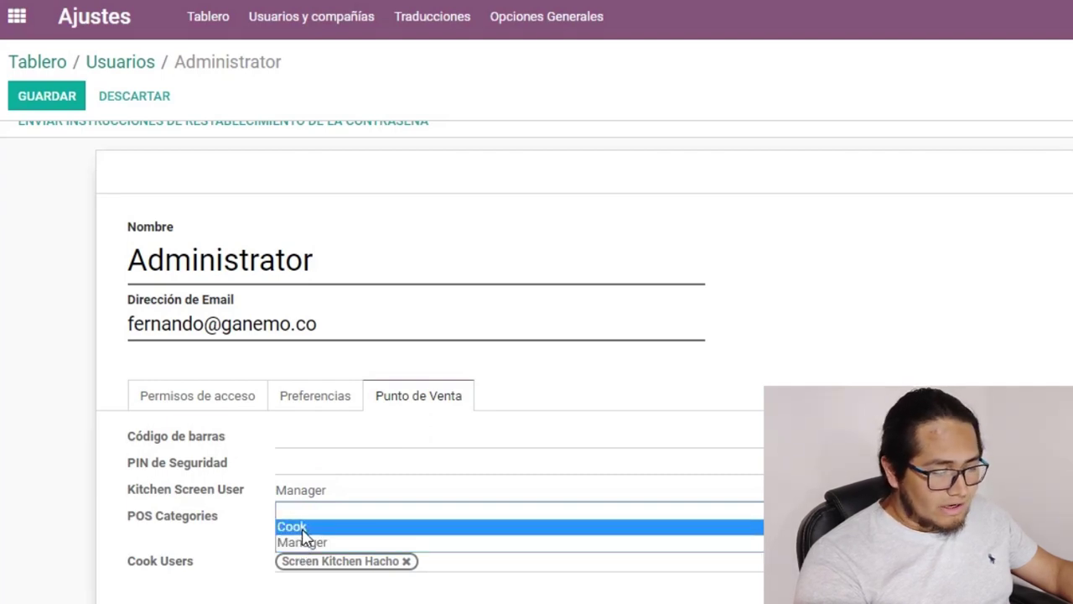
left_click(305, 527)
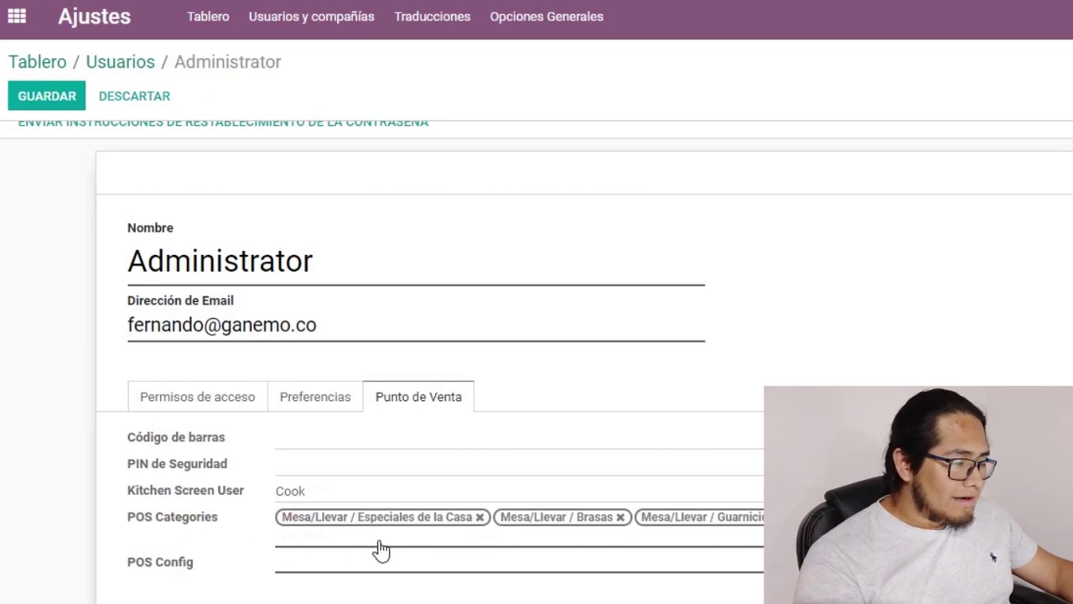
left_click(395, 497)
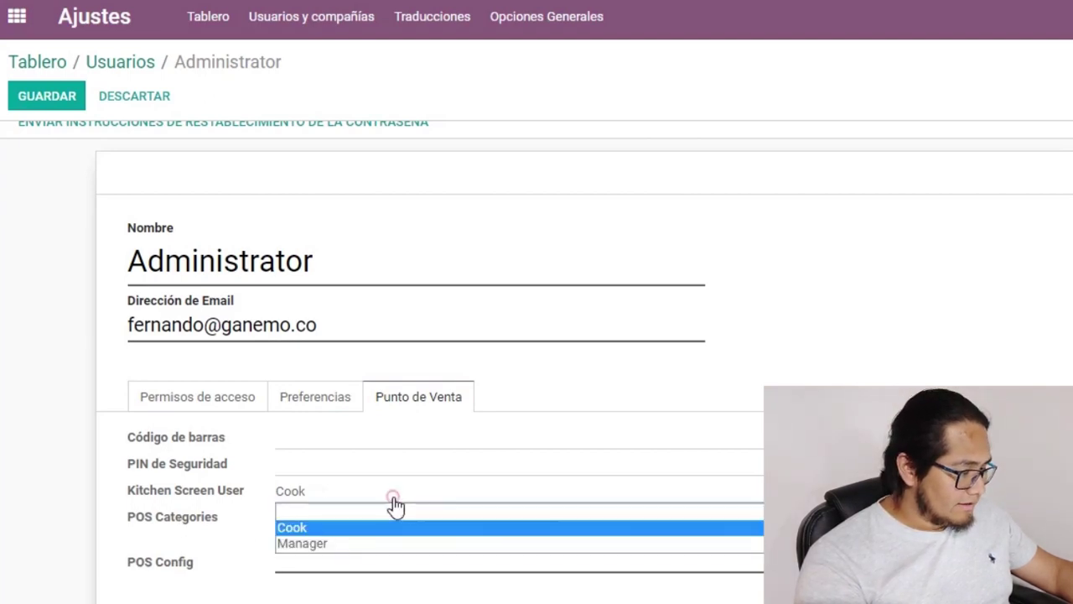
left_click(309, 552)
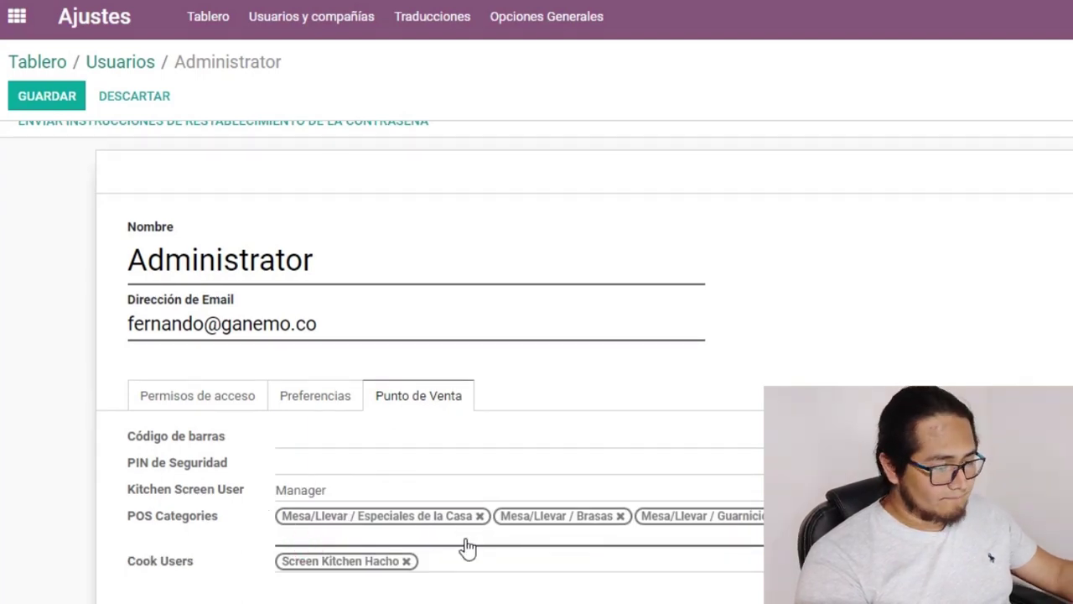
Remove and re-add Screen Kitchen Hacho as the Administrator's cook user, and save the user record.
left_click(406, 561)
left_click(352, 592)
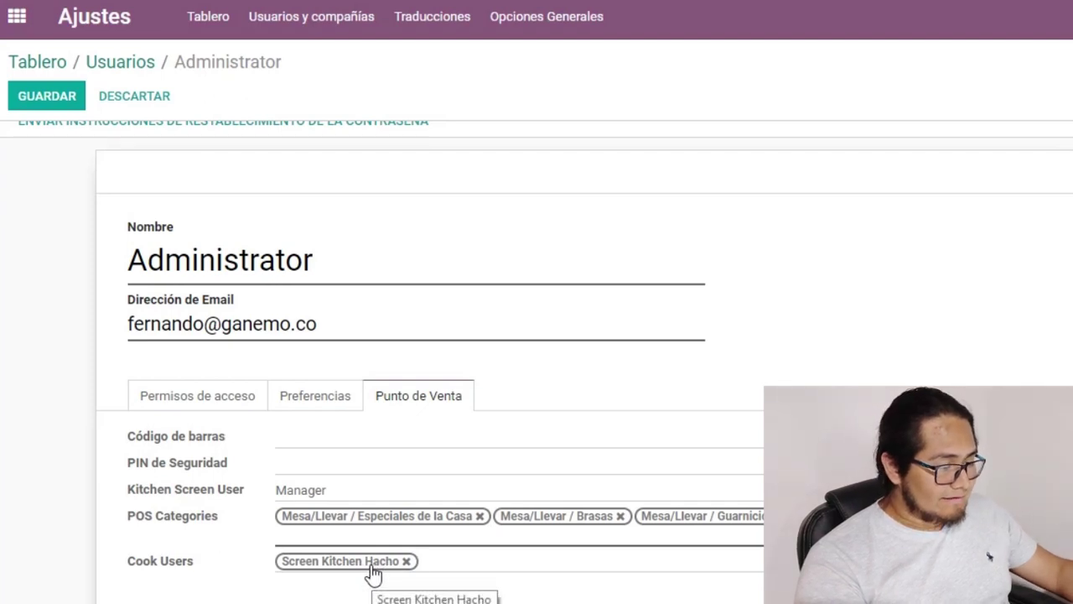
left_click(484, 562)
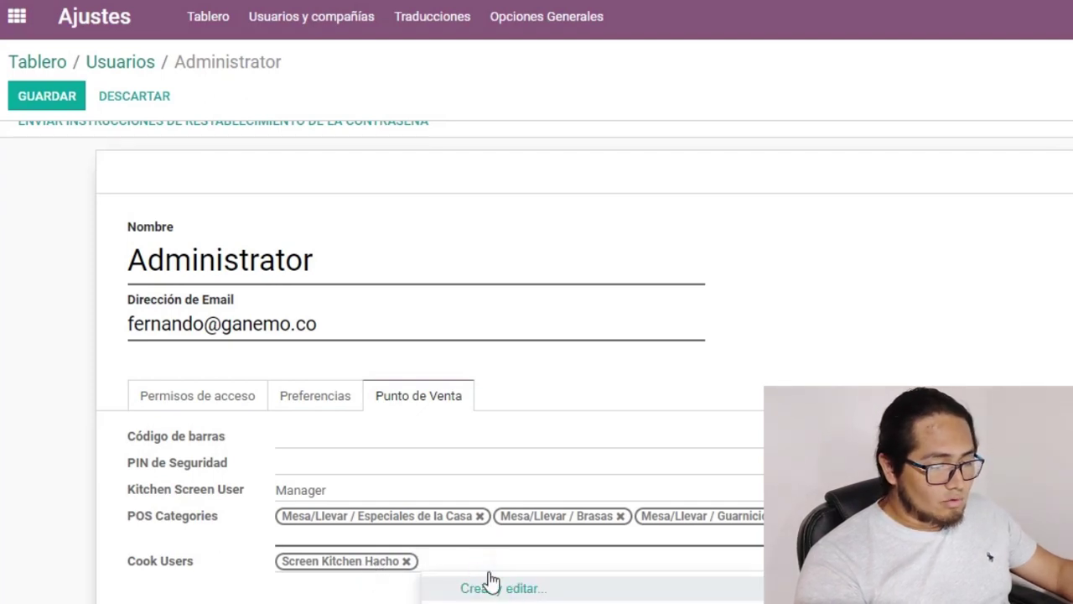
left_click(379, 597)
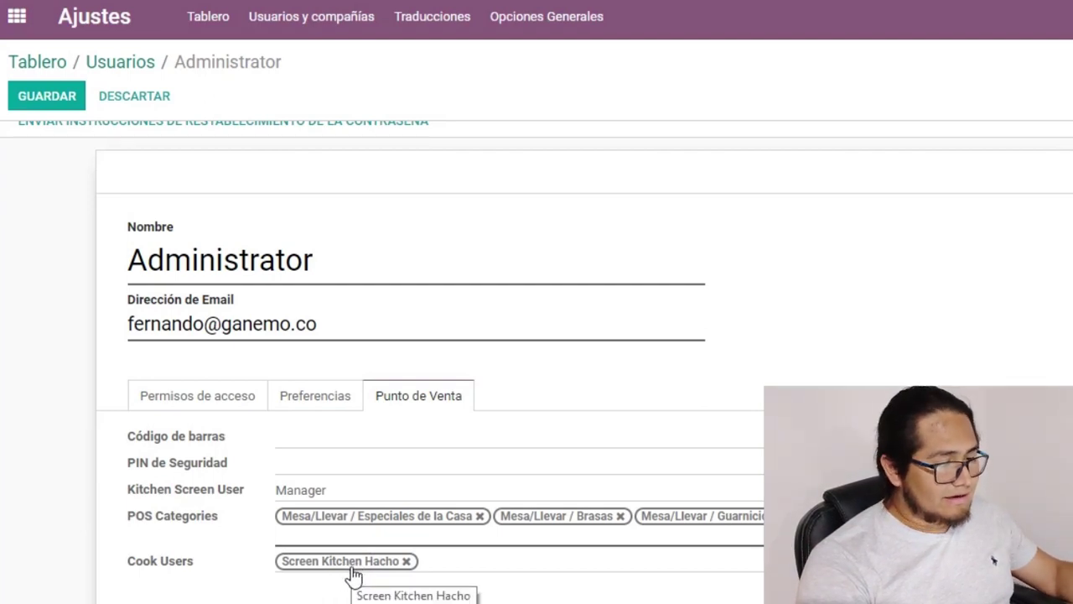
left_click(46, 95)
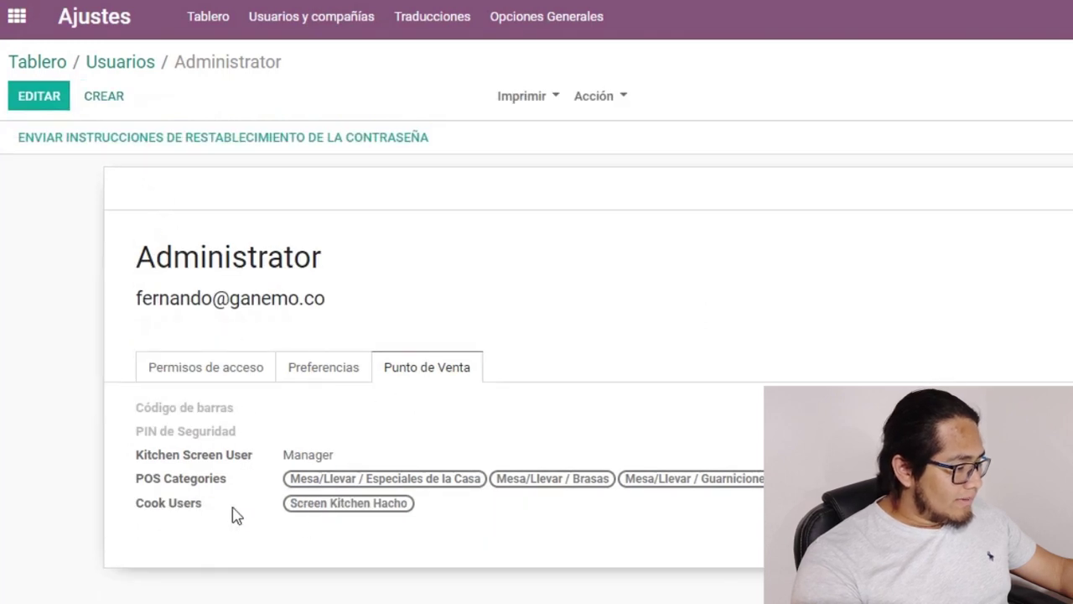
left_click_drag(152, 505, 191, 506)
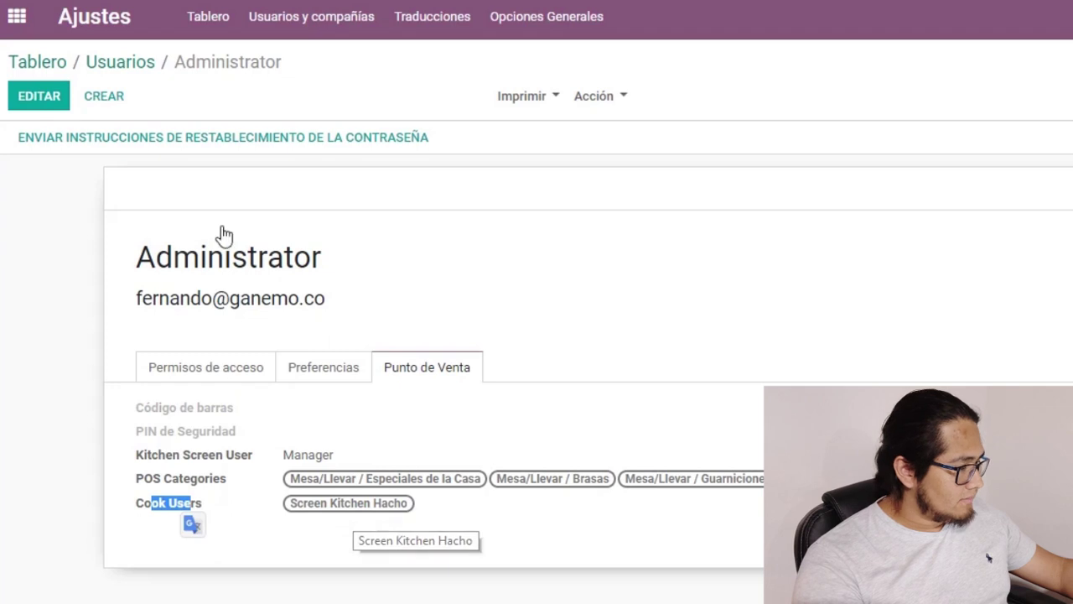
Open the Punto de Venta settings of the user Screen Kitchen Hacho for editing.
left_click(121, 63)
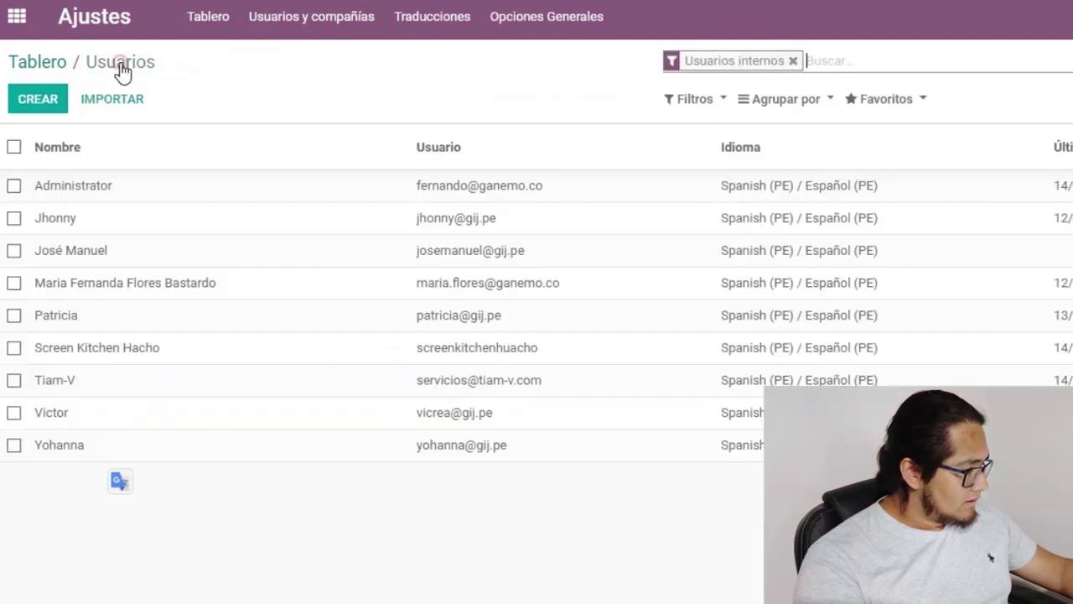
left_click(137, 348)
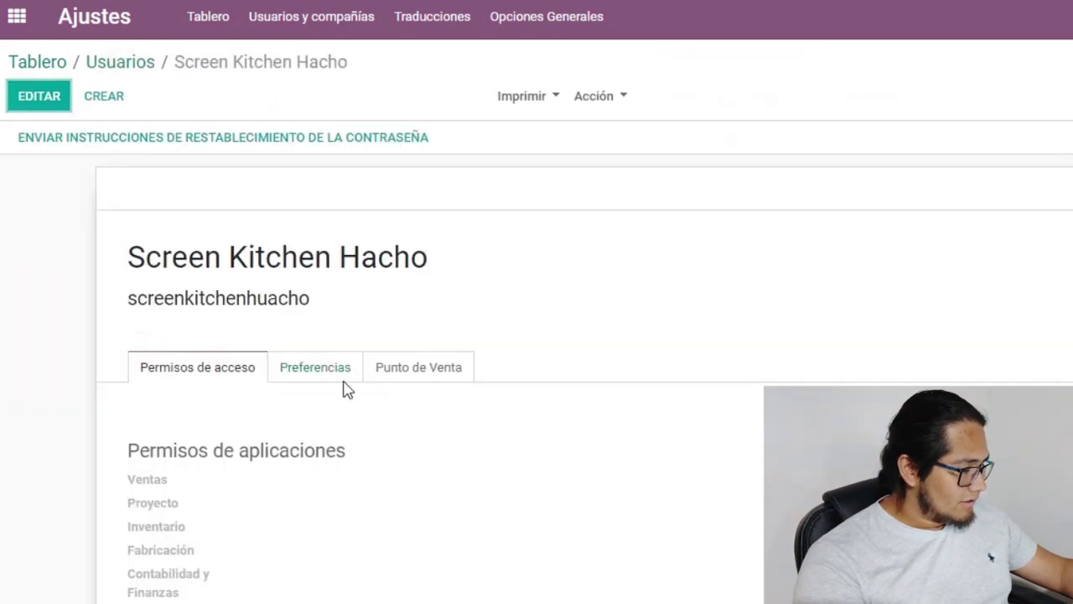
left_click(427, 376)
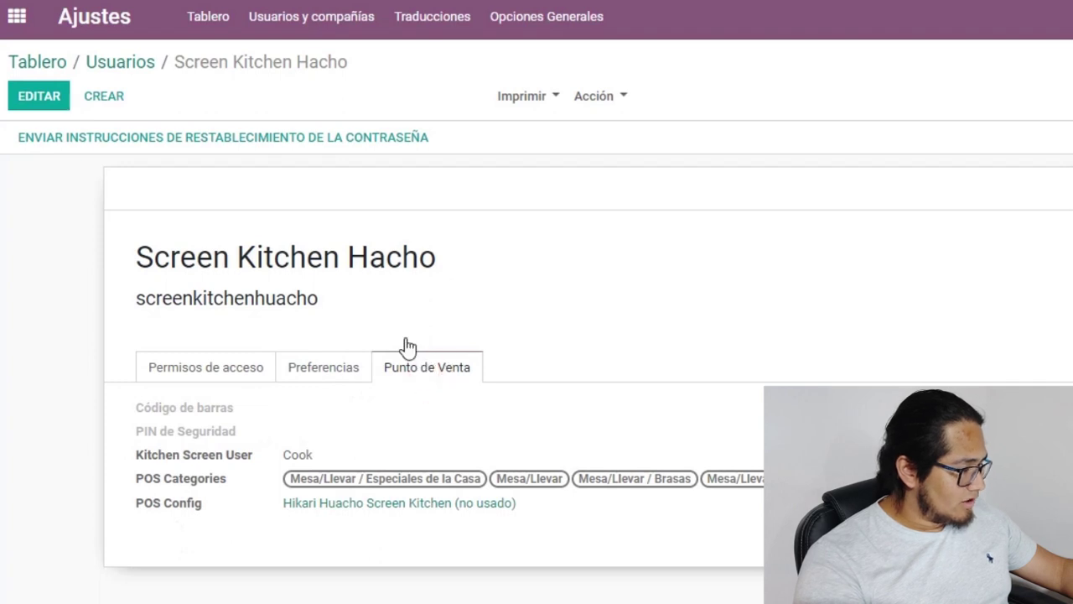
left_click(39, 103)
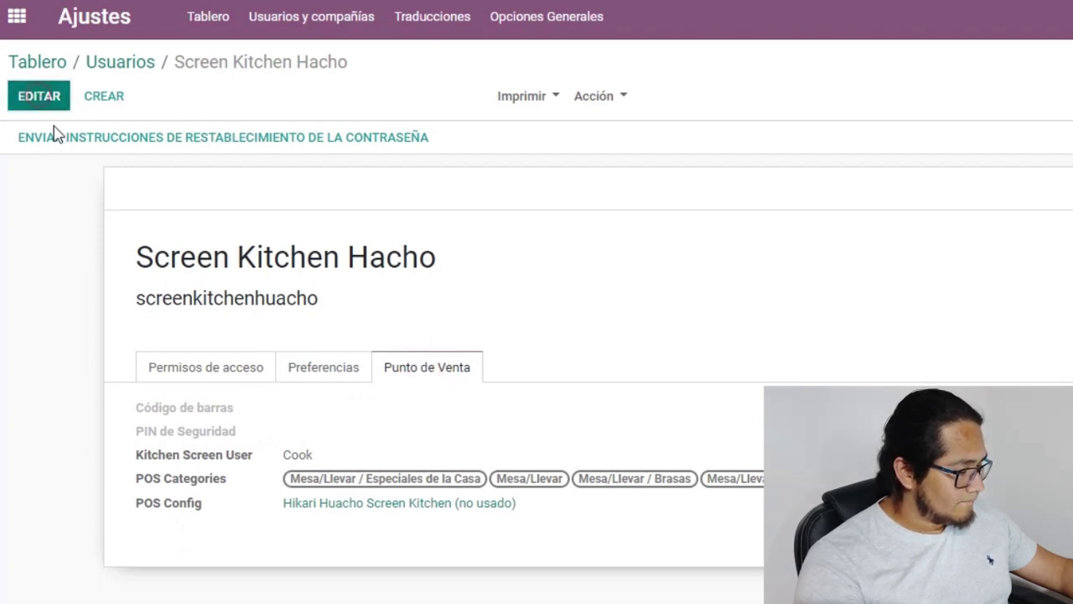
scroll(132, 428, "down", 1)
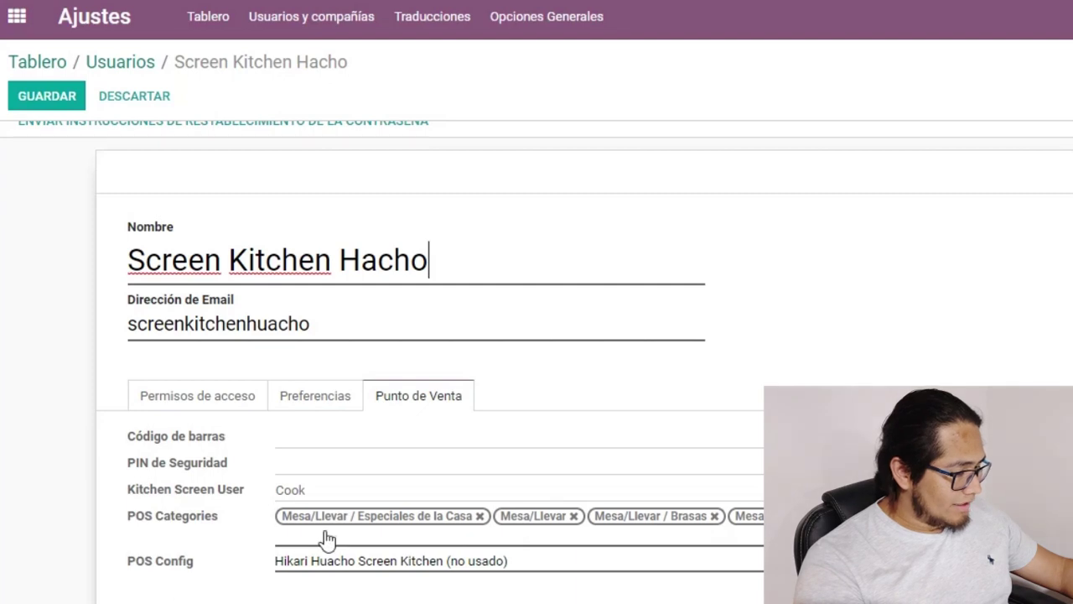
Choose Cook as the Kitchen Screen User role and Hikari Huacho Screen Kitchen (no usado) as the POS Config for Screen Kitchen Hacho.
left_click(306, 496)
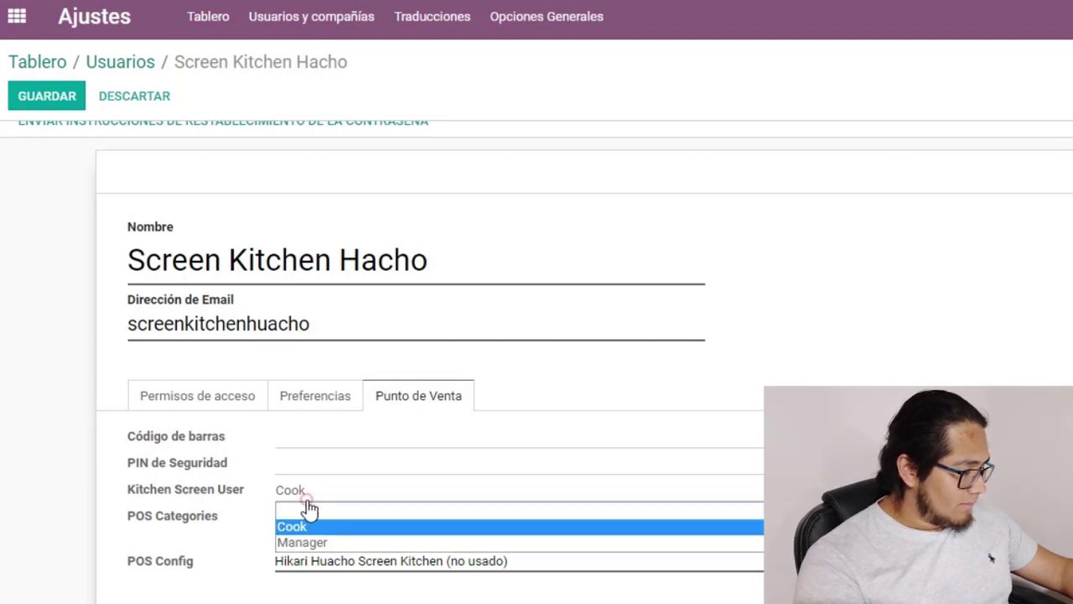
left_click(306, 528)
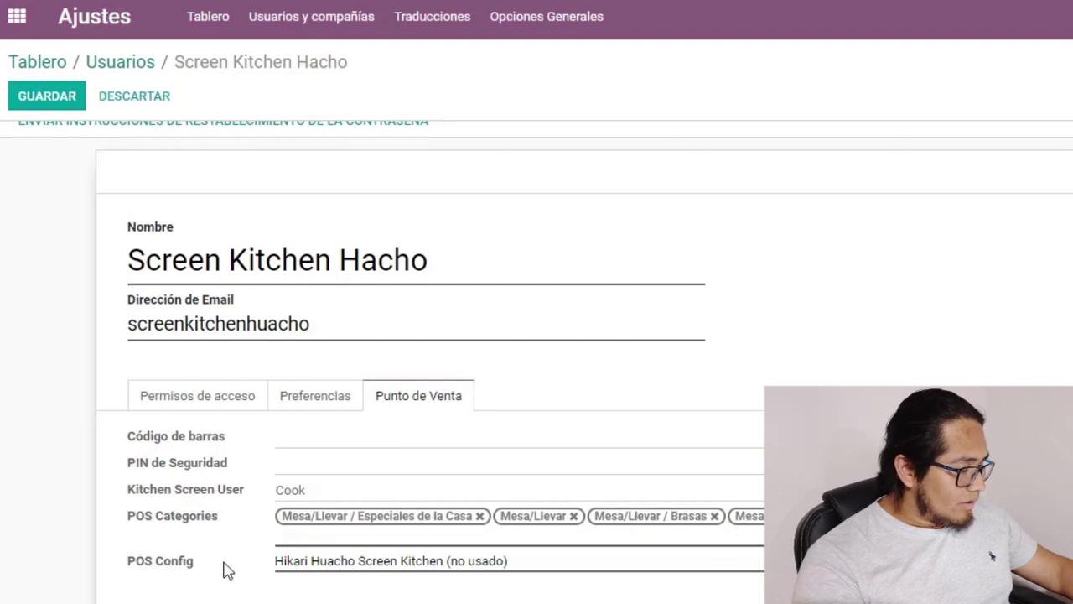
left_click(419, 567)
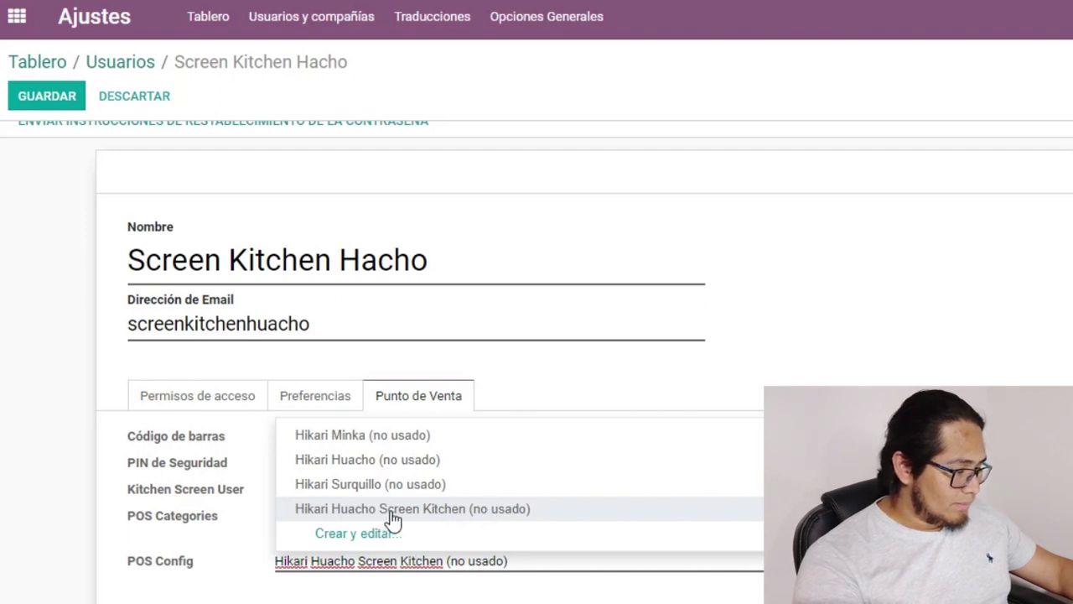
left_click(475, 511)
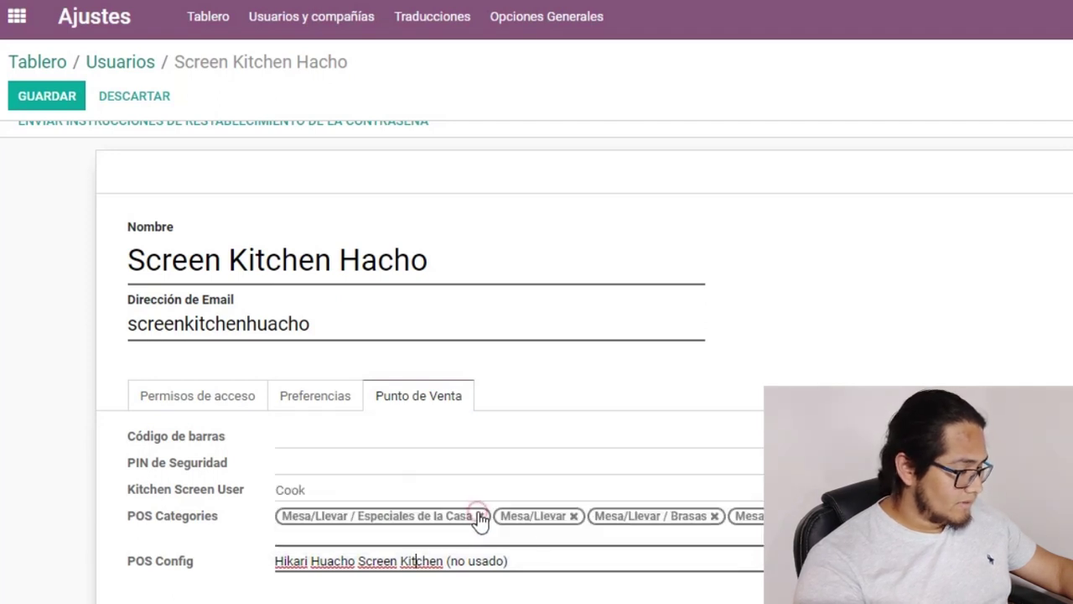
left_click(402, 567)
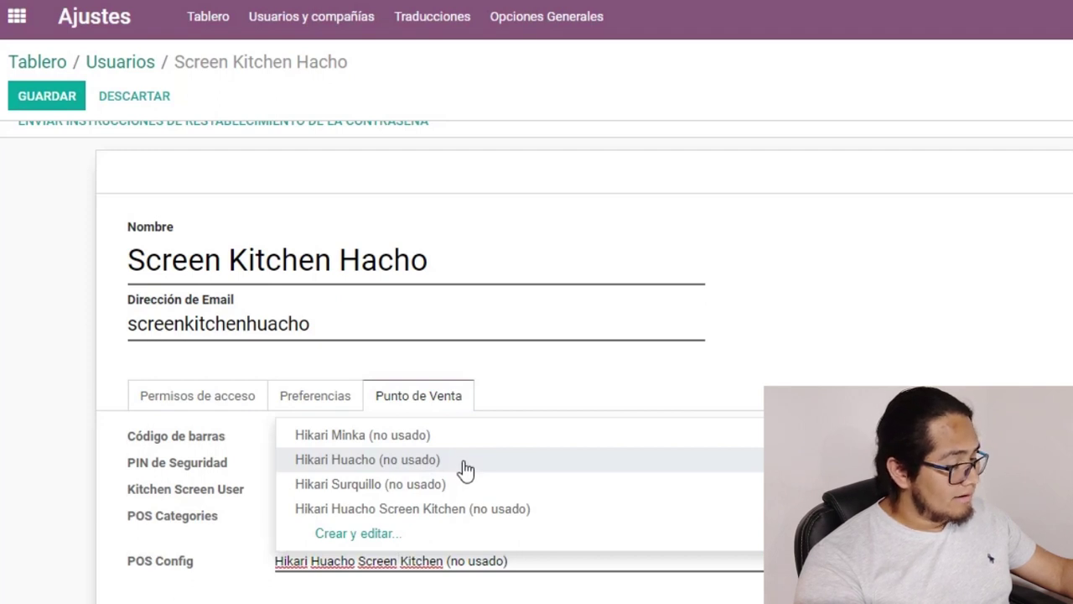
left_click(432, 513)
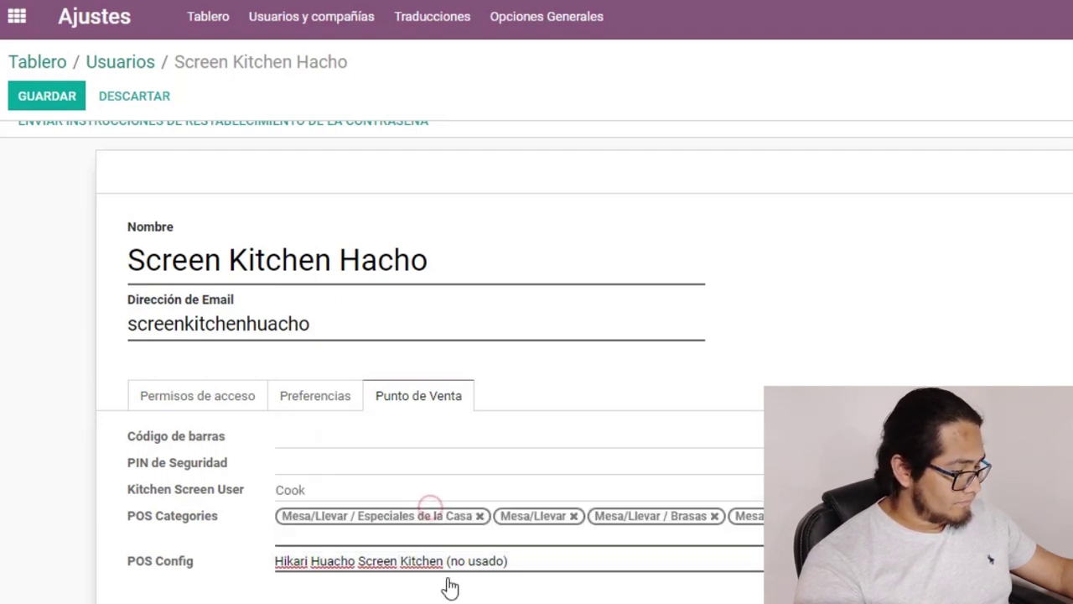
Review the available POS Config options for Screen Kitchen Hacho and save the user record.
left_click(385, 593)
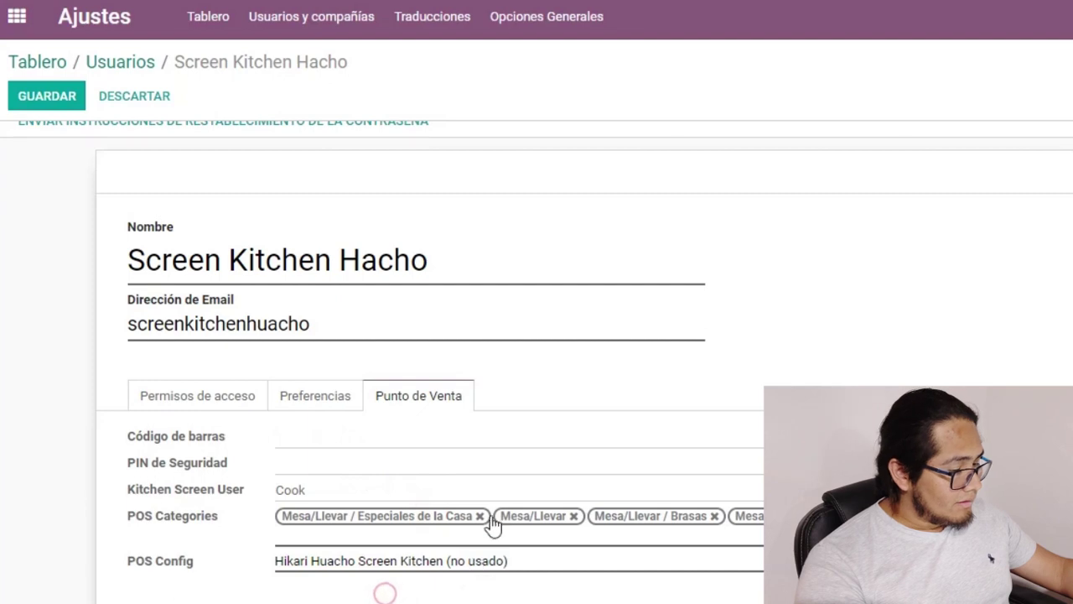
left_click(411, 561)
left_click(220, 570)
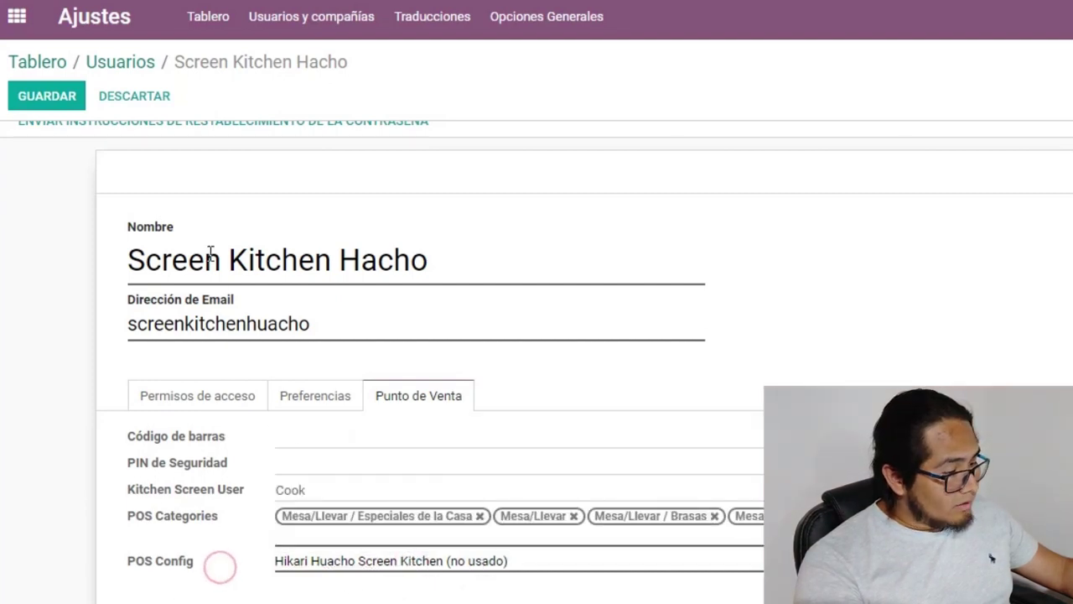
left_click_drag(231, 260, 332, 260)
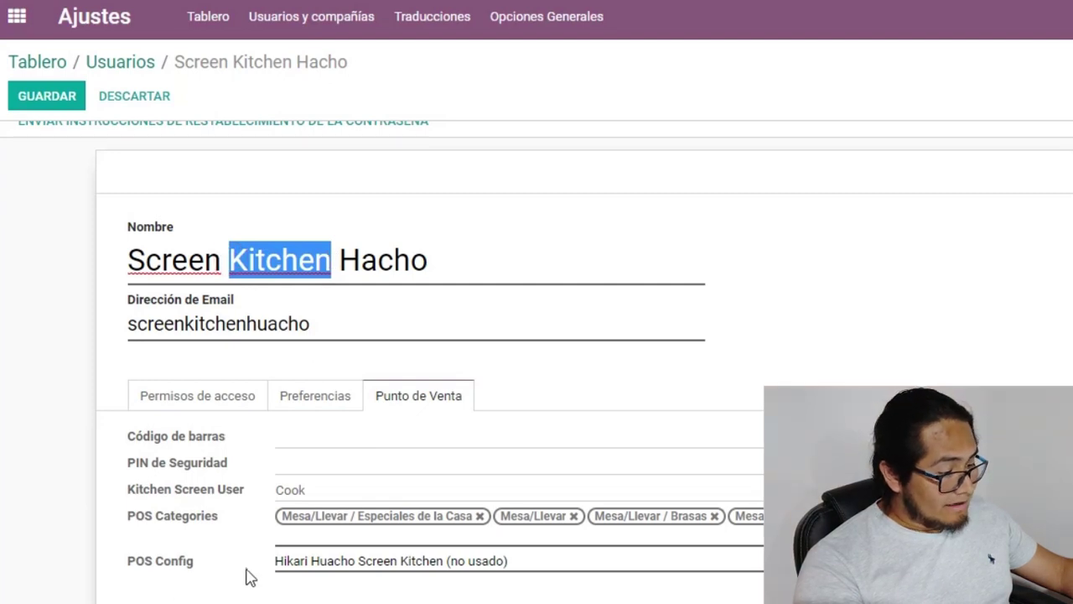
left_click(299, 564)
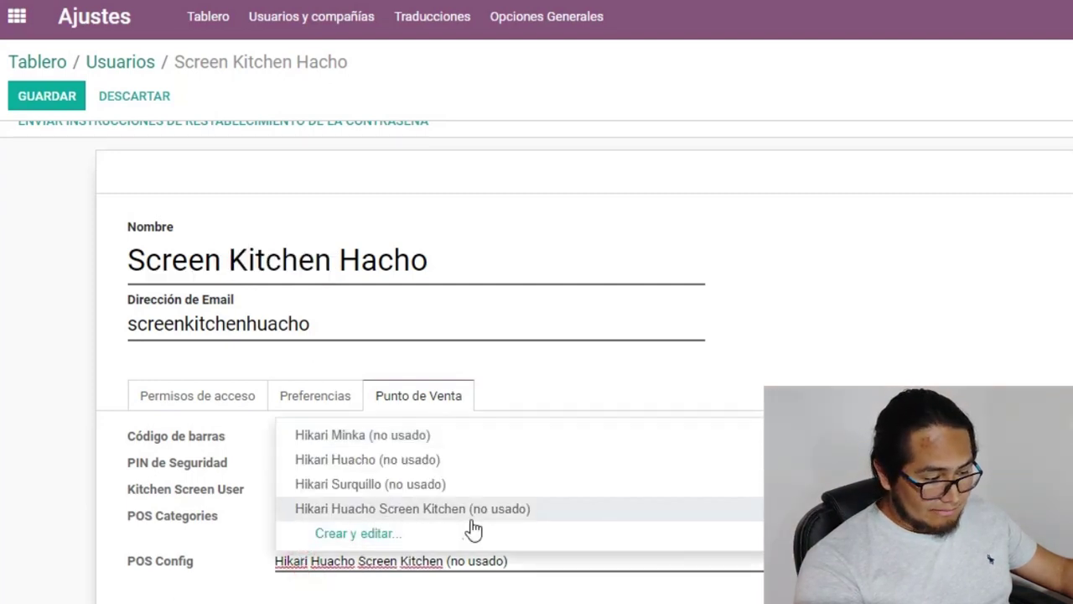
left_click(471, 580)
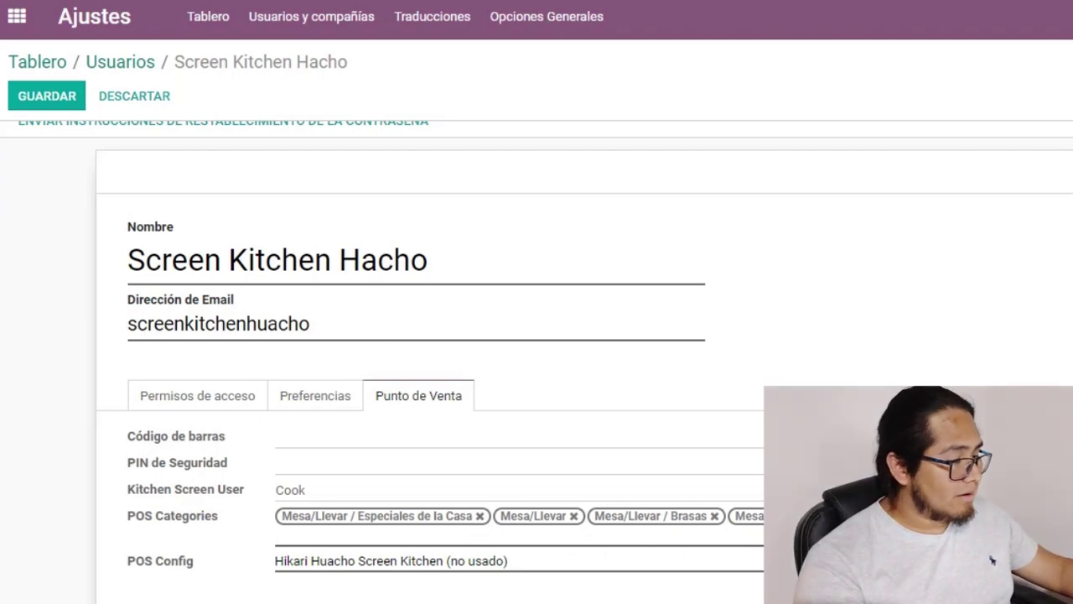
key("alt+s")
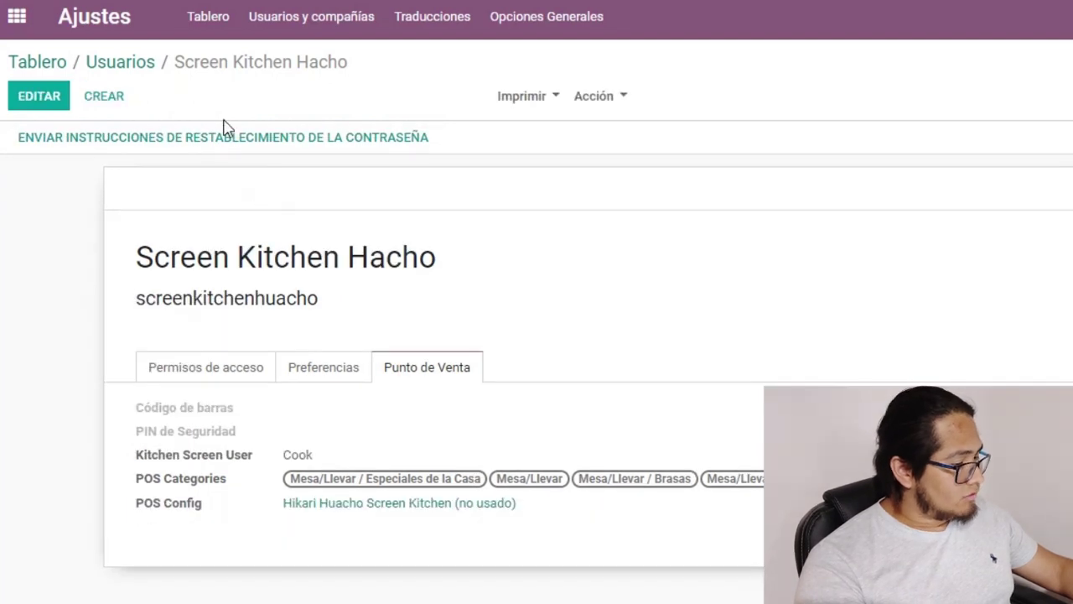
Go to the Punto de Venta app and start a new session for Hikari Huacho.
left_click(39, 63)
left_click(15, 18)
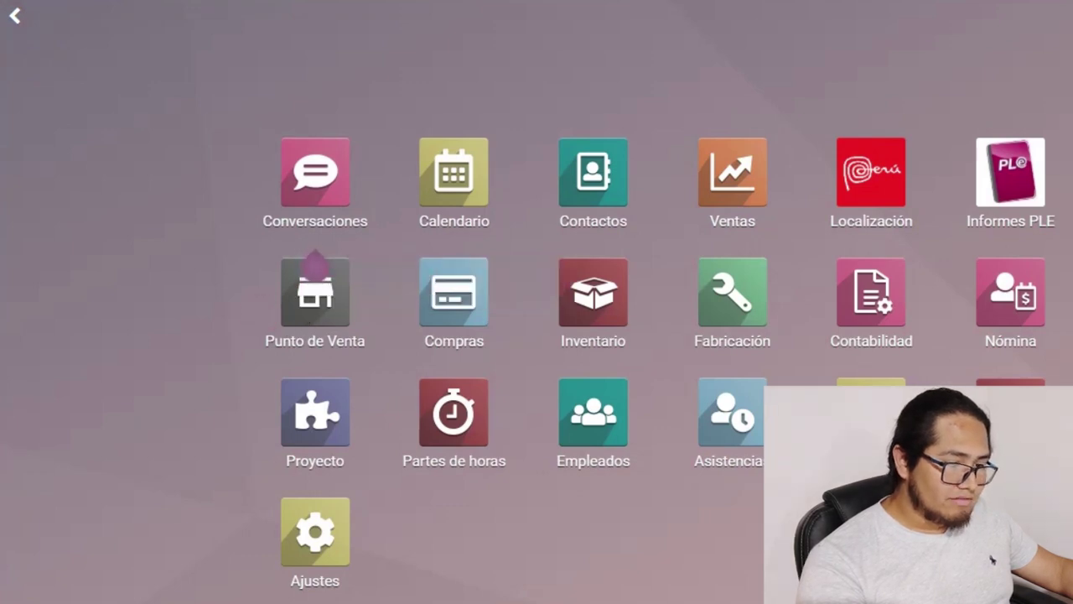
left_click(837, 83)
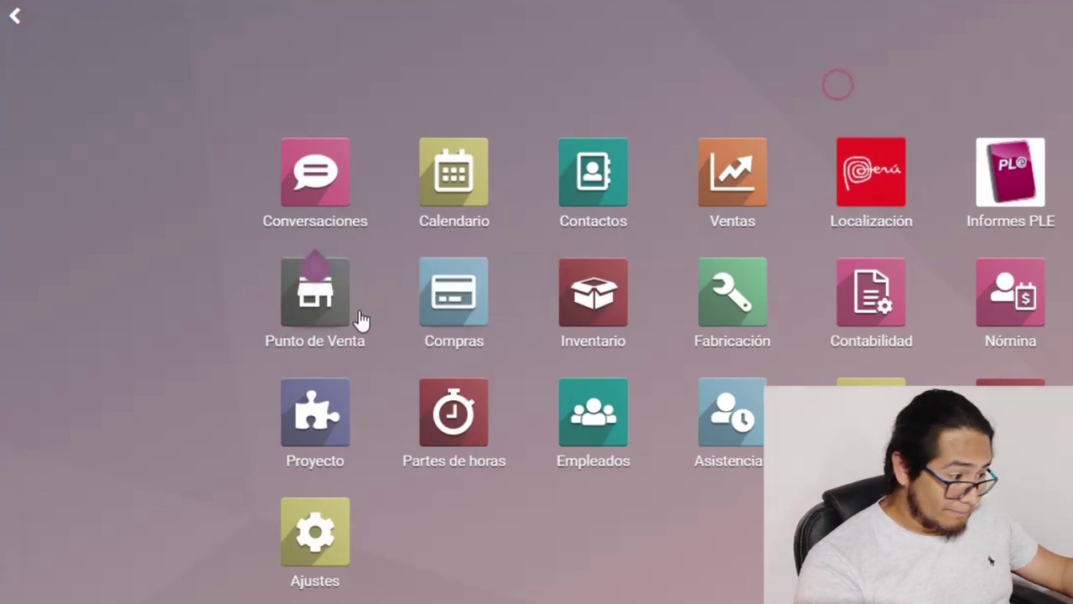
left_click(312, 318)
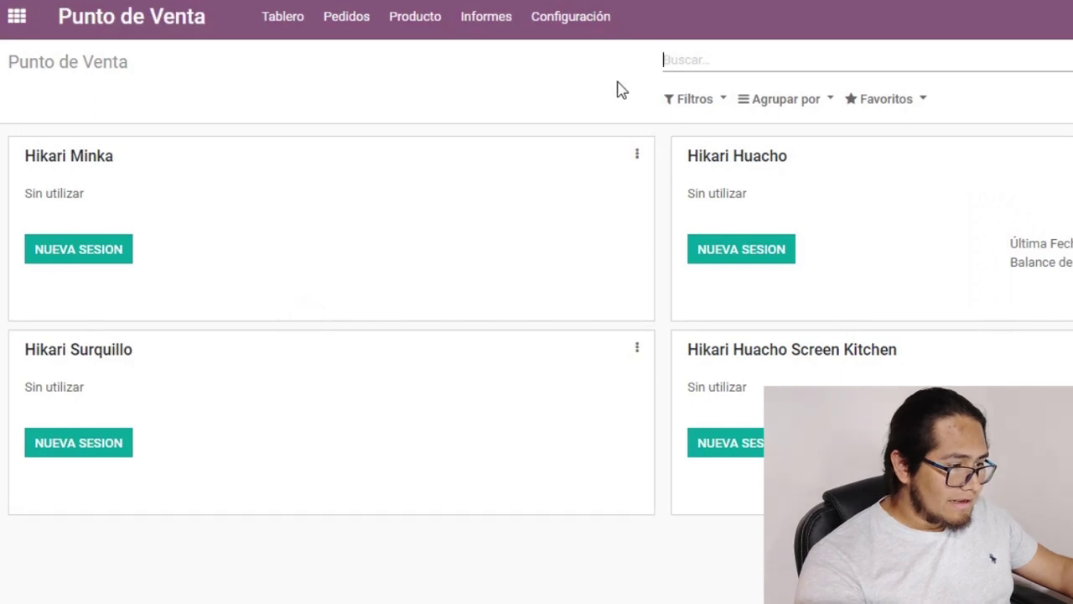
left_click_drag(686, 154, 789, 160)
left_click(719, 134)
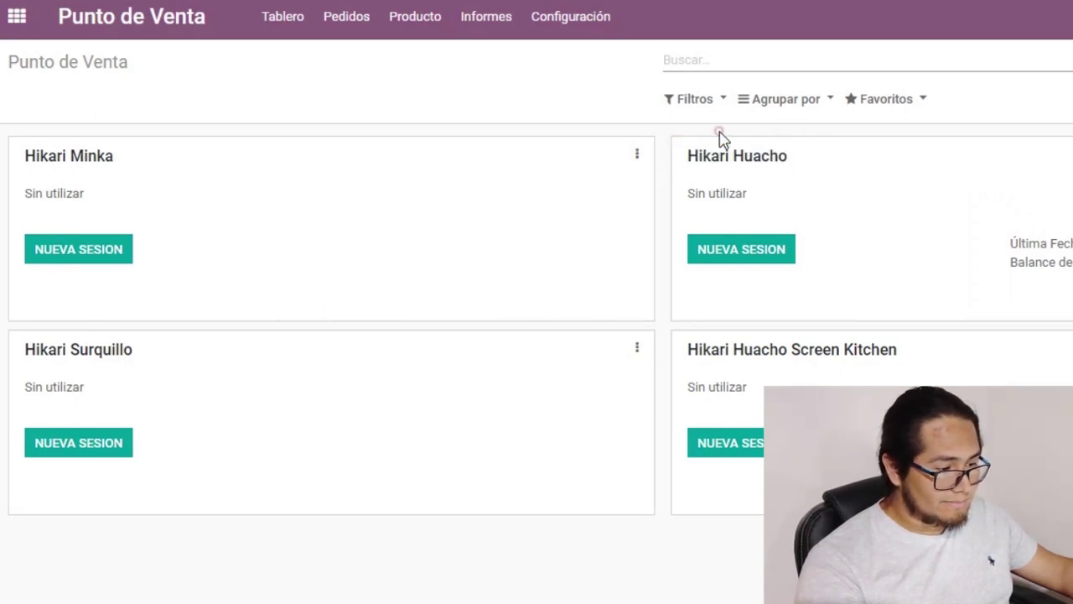
left_click(743, 256)
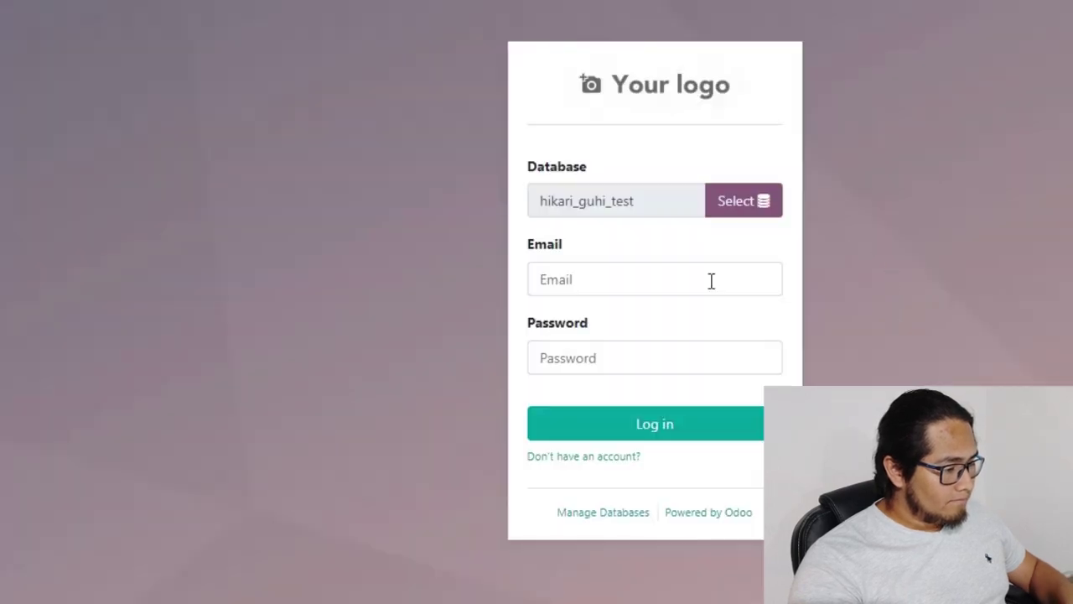
Log in to the hikari_guhi_test database with the kitchen screen user's login and account password.
left_click(712, 281)
key("Down")
key("Return")
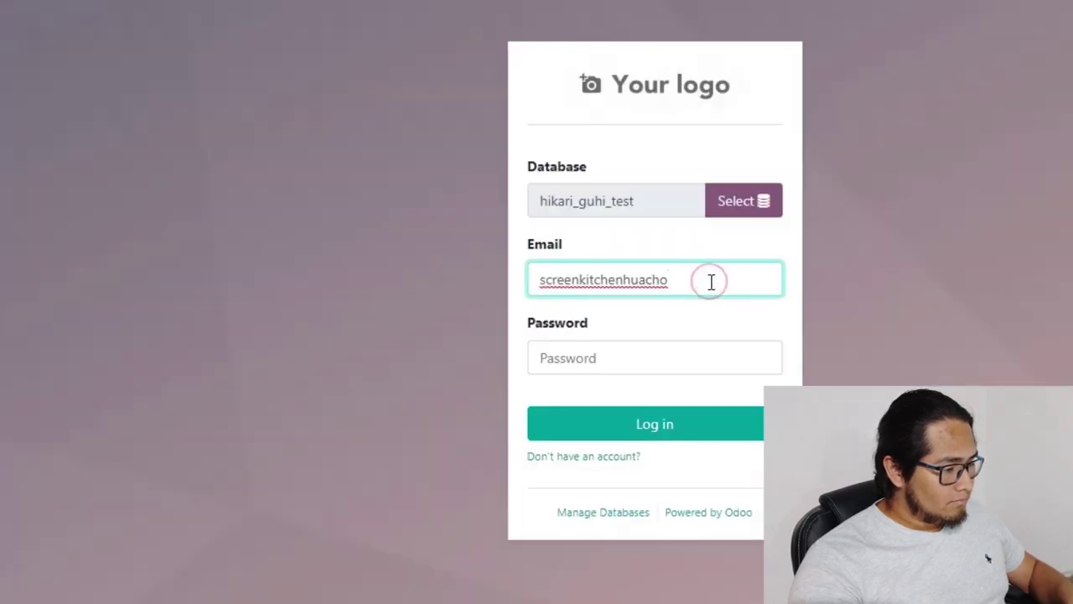
key("Tab")
key("ctrl+v")
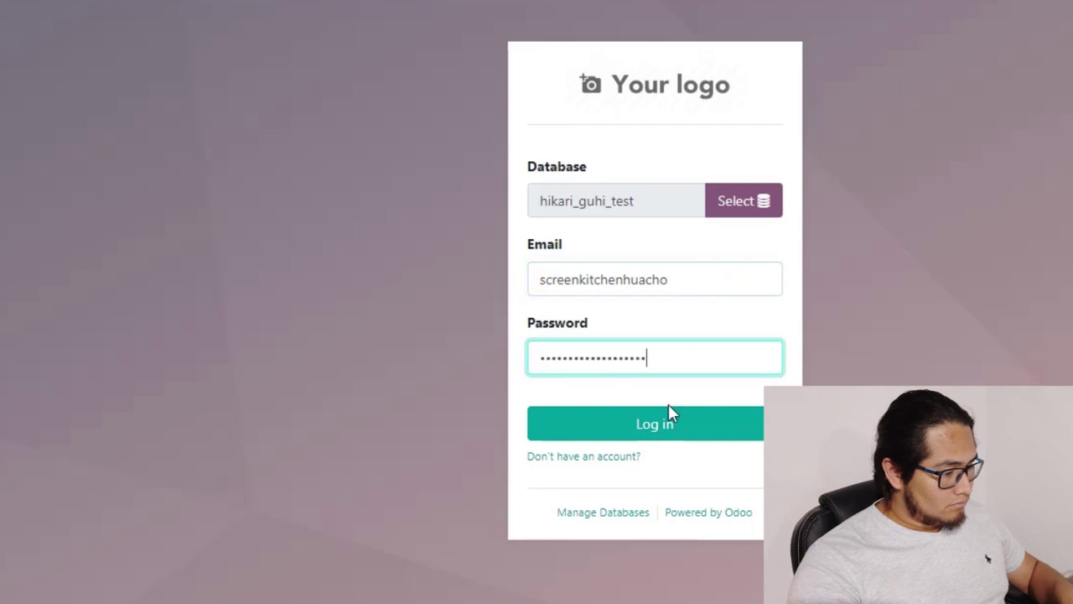
left_click(662, 435)
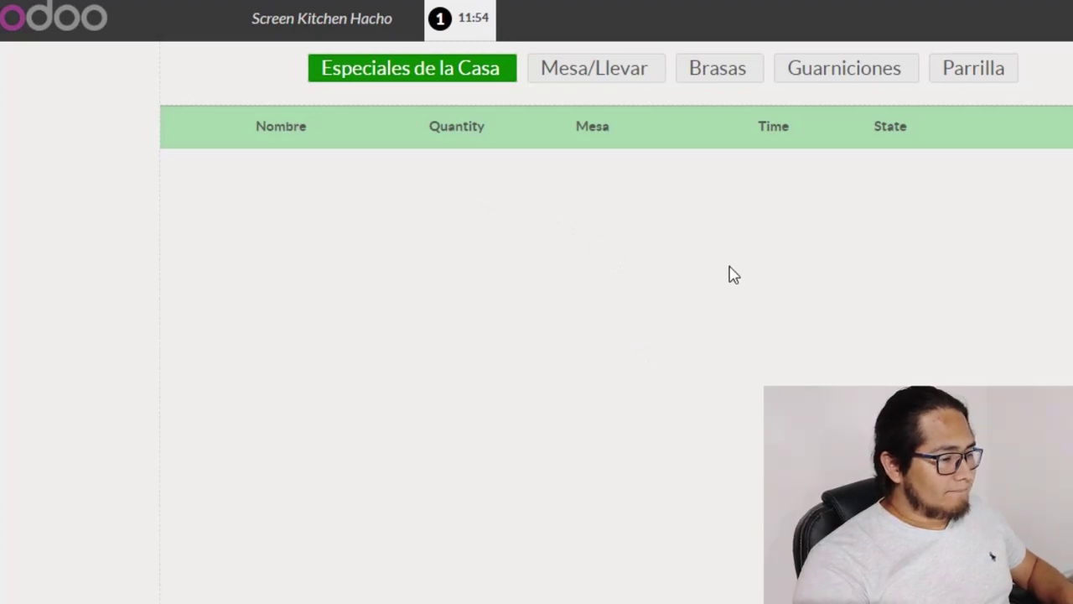
Look through the kitchen screen's Brasas, Guarniciones, Parrilla, Mesa/Llevar and Especiales de la Casa categories.
left_click(709, 80)
left_click(839, 74)
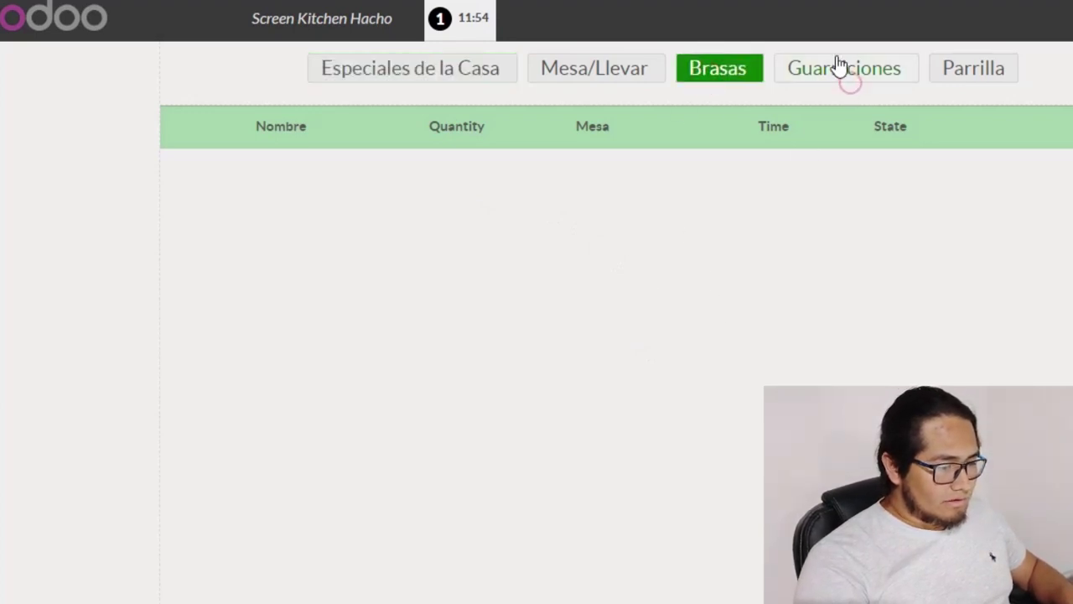
left_click(993, 74)
left_click(881, 84)
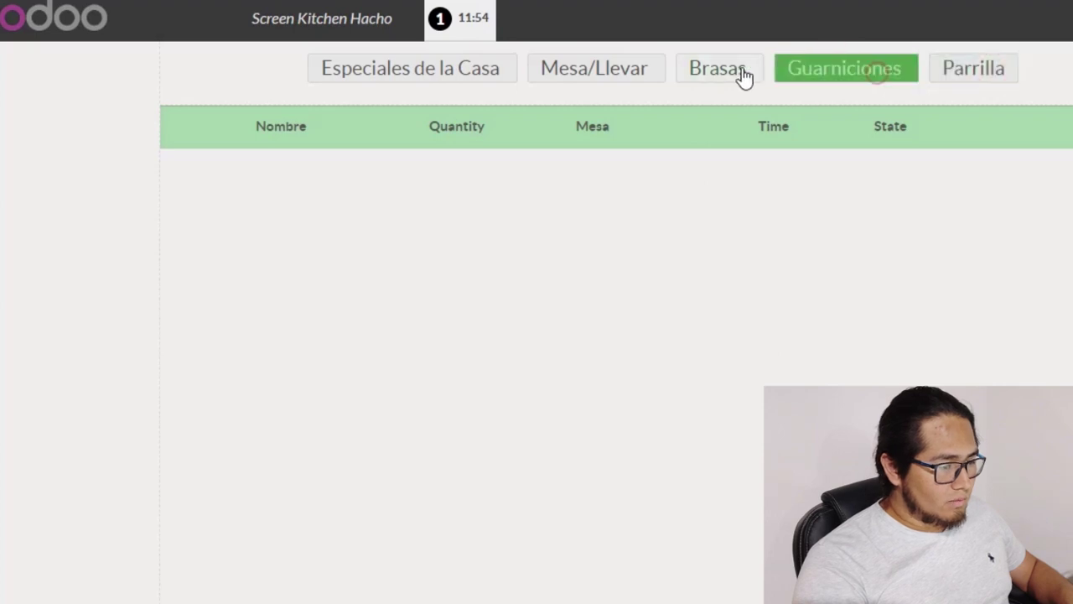
left_click(729, 75)
left_click(591, 73)
left_click(468, 74)
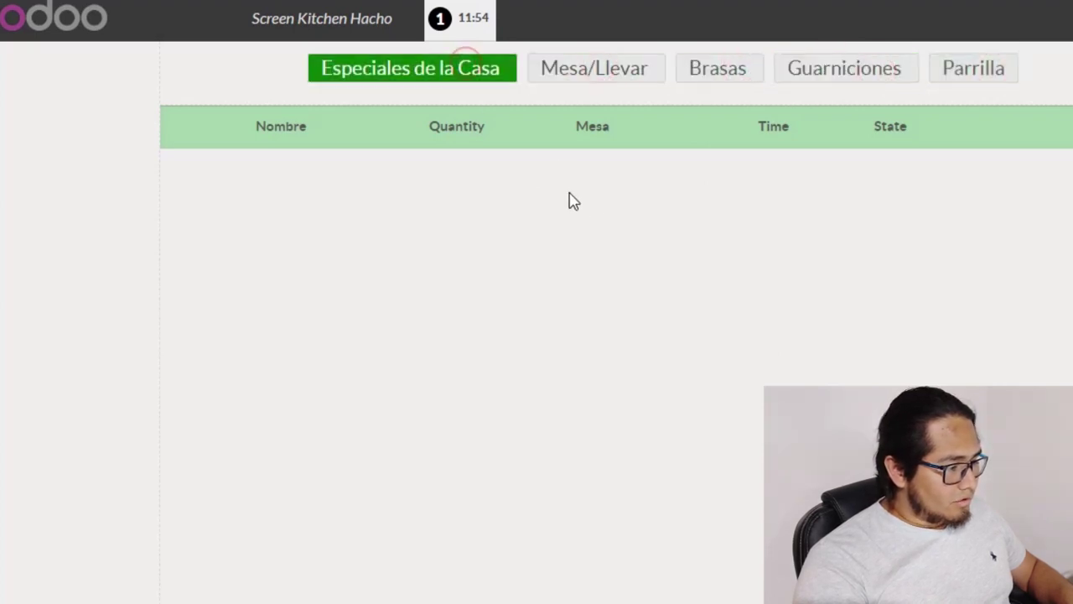
Switch to the Administrator's point-of-sale session and add Pollo a la Brasa and Papas Fritas to Salon table T2's order.
key("alt+Tab")
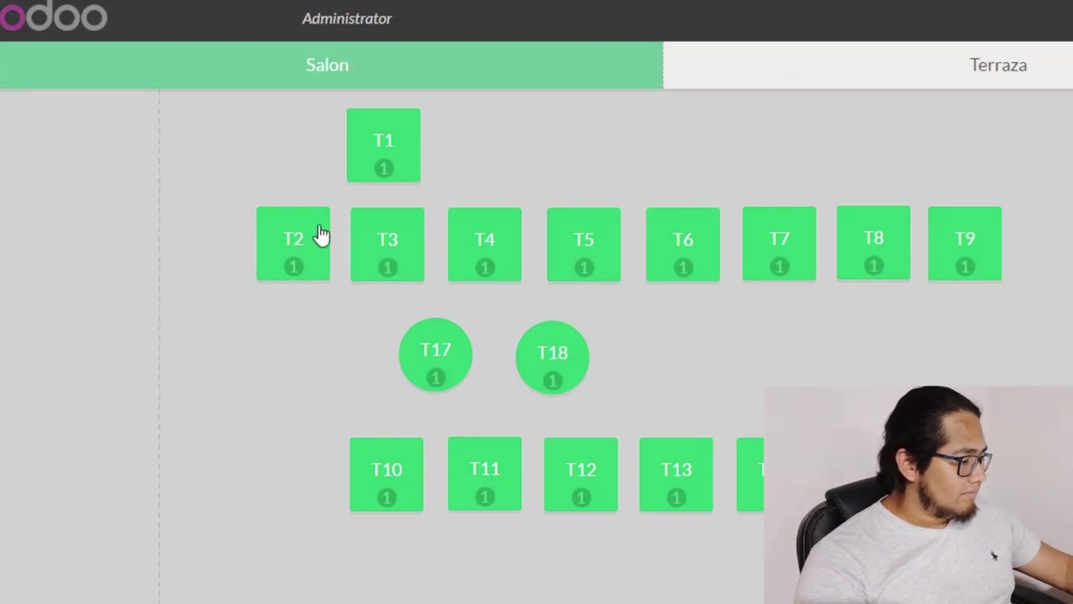
left_click(293, 247)
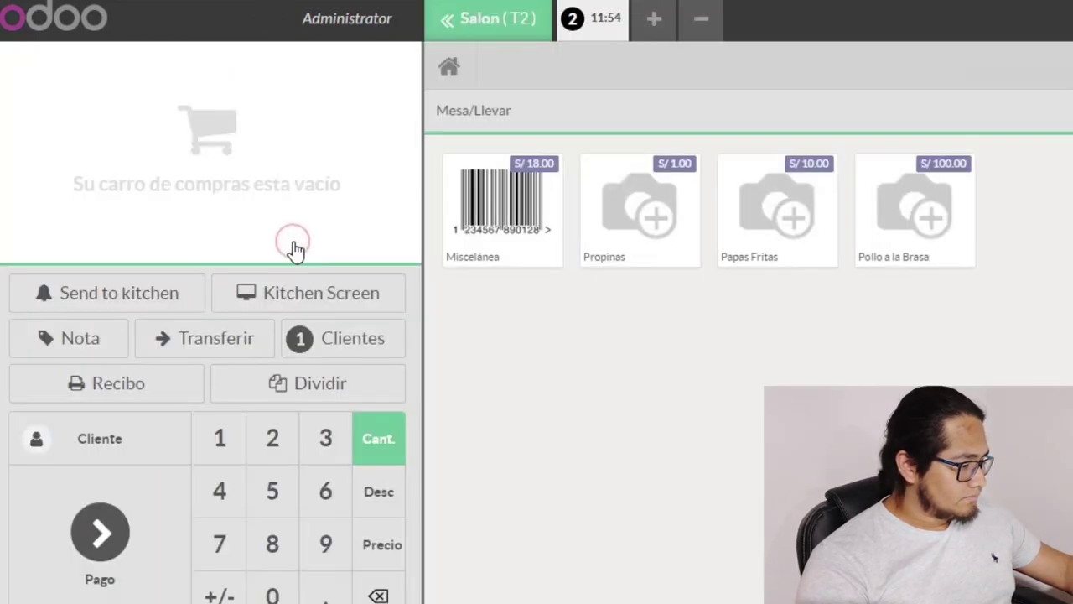
left_click(918, 216)
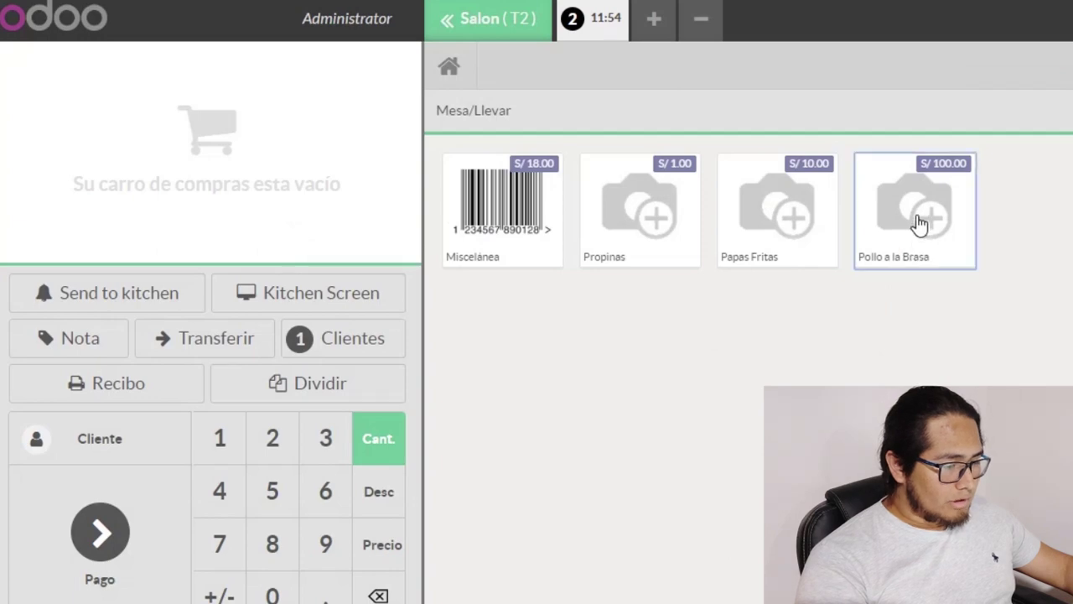
left_click(775, 248)
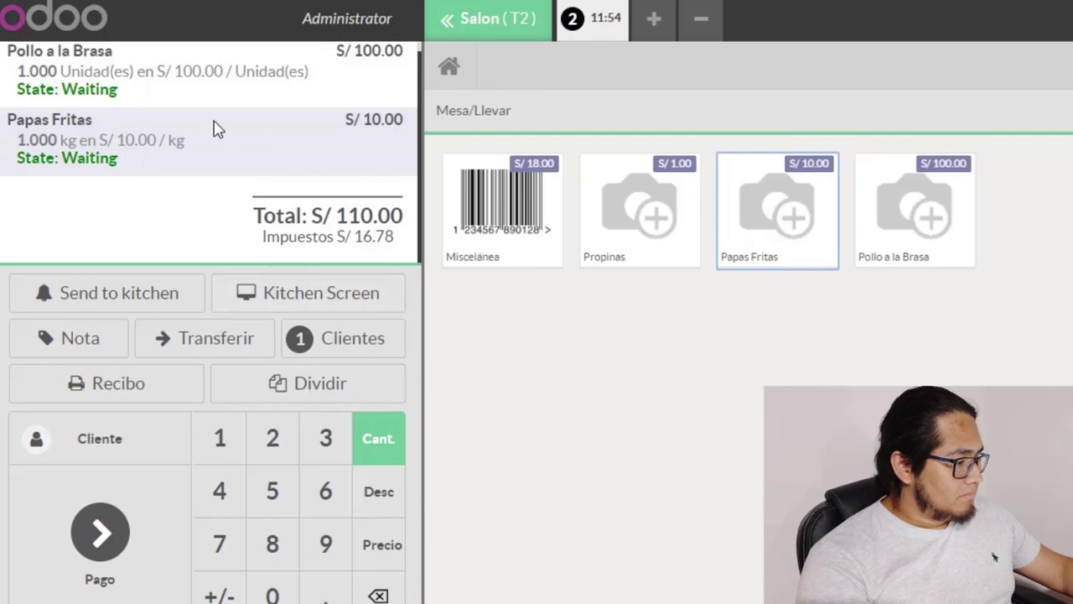
Add the note "Sin Sal" to the Papas Fritas order line.
left_click(77, 342)
left_click(697, 283)
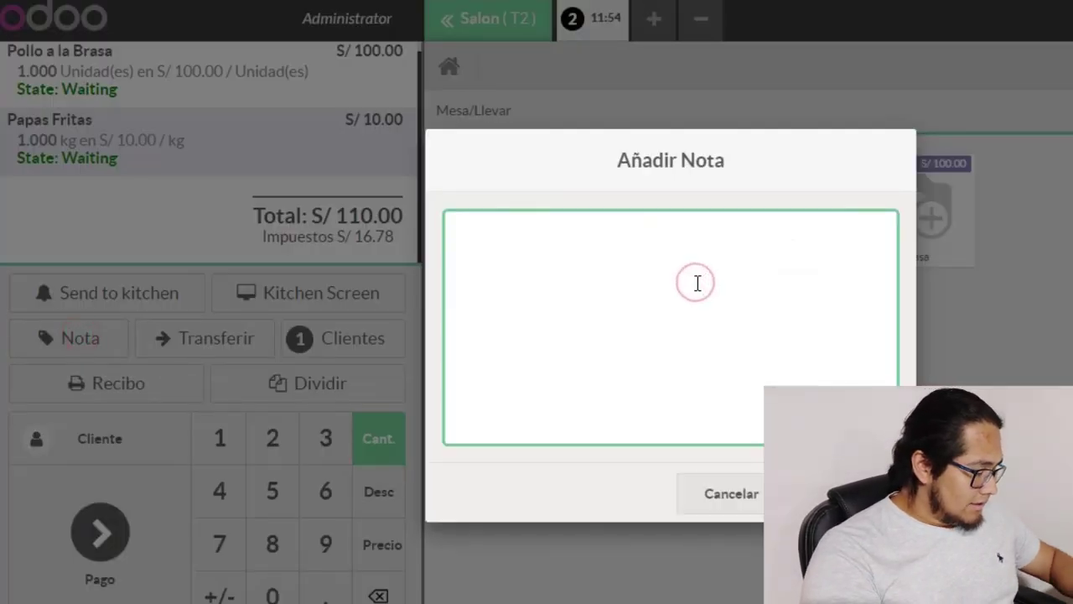
type("Sin ")
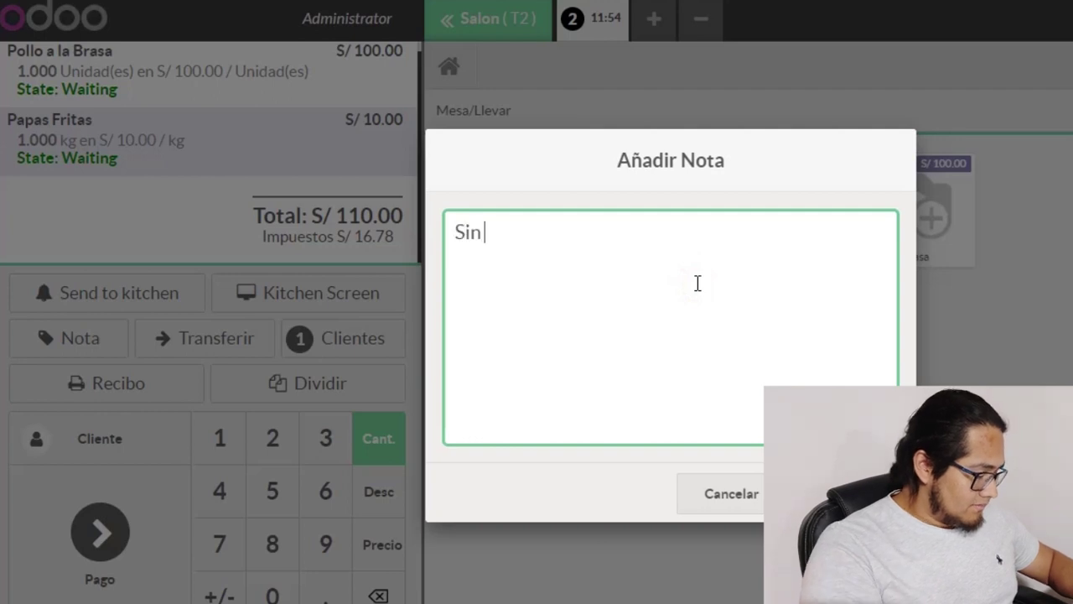
type("Sal")
key("Return")
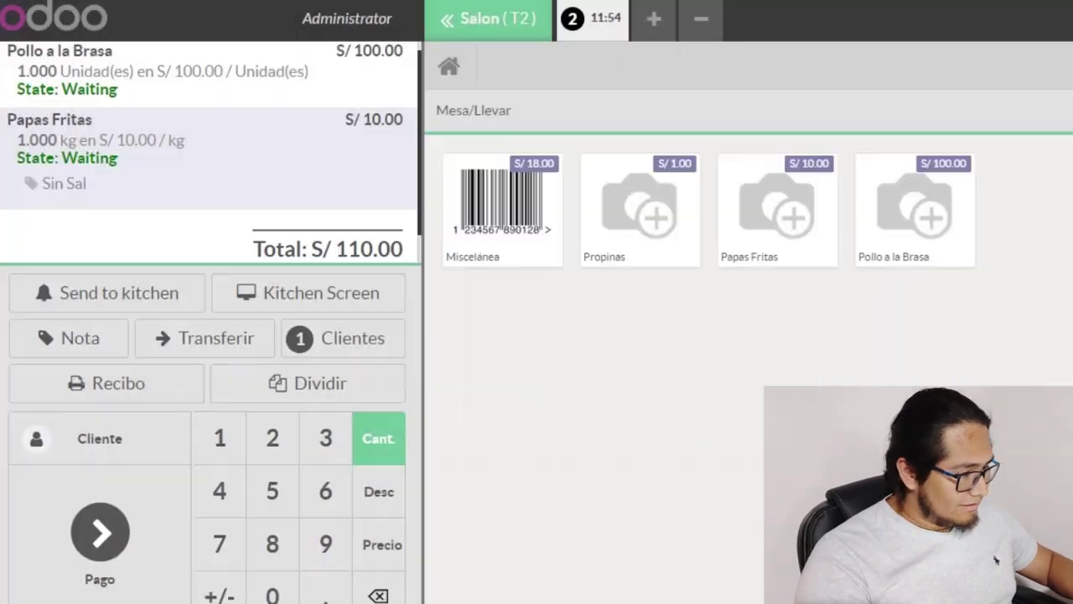
scroll(264, 156, "up", 1)
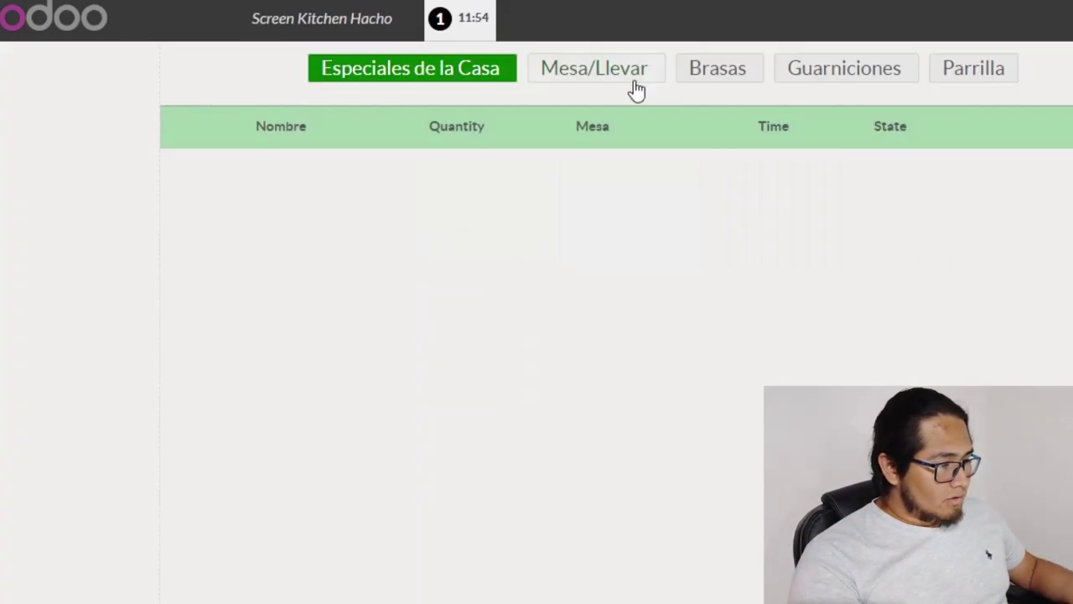
Check the kitchen screen's Mesa/Llevar, Brasas and Guarniciones categories for ordered dishes.
left_click(614, 82)
left_click(709, 74)
left_click(824, 73)
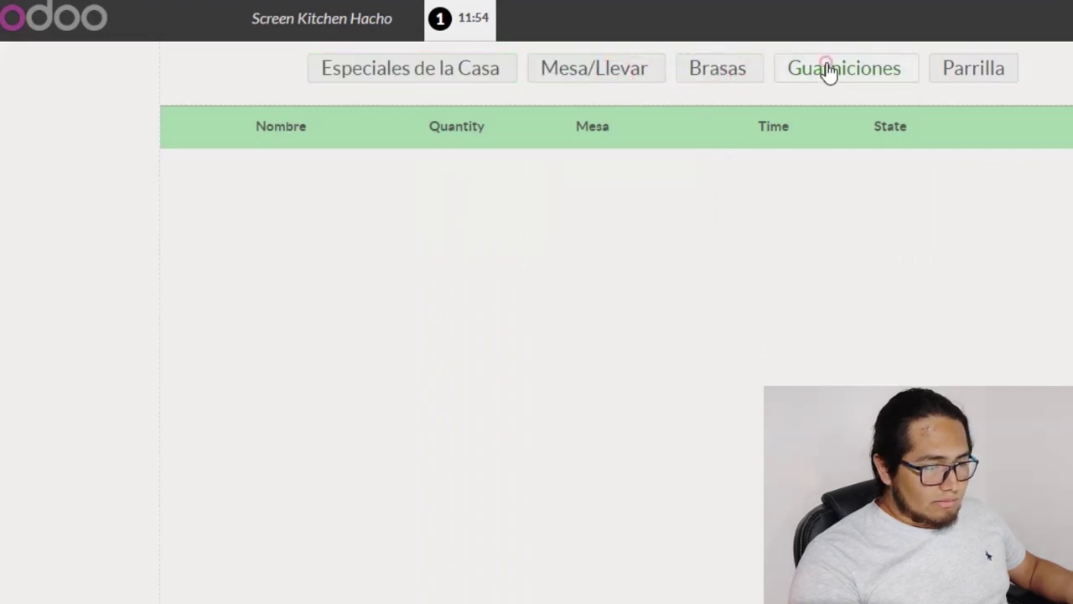
left_click(723, 70)
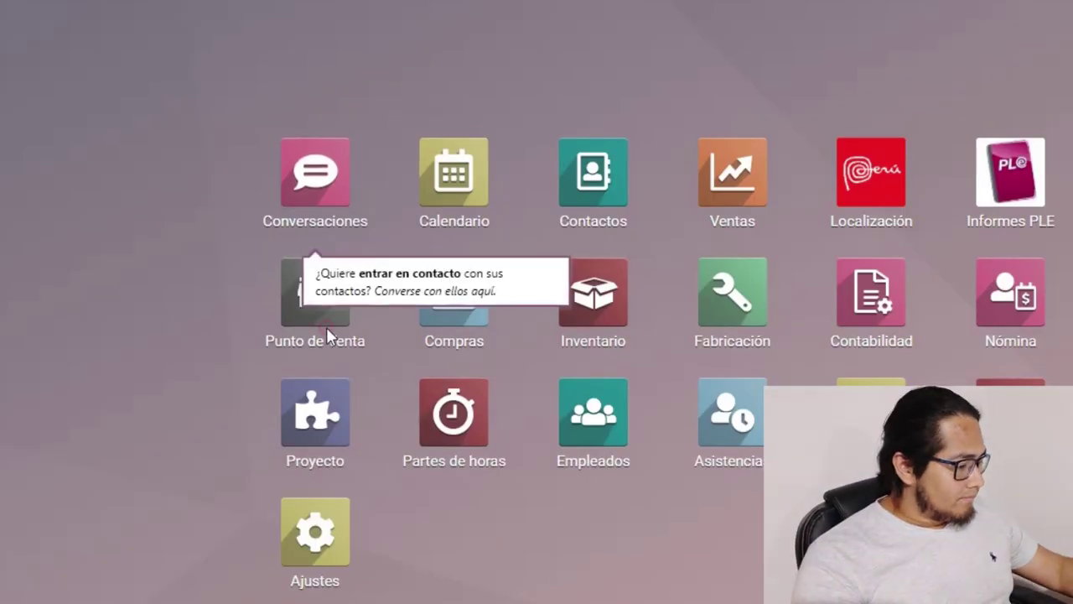
Open the Pedidos order list of the Punto de Venta app.
left_click(214, 286)
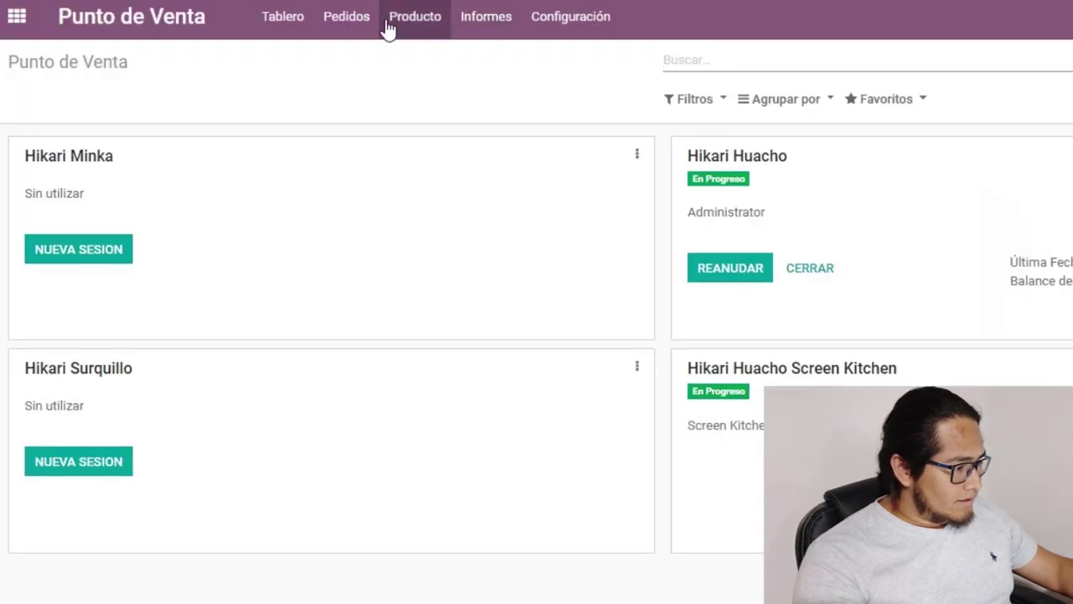
left_click(357, 20)
left_click(379, 56)
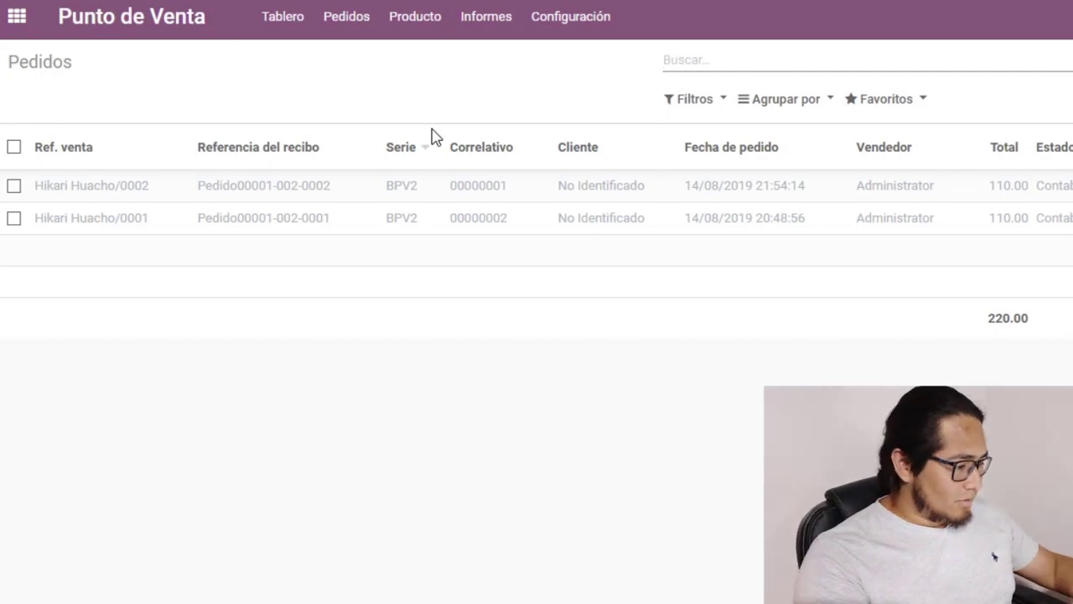
Reload the Pedidos order list to look for table T2's new order.
left_click(356, 29)
mouse_move(350, 28)
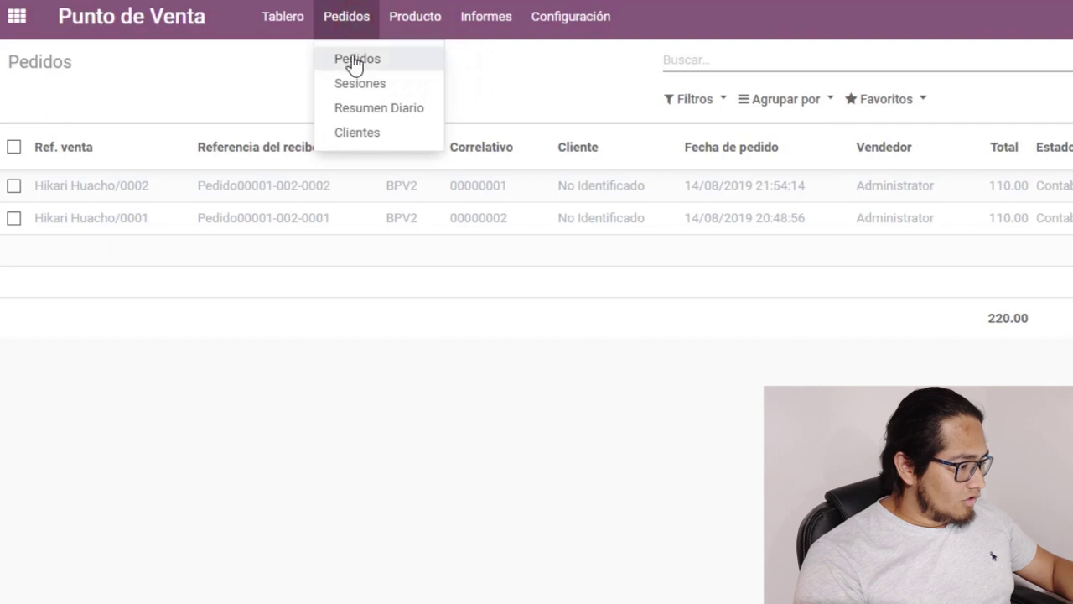
left_click(354, 58)
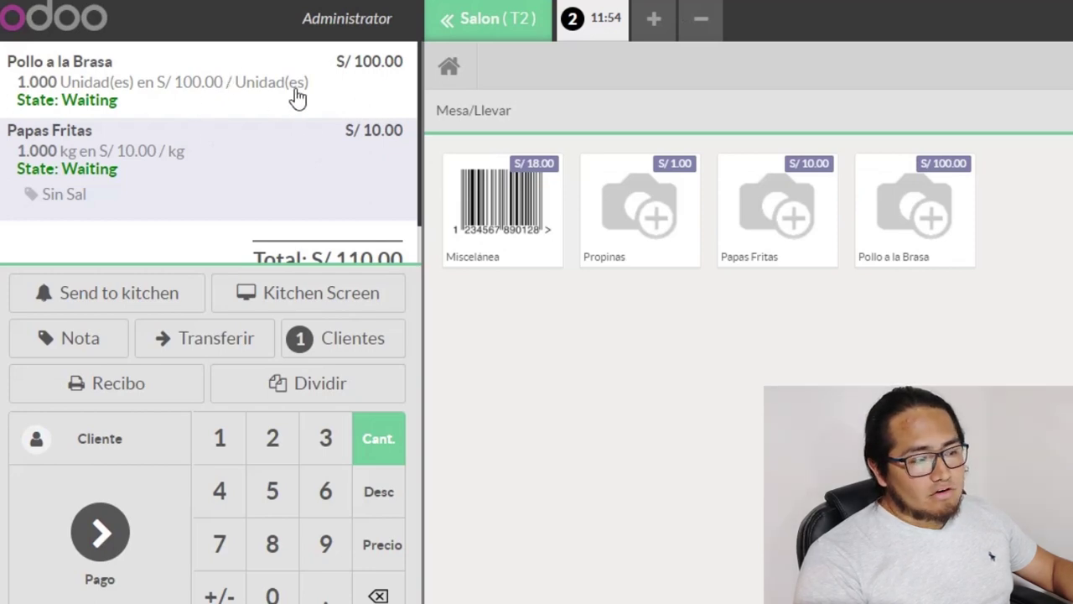
Send table T2's order to the kitchen and check the kitchen screen's Brasas and Guarniciones categories.
left_click(547, 364)
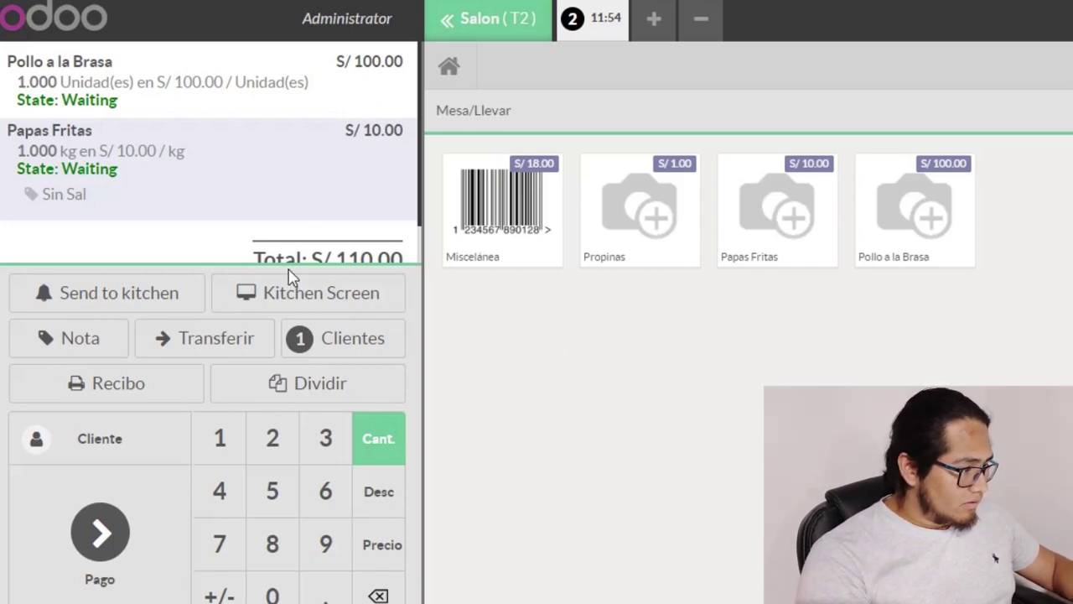
left_click(120, 303)
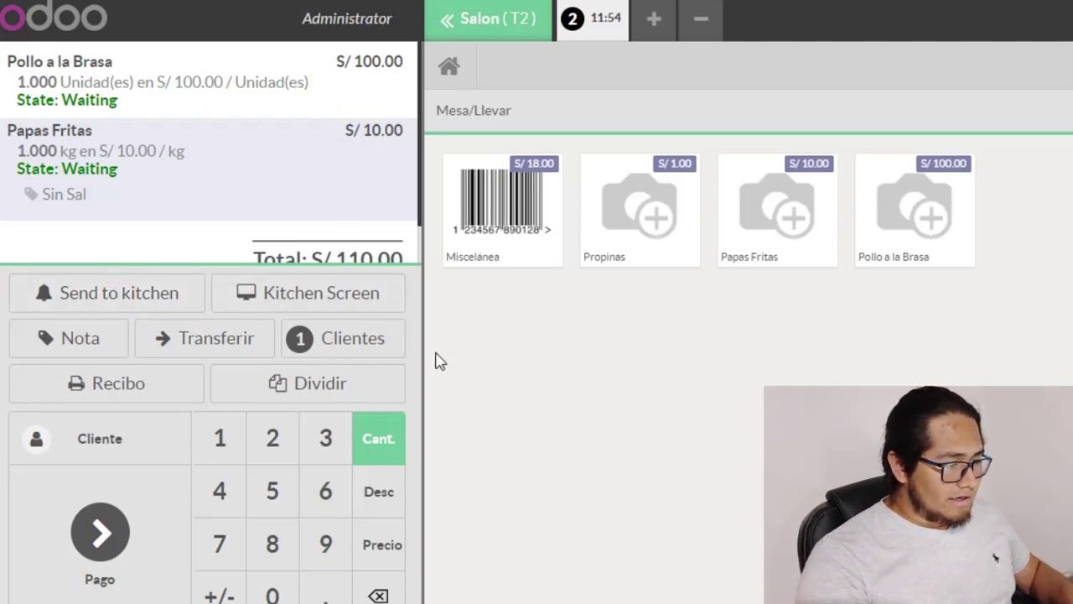
key("alt+Tab")
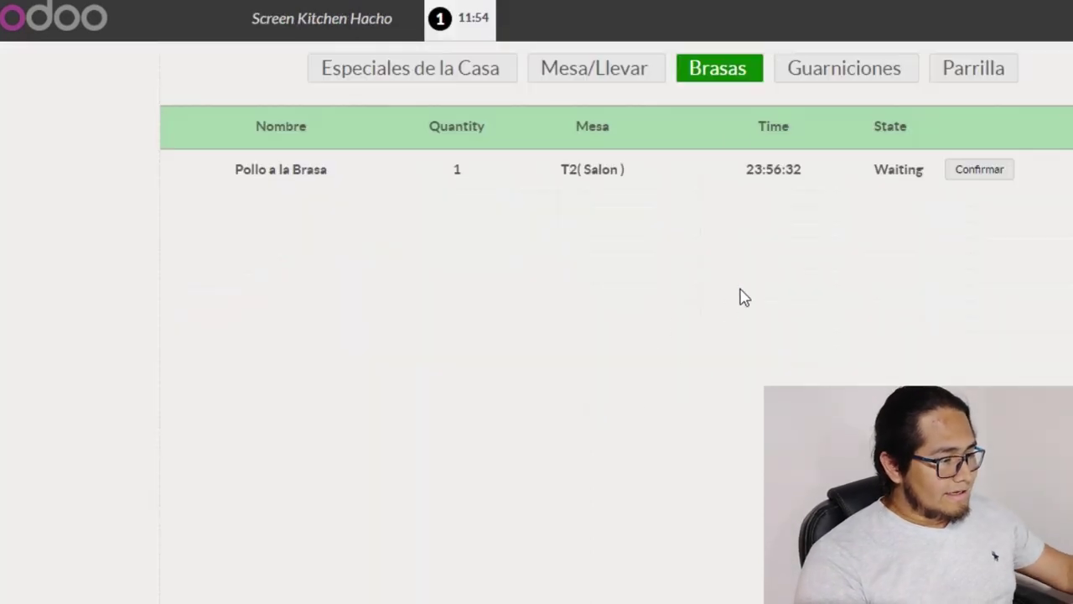
left_click(714, 78)
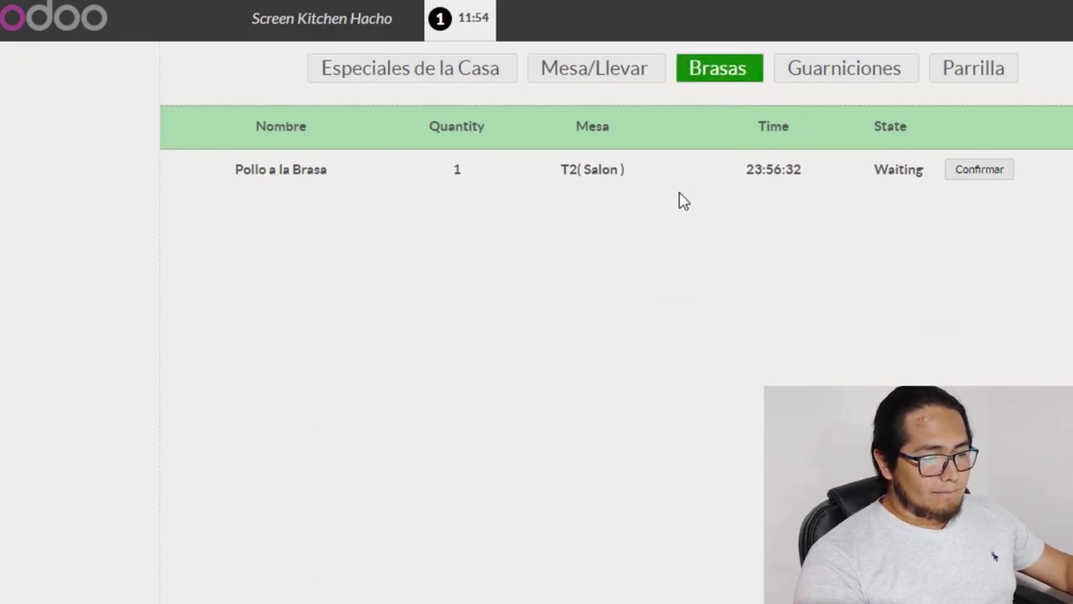
left_click(865, 77)
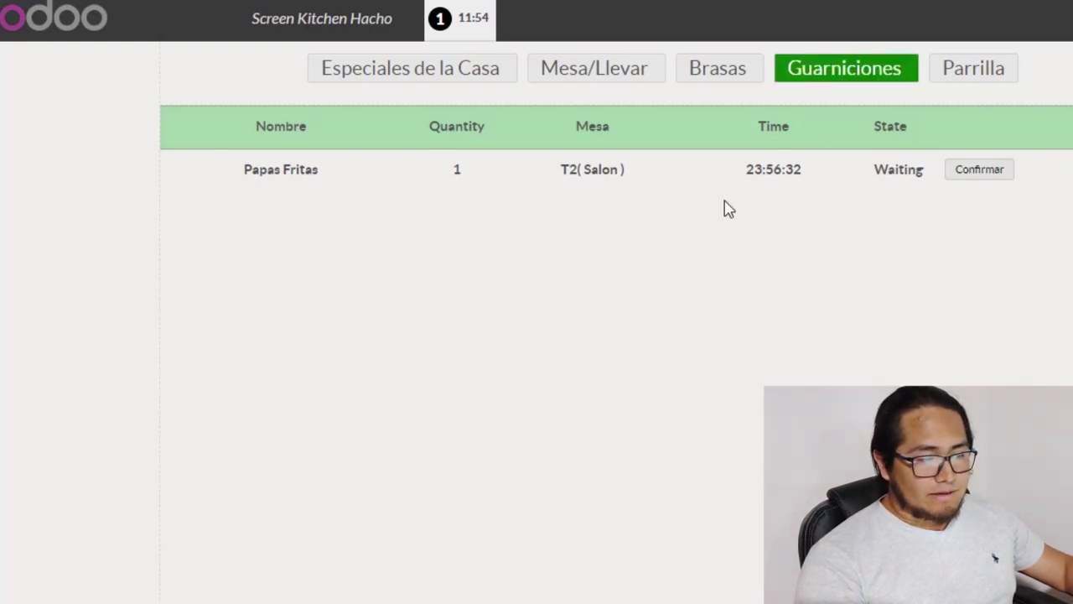
Confirm and dispatch table T2's Pollo a la Brasa in the kitchen screen's Brasas category, and view Guarniciones.
left_click(714, 74)
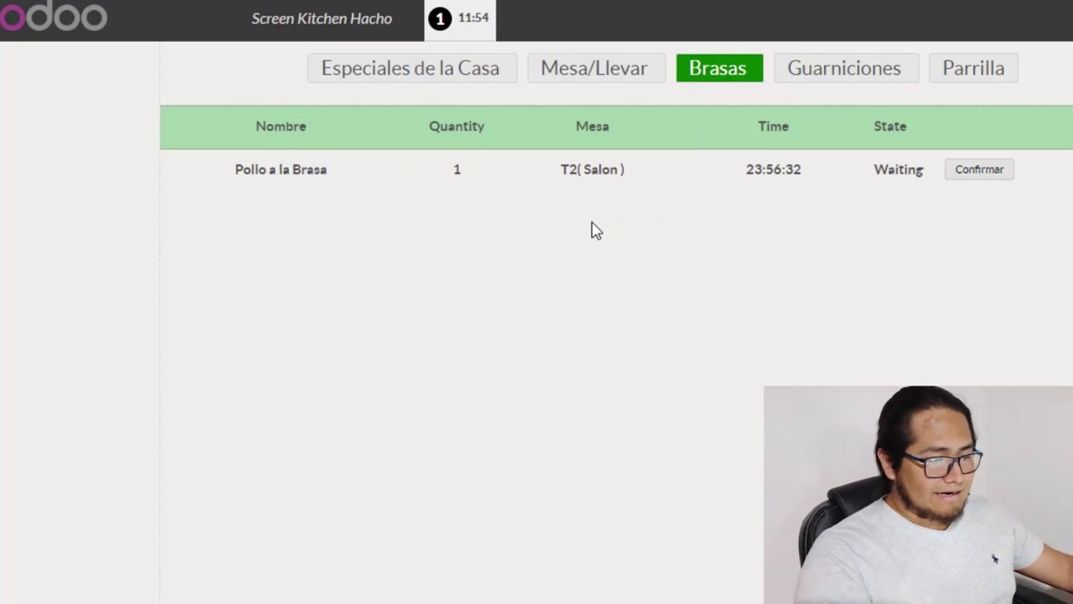
left_click(888, 171)
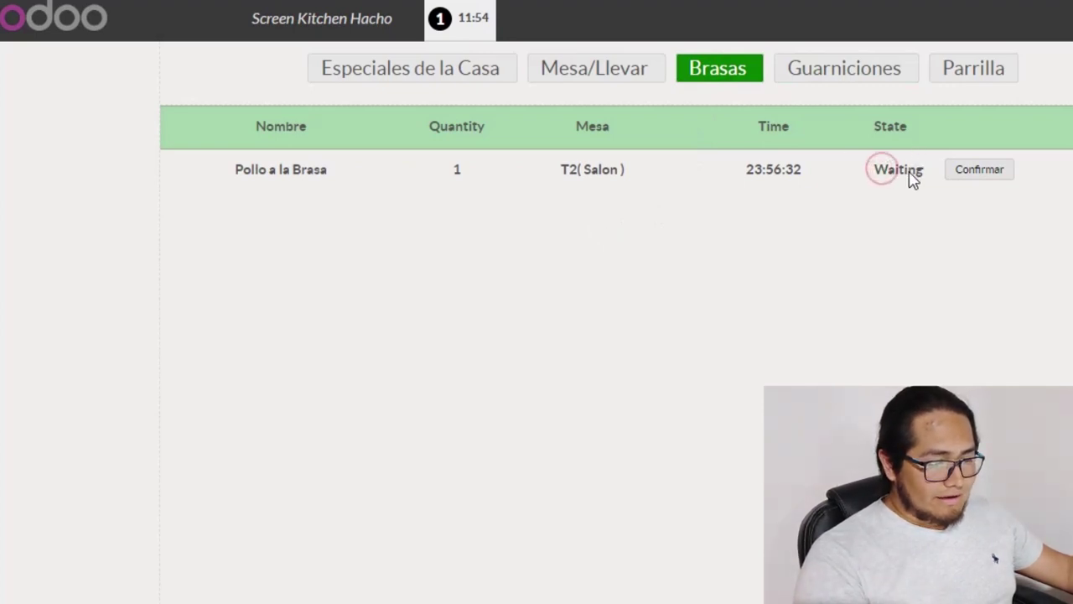
left_click(975, 177)
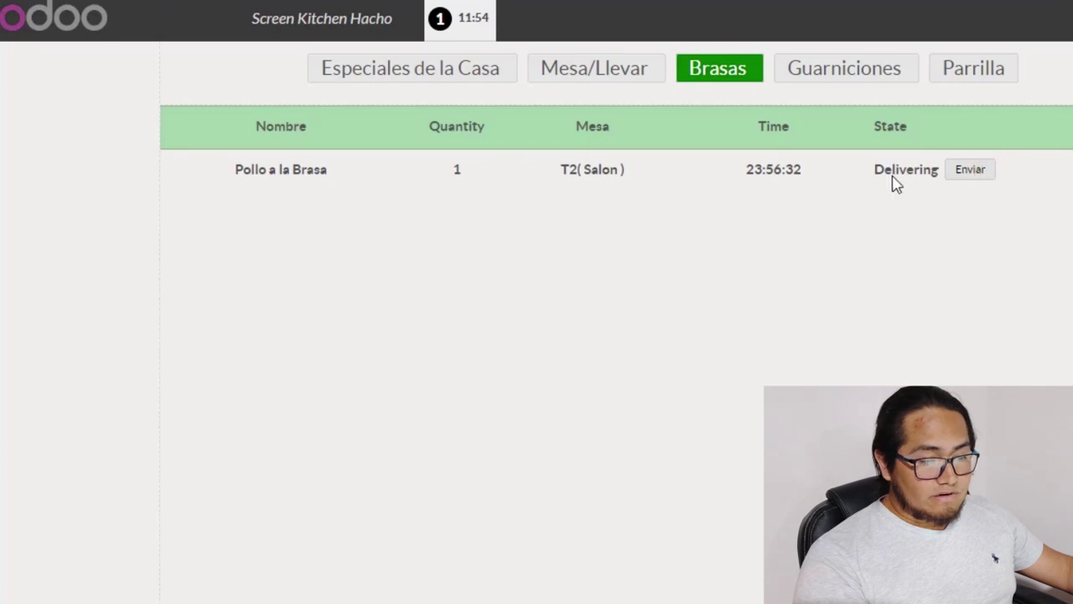
left_click(971, 172)
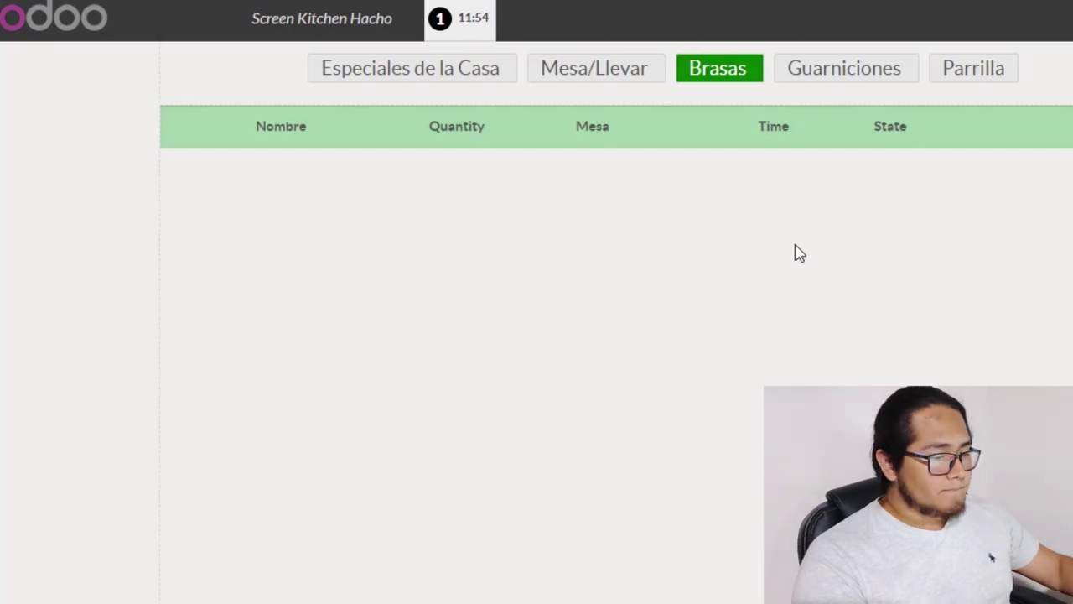
left_click(841, 75)
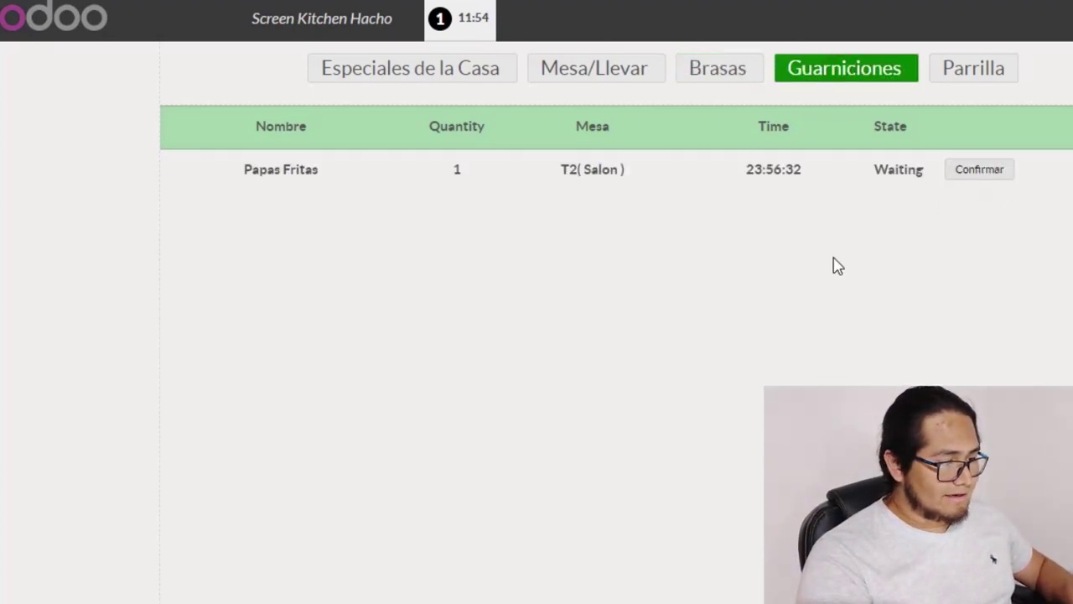
Switch to the point-of-sale session and add another Pollo a la Brasa and Papas Fritas to table T2's order.
key("alt+Tab")
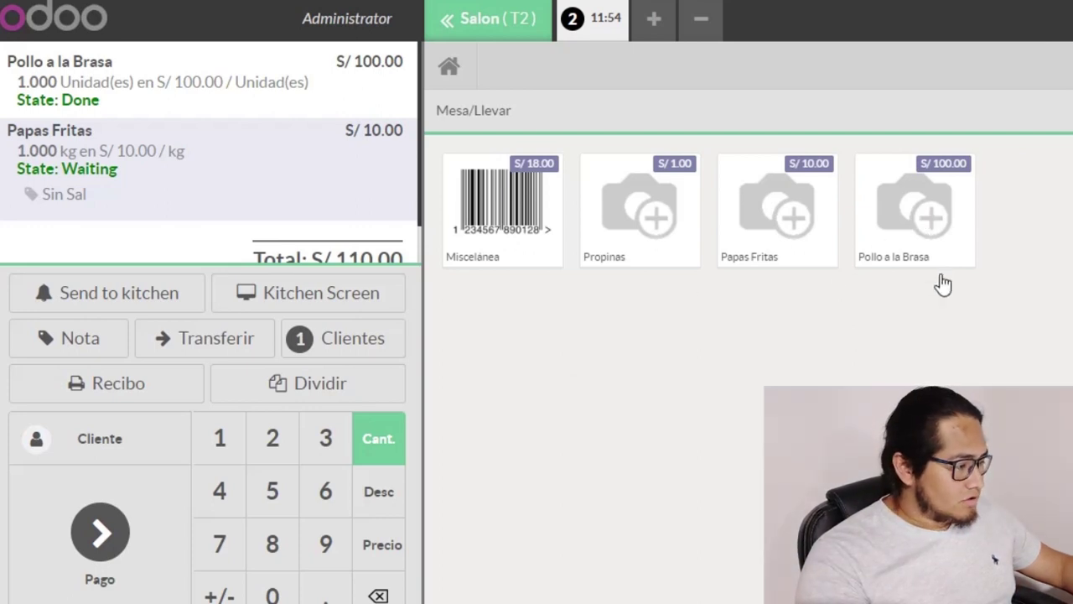
left_click(924, 228)
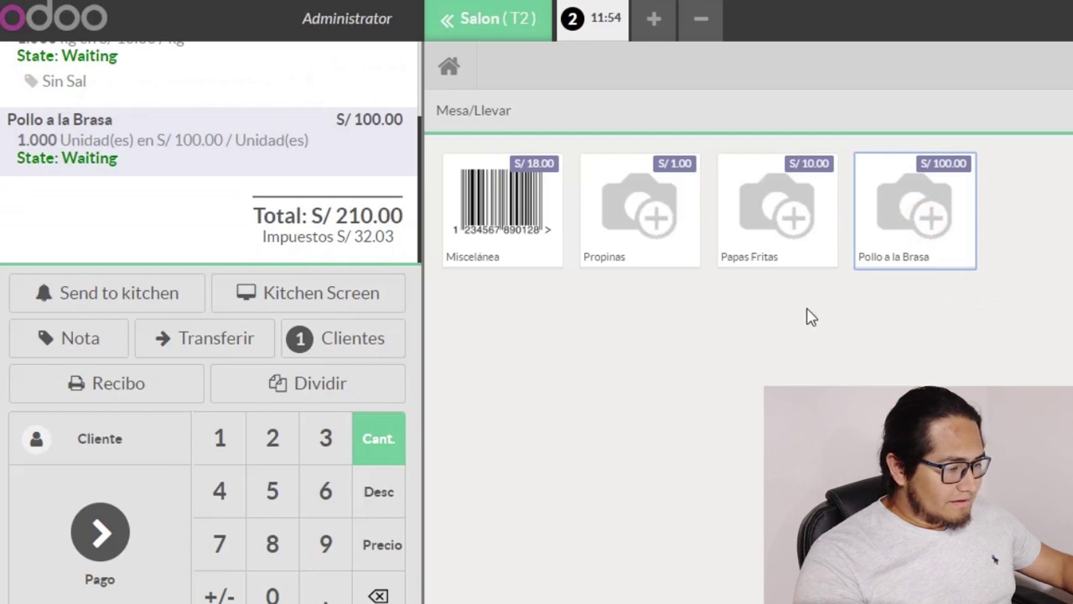
left_click(788, 214)
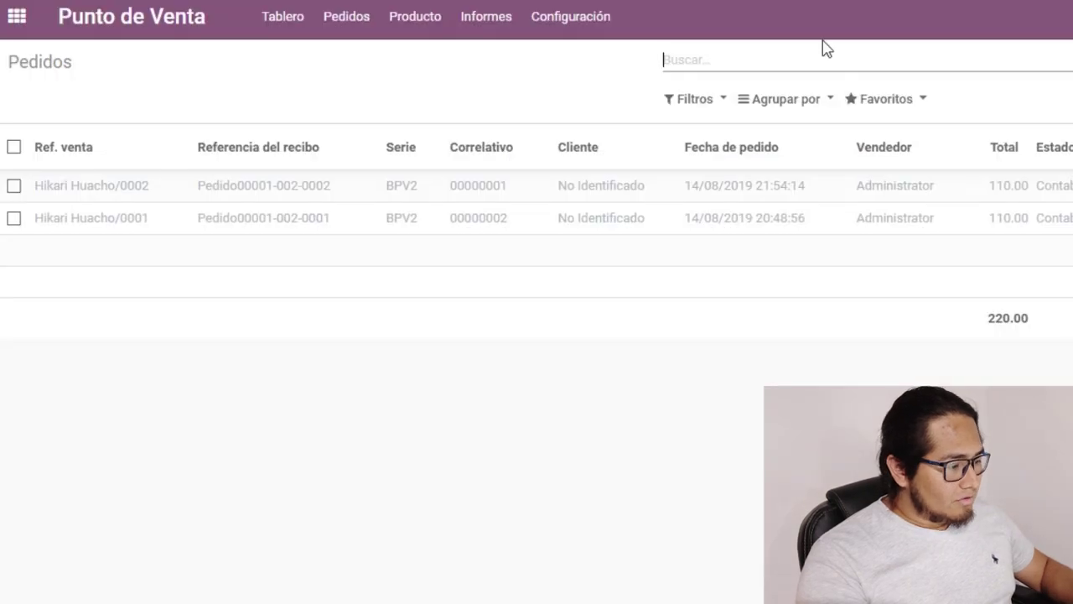
Reload the Pedidos list, open table T2's newest order and examine the notes and states of its product lines.
left_click(338, 27)
left_click(358, 60)
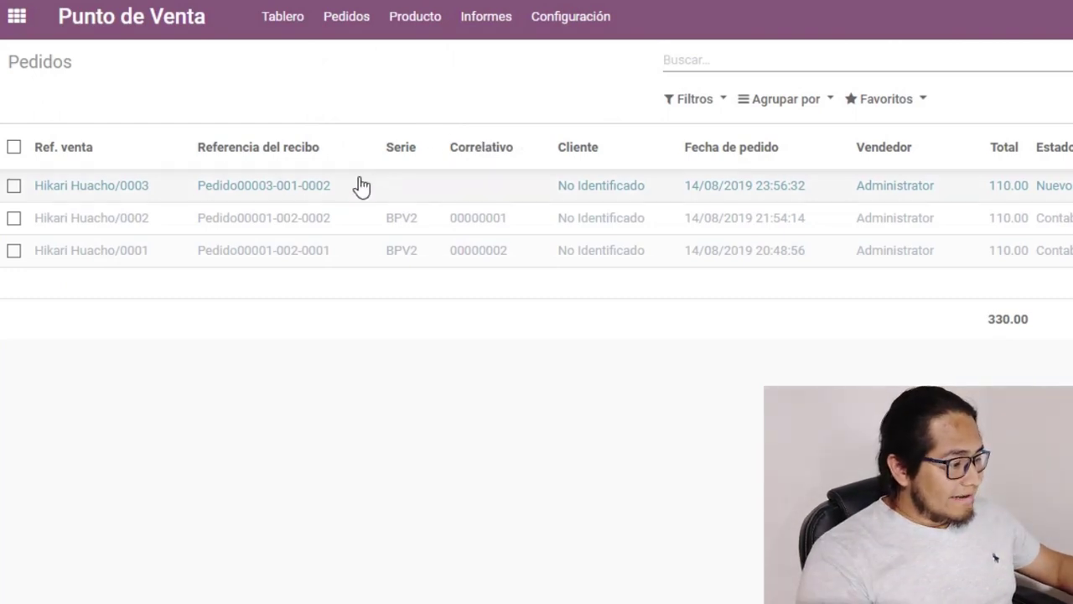
left_click(412, 185)
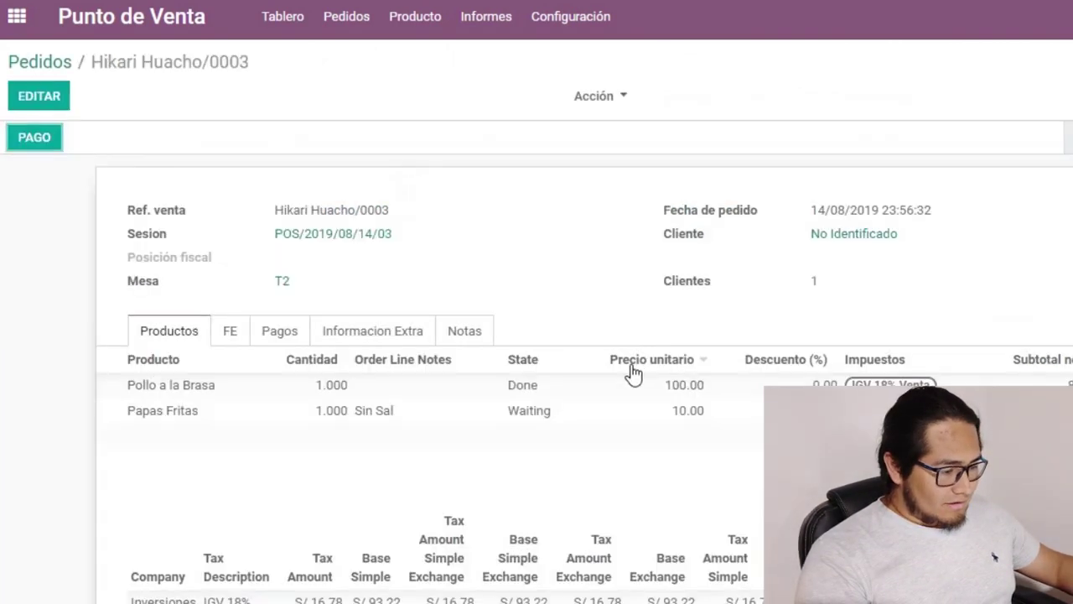
scroll(664, 494, "down", 2)
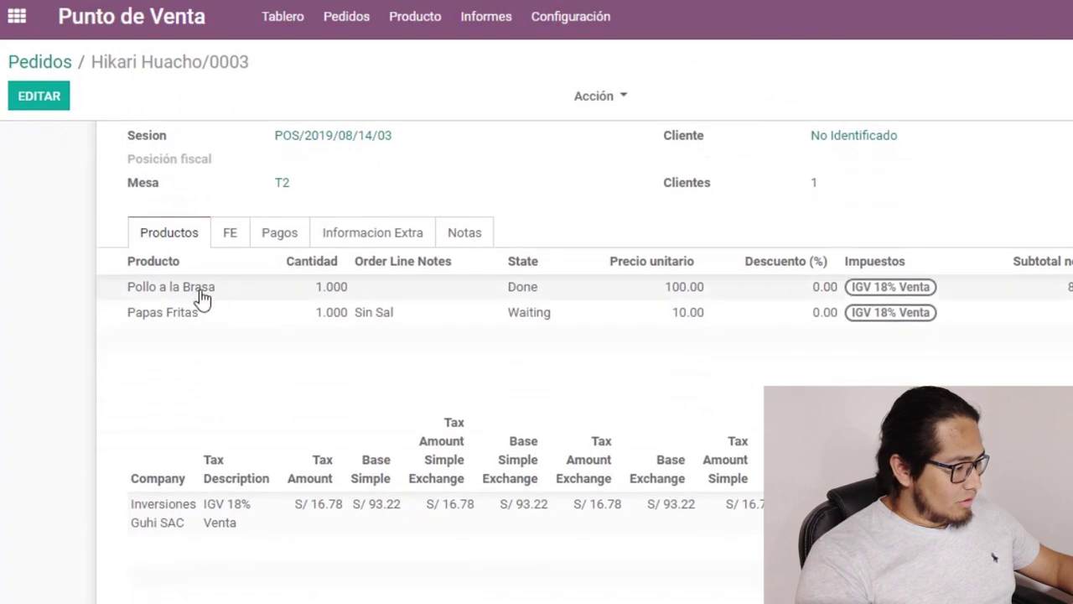
scroll(221, 328, "up", 2)
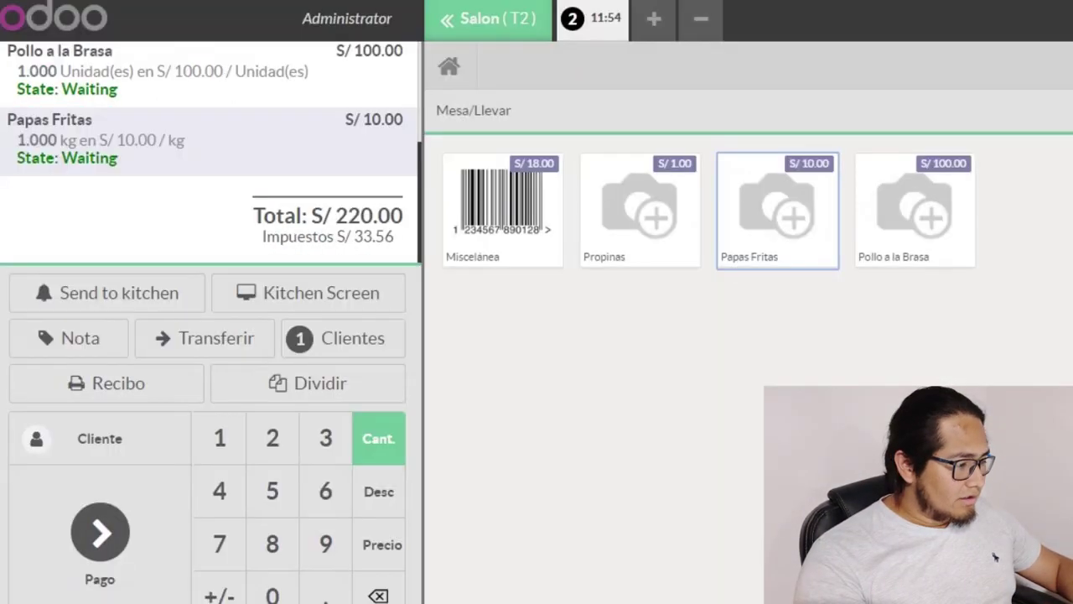
Compare the line states in table T2's point-of-sale order with the kitchen screen's Brasas and Guarniciones categories.
scroll(273, 226, "up", 4)
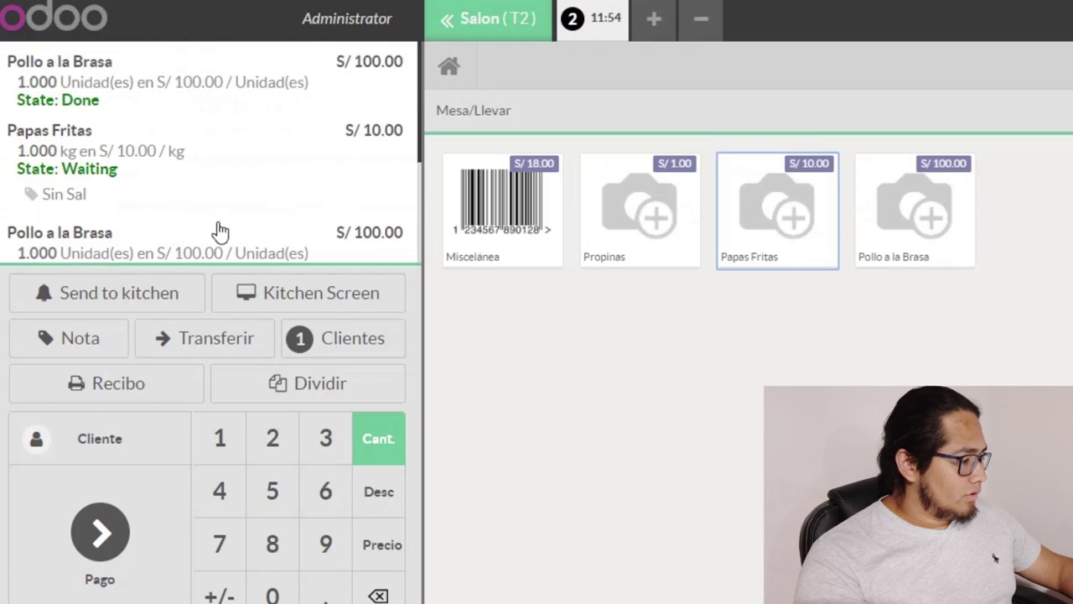
scroll(215, 232, "down", 3)
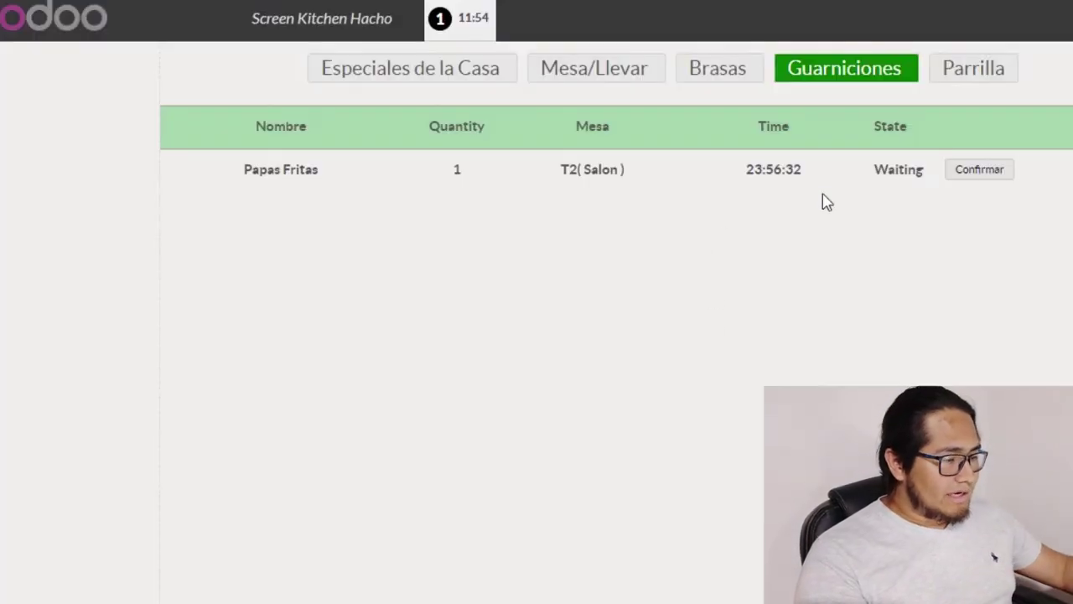
left_click(728, 78)
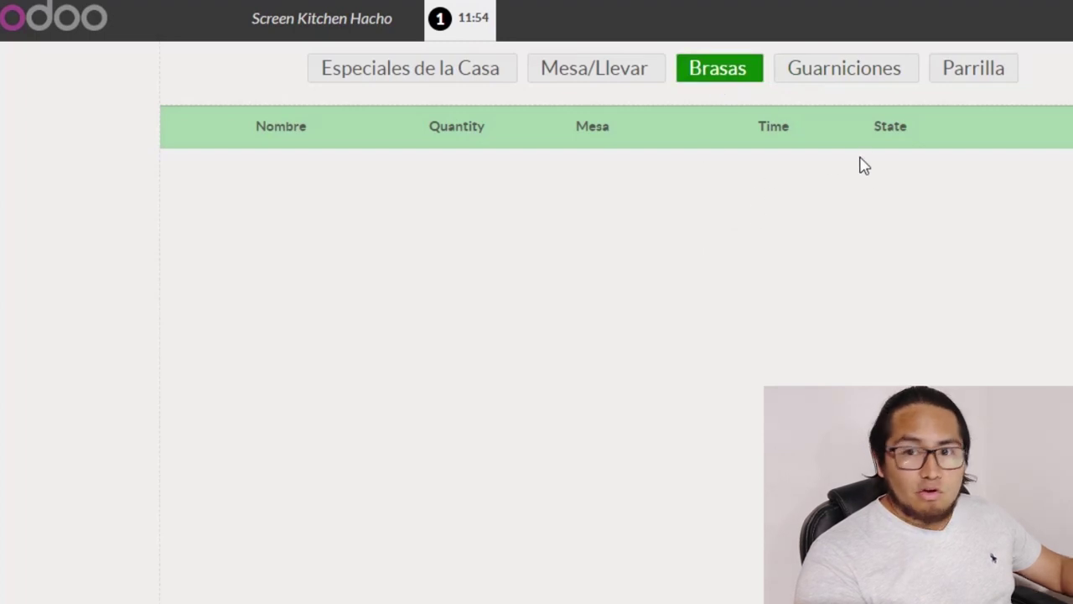
left_click(867, 73)
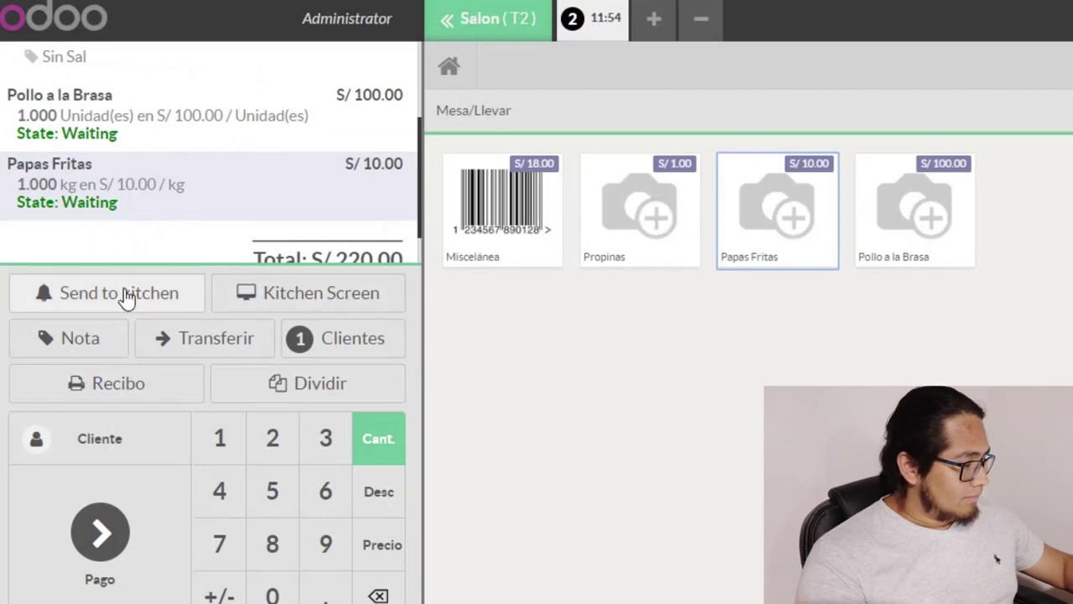
Send table T2's added dishes to the kitchen and check them in the Guarniciones and Brasas categories.
left_click(125, 298)
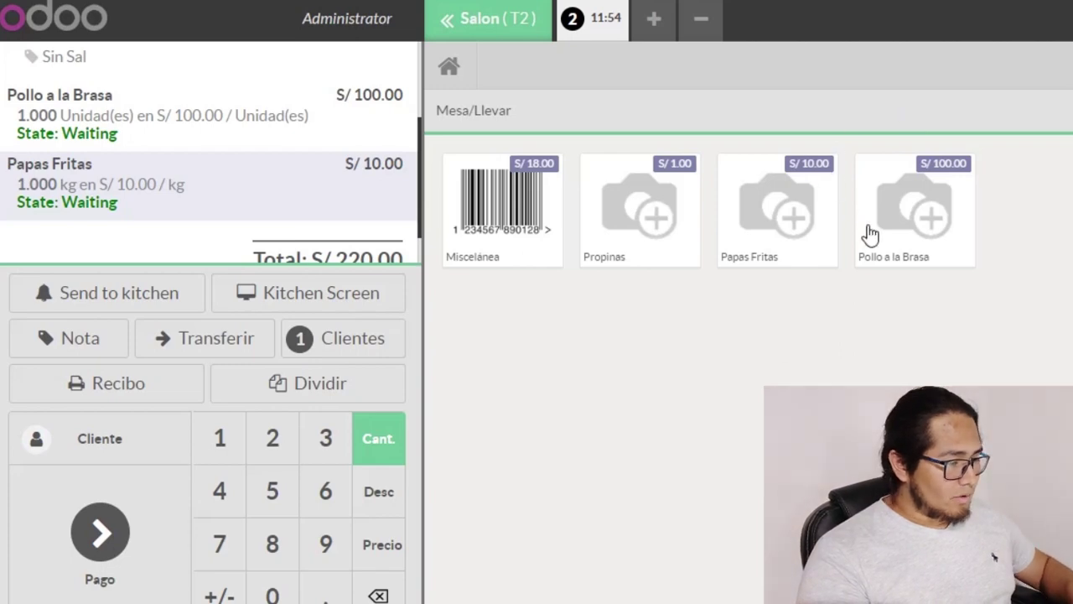
key("alt+Tab")
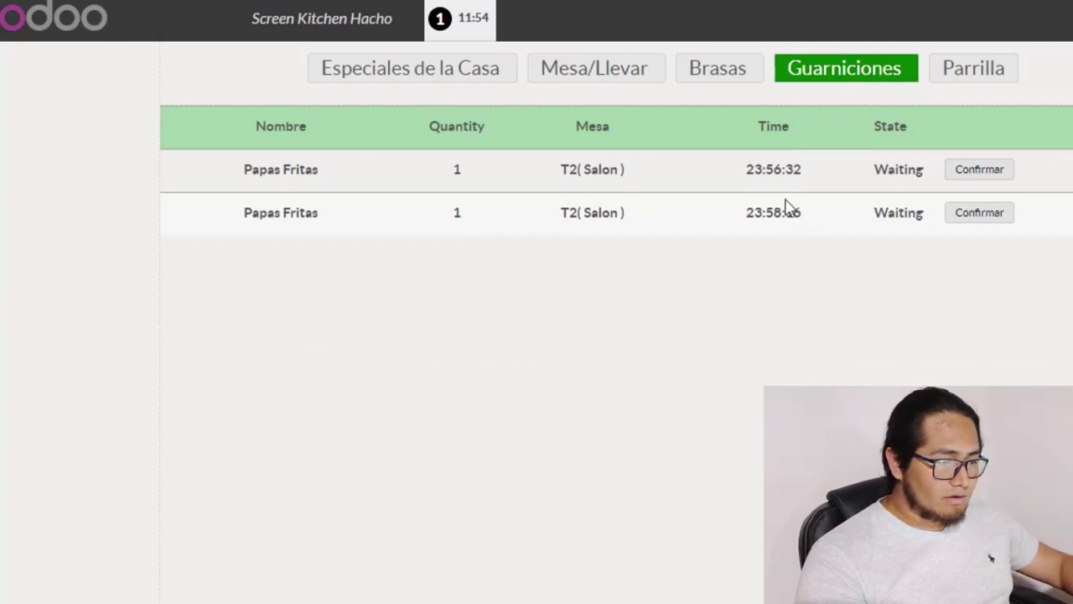
left_click(736, 78)
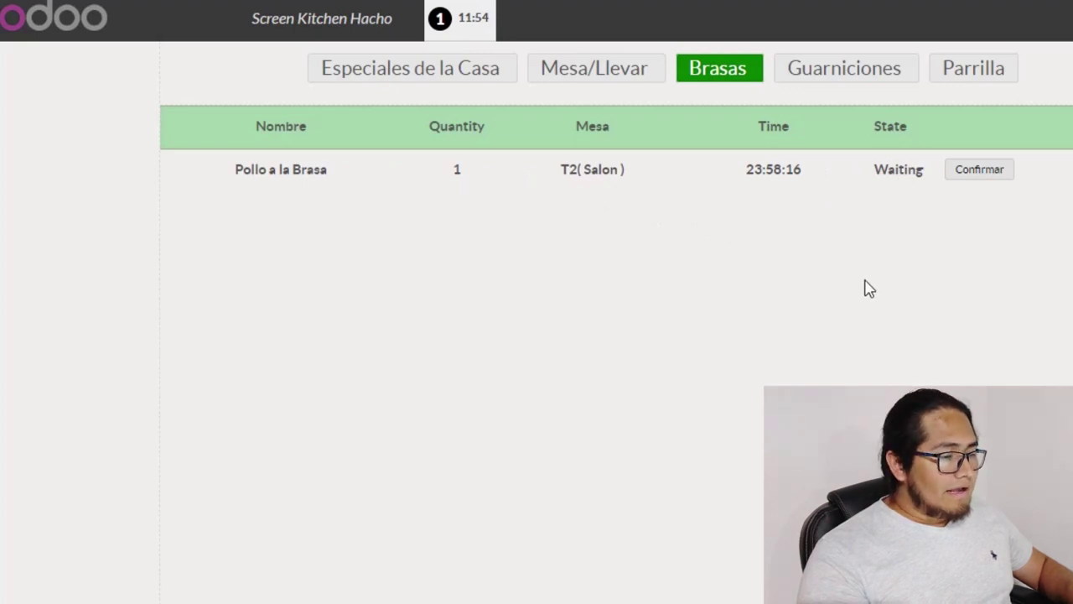
Return to the Pedidos list, reopen table T2's newest order and examine its updated product lines and states.
key("alt+Tab")
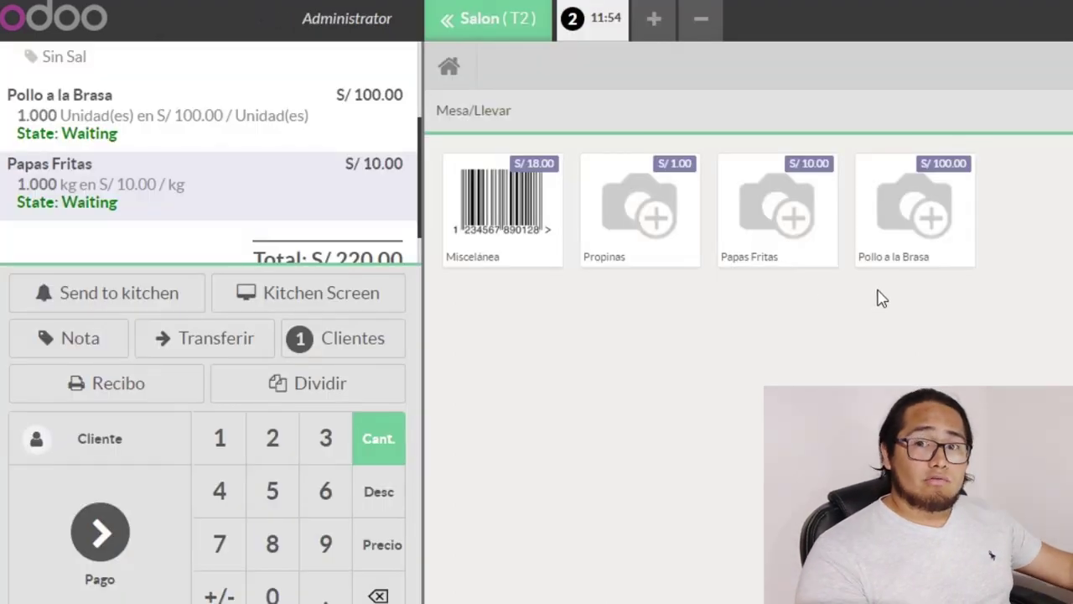
key("alt+Tab")
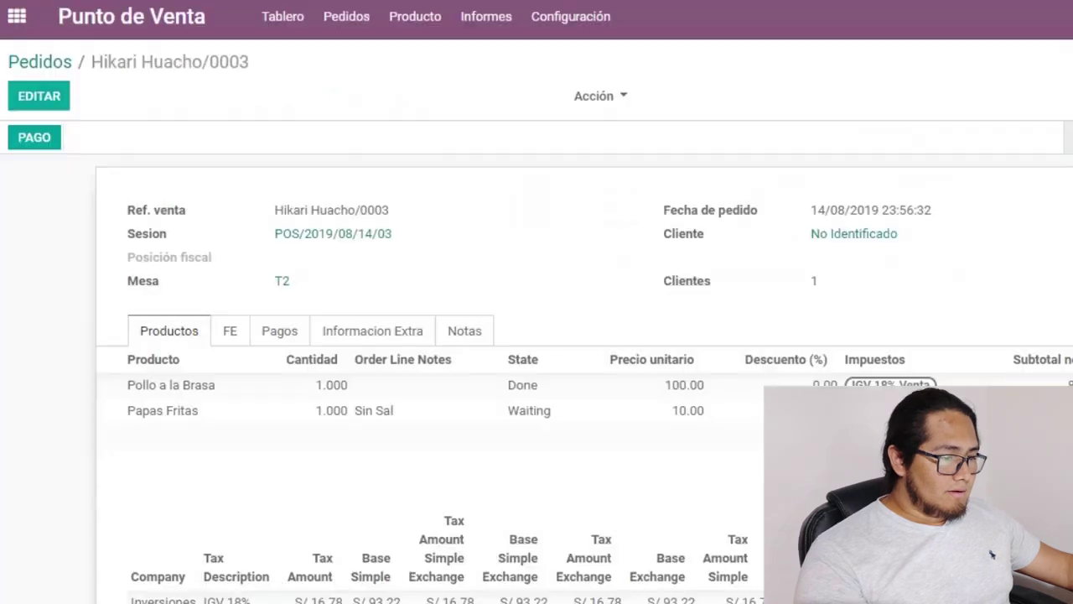
left_click(48, 62)
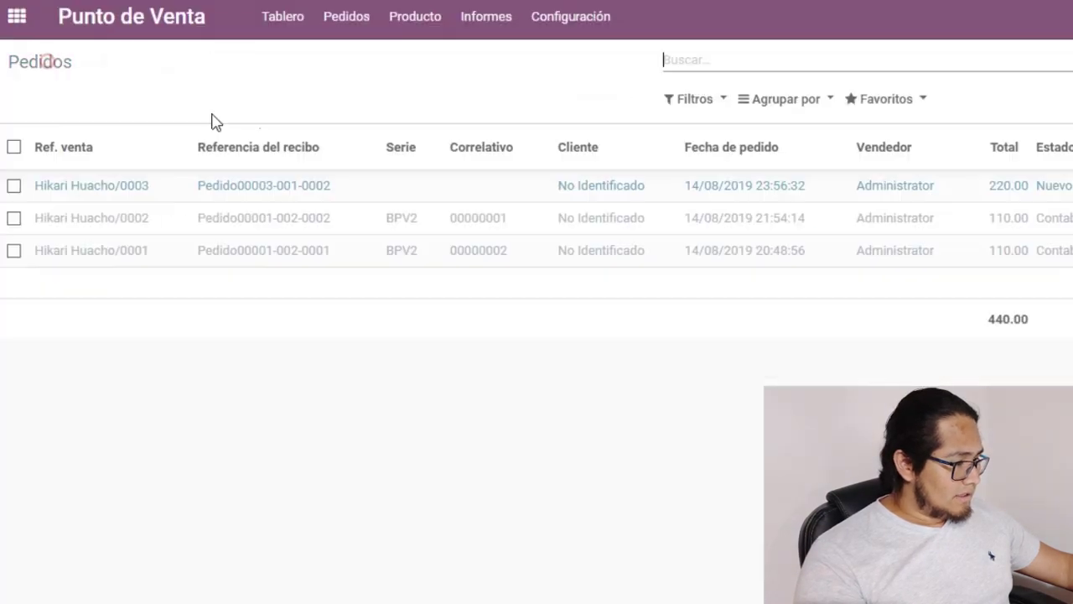
left_click(341, 184)
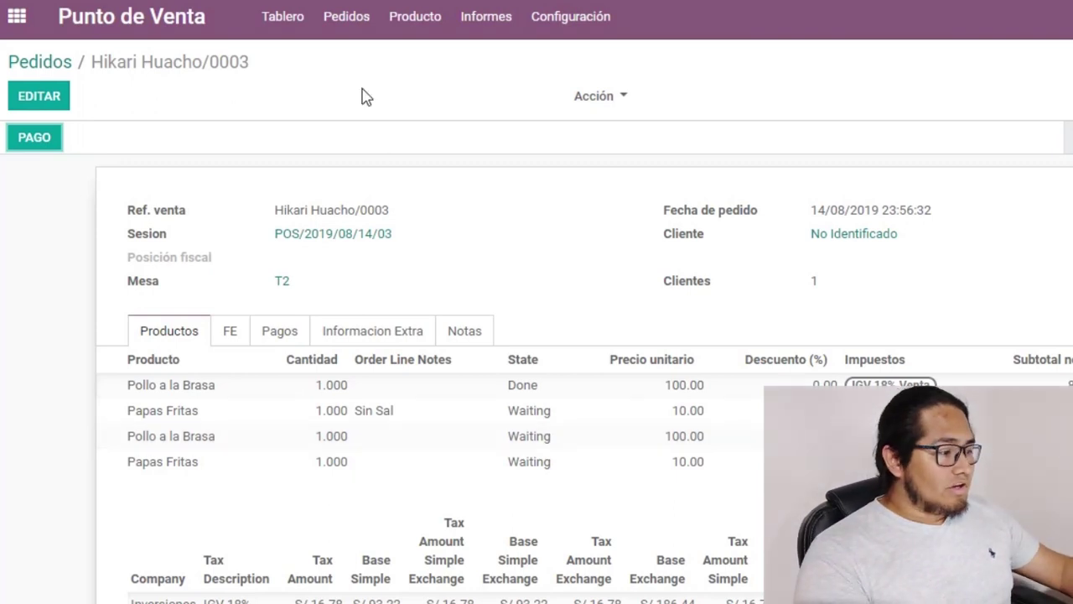
left_click(347, 21)
left_click(366, 56)
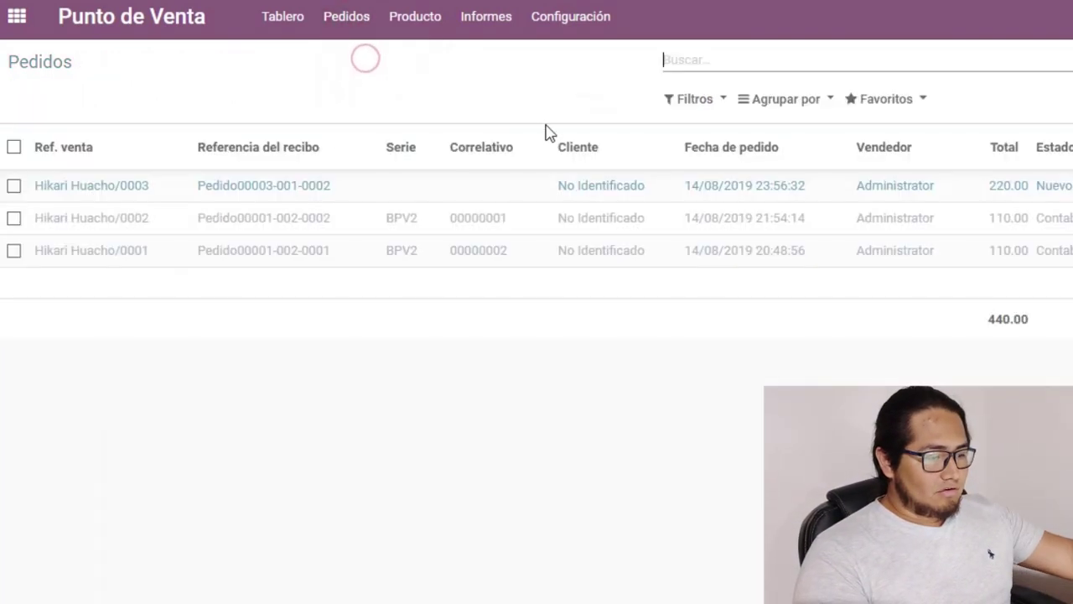
left_click(545, 183)
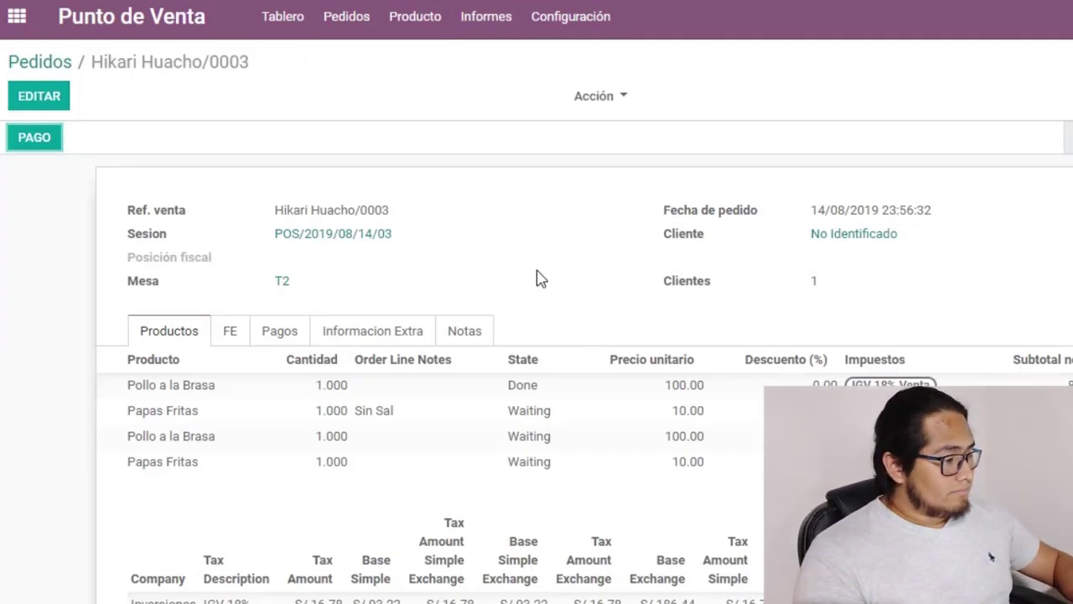
Switch to the point-of-sale session and add the note "Sin Sal" to table T2's second Papas Fritas line.
key("alt+Tab")
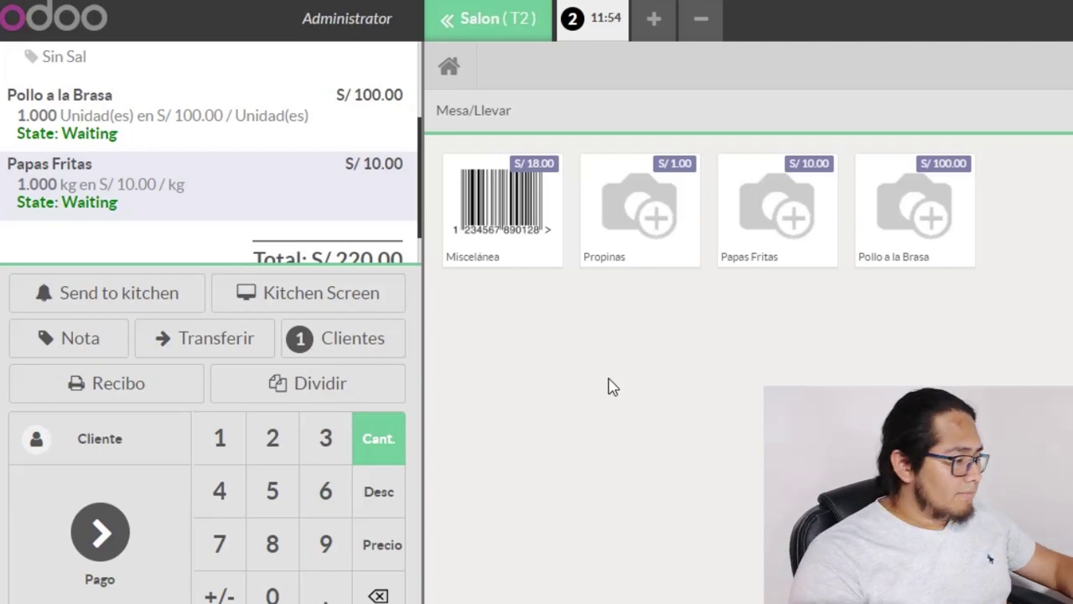
left_click(157, 179)
left_click(84, 346)
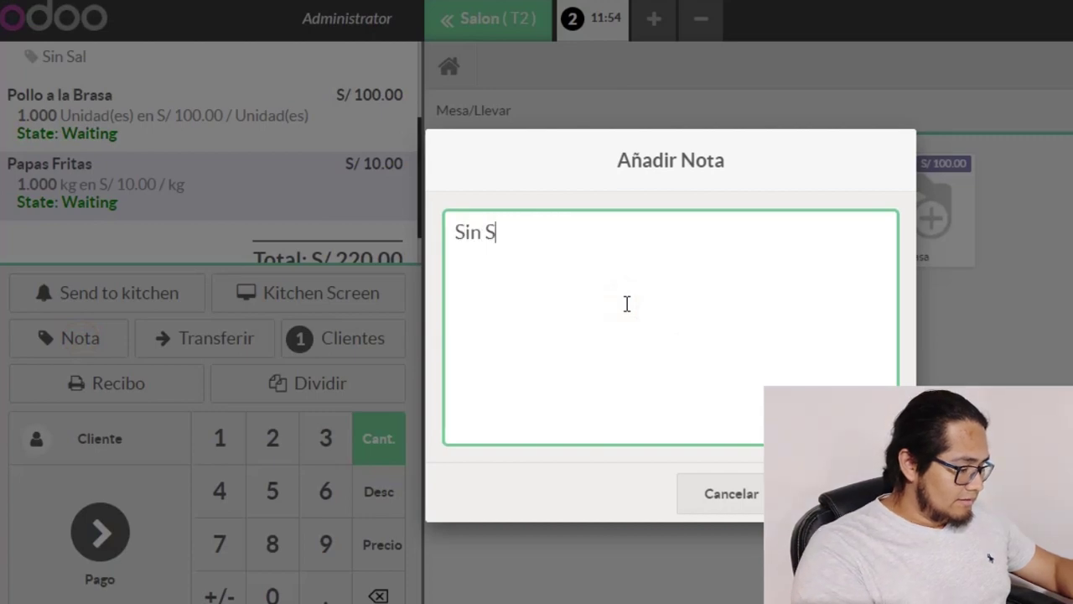
key("Return")
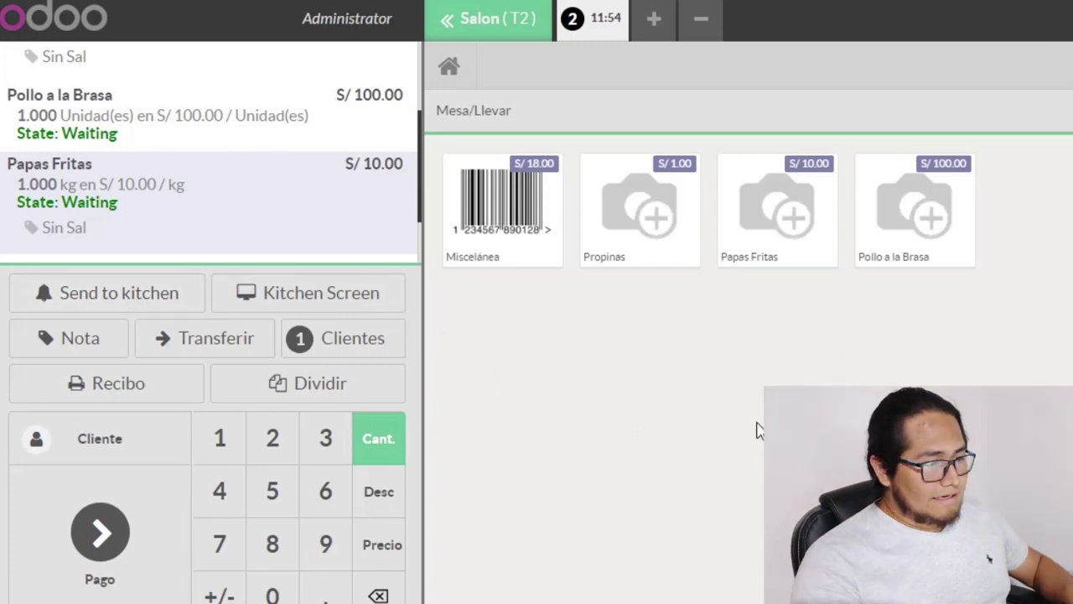
Switch to the kitchen screen and check the note of table T2's second Papas Fritas line in the Guarniciones category.
key("alt+Tab")
left_click(801, 71)
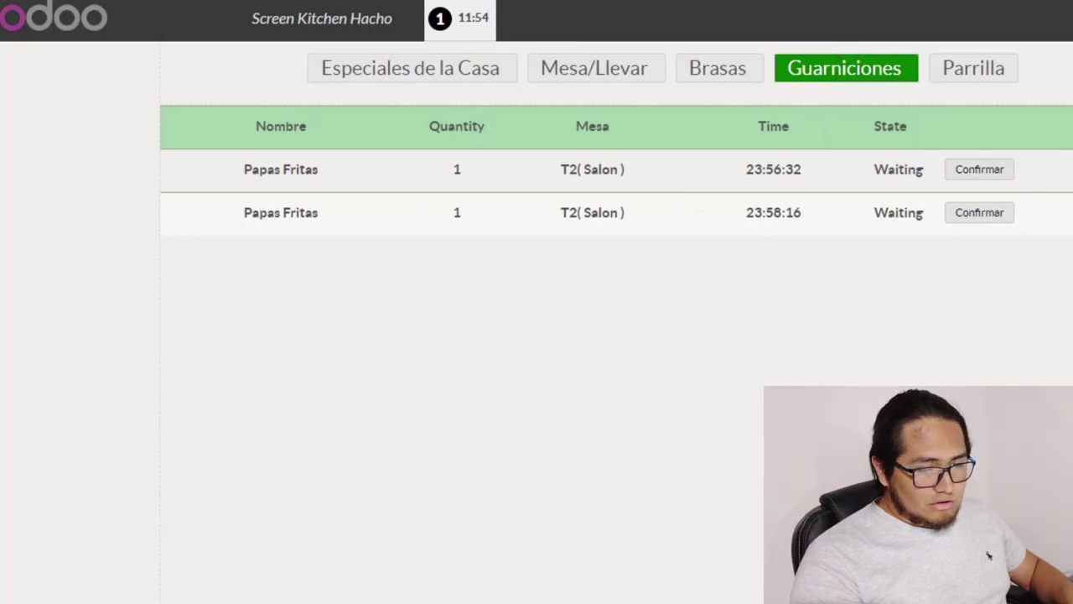
left_click(696, 213)
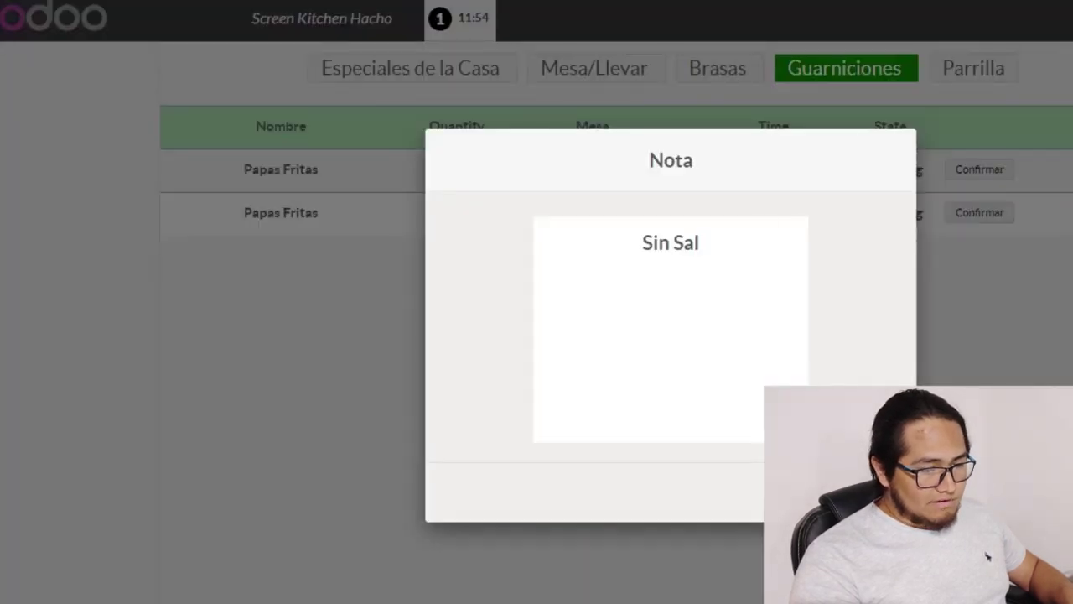
right_click(849, 243)
left_click(832, 241)
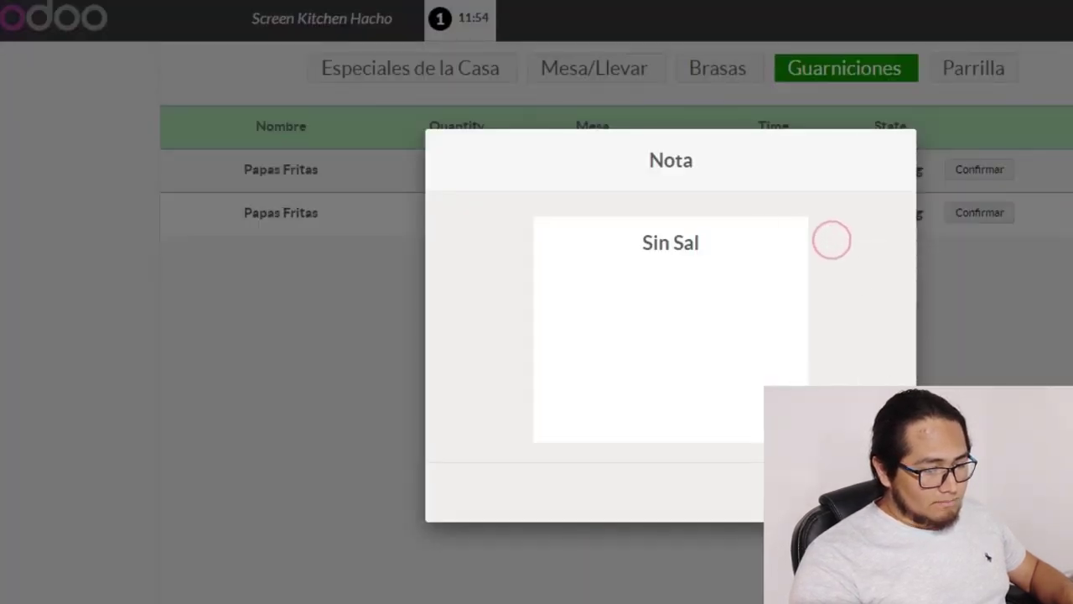
Send table T2's updated order to the kitchen and check the second Papas Fritas line's note on the kitchen screen and in the reopened Pedidos record.
key("alt+Tab")
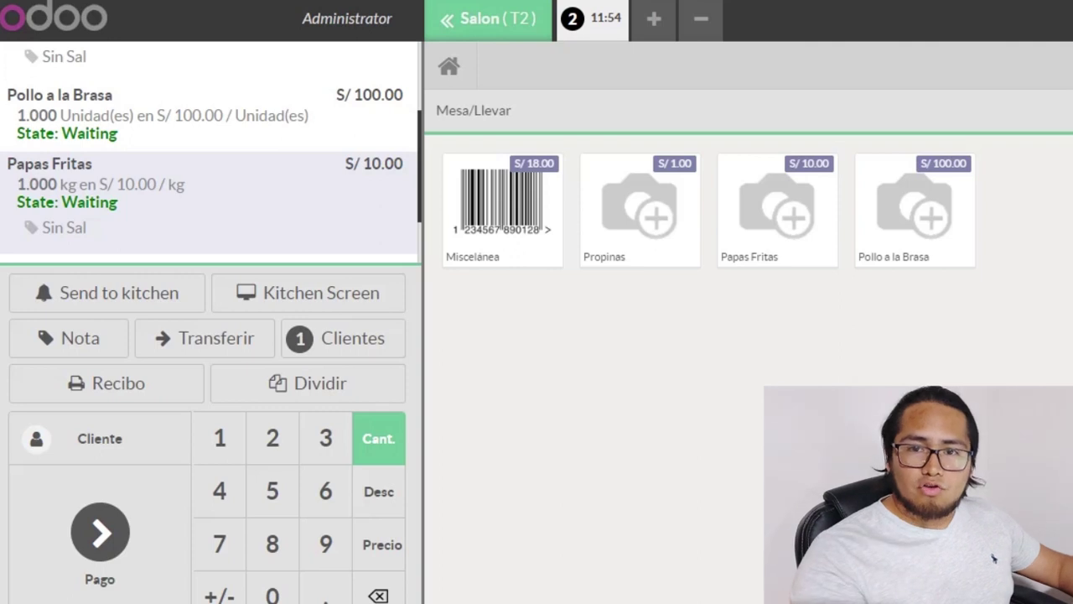
left_click(119, 301)
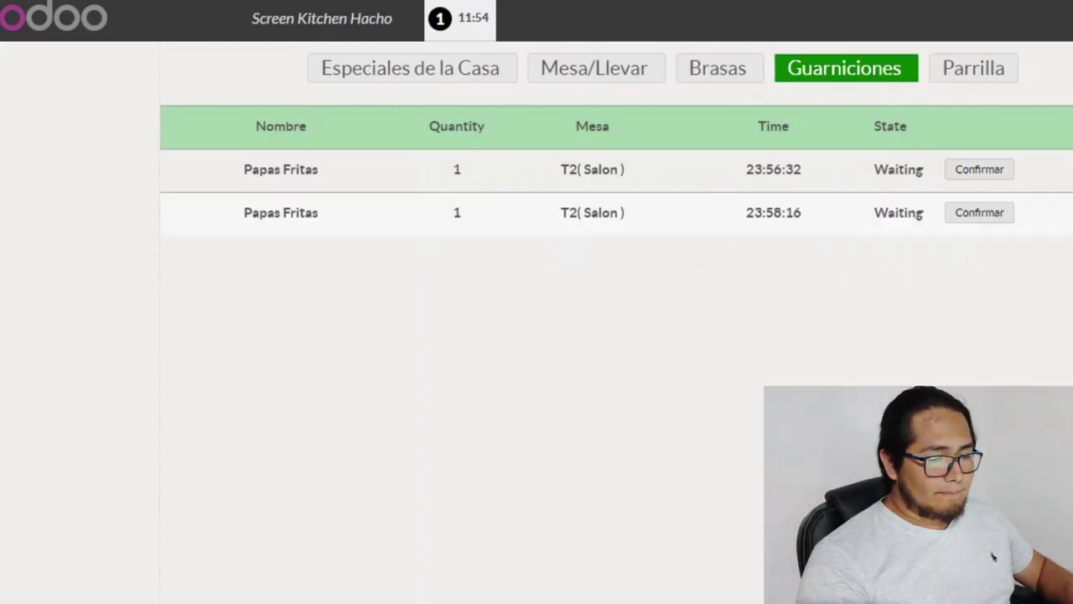
left_click(985, 237)
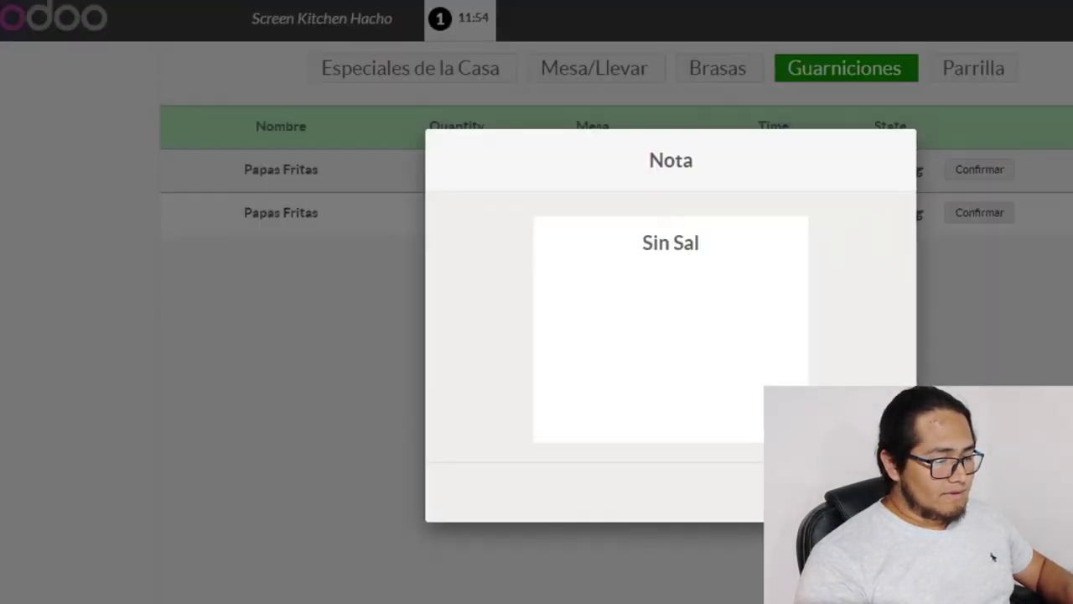
right_click(851, 242)
key("Escape")
key("Escape")
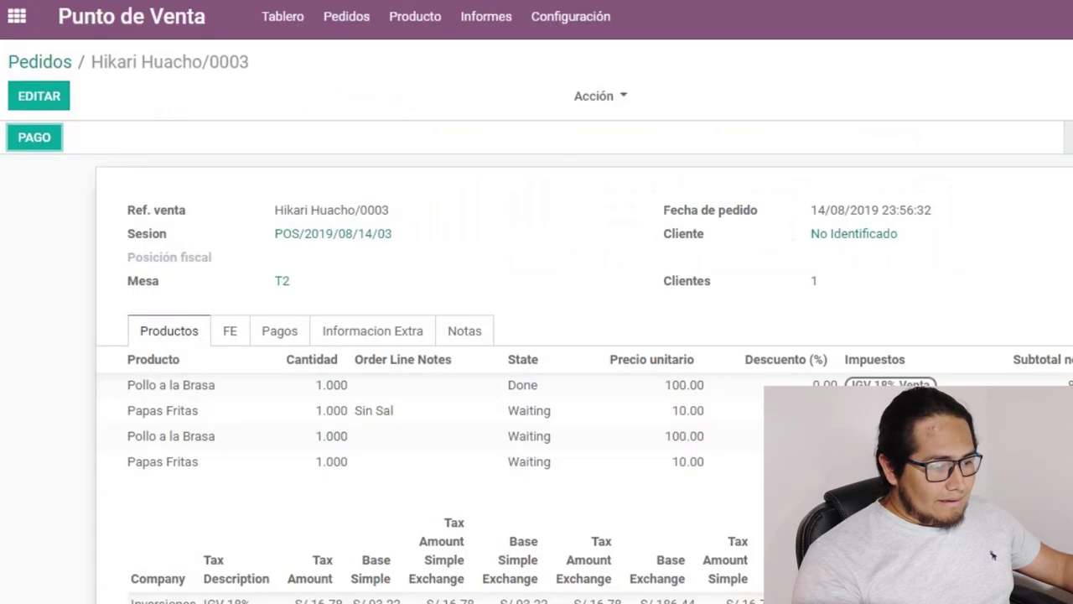
left_click(55, 64)
left_click(431, 182)
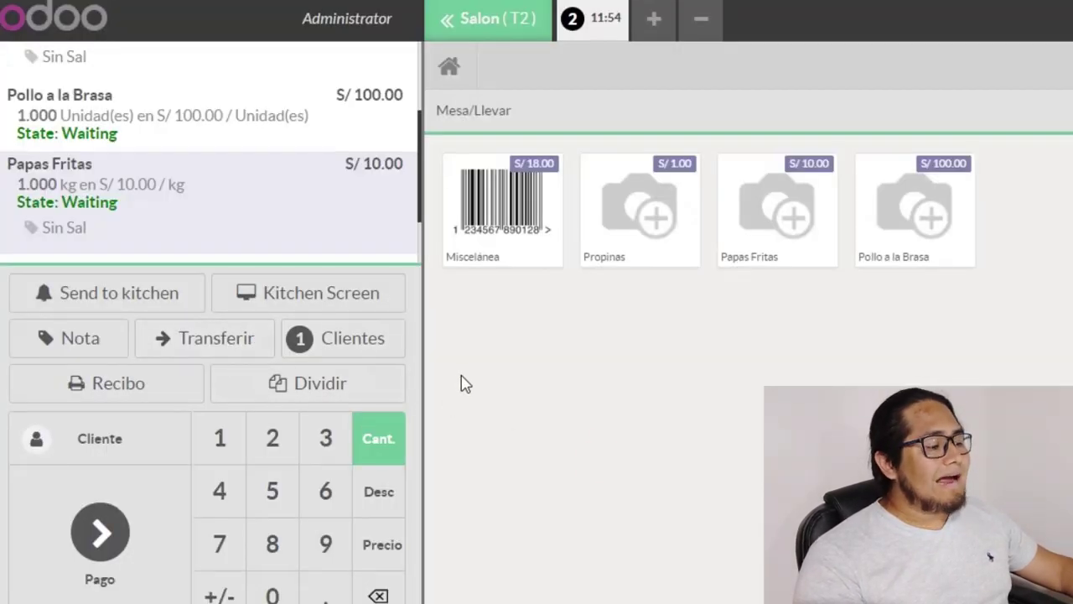
Transfer table T2's point-of-sale order to table T3 in the Salon and set its number of guests to 6.
left_click(200, 339)
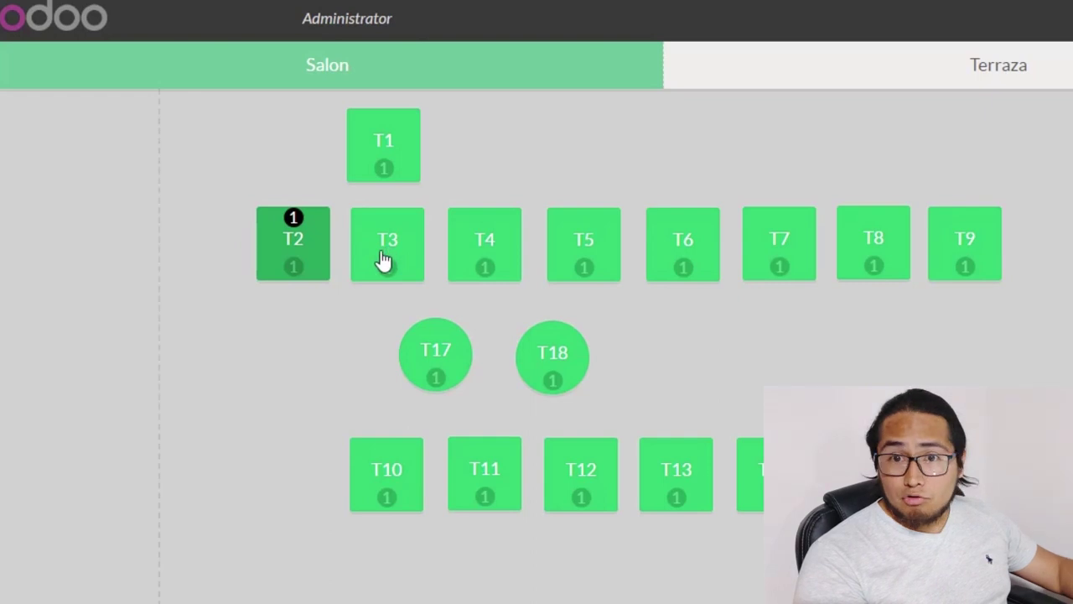
left_click(383, 262)
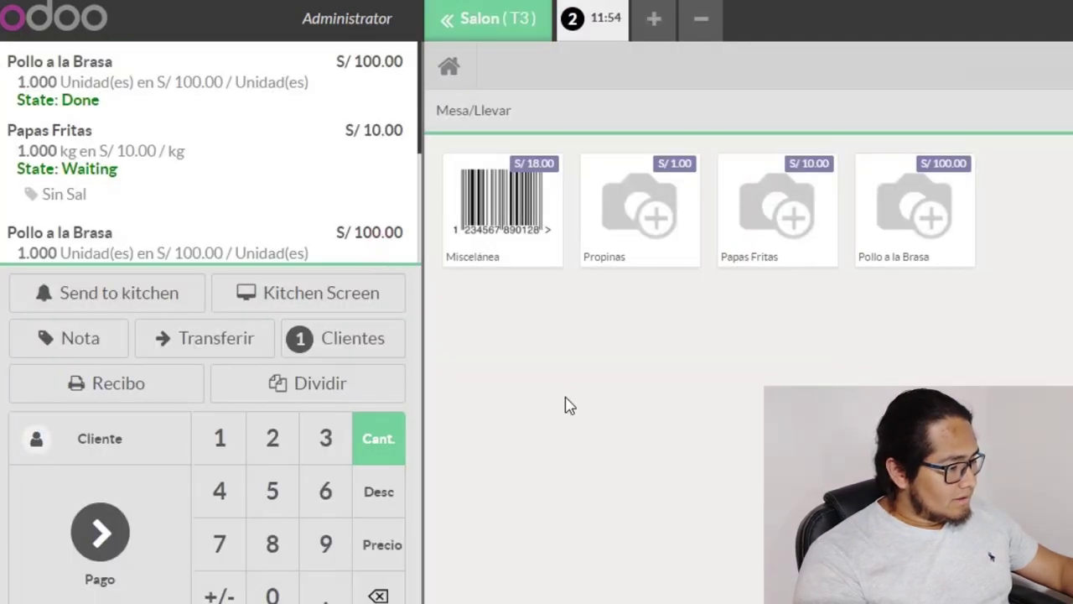
left_click(353, 349)
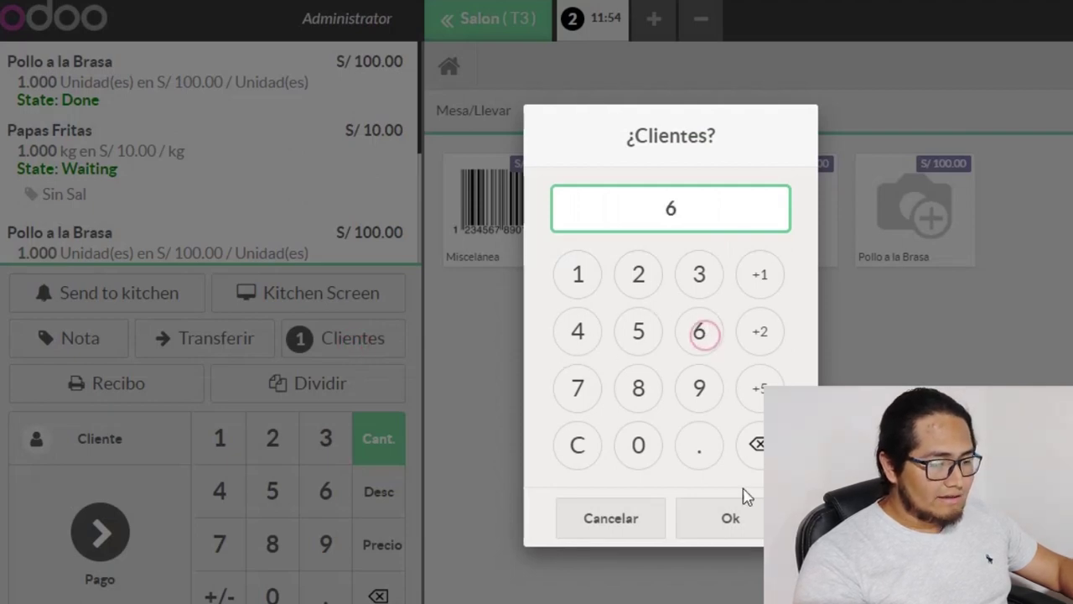
left_click(741, 517)
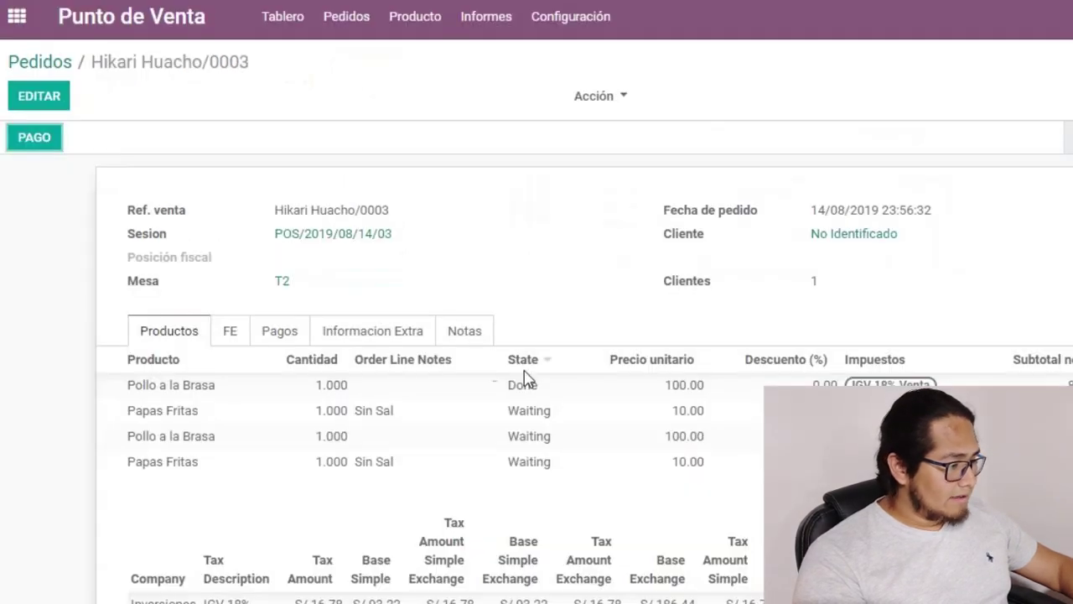
Reopen the newest order from the Pedidos list and check its Mesa and Clientes values.
left_click(53, 64)
left_click(303, 184)
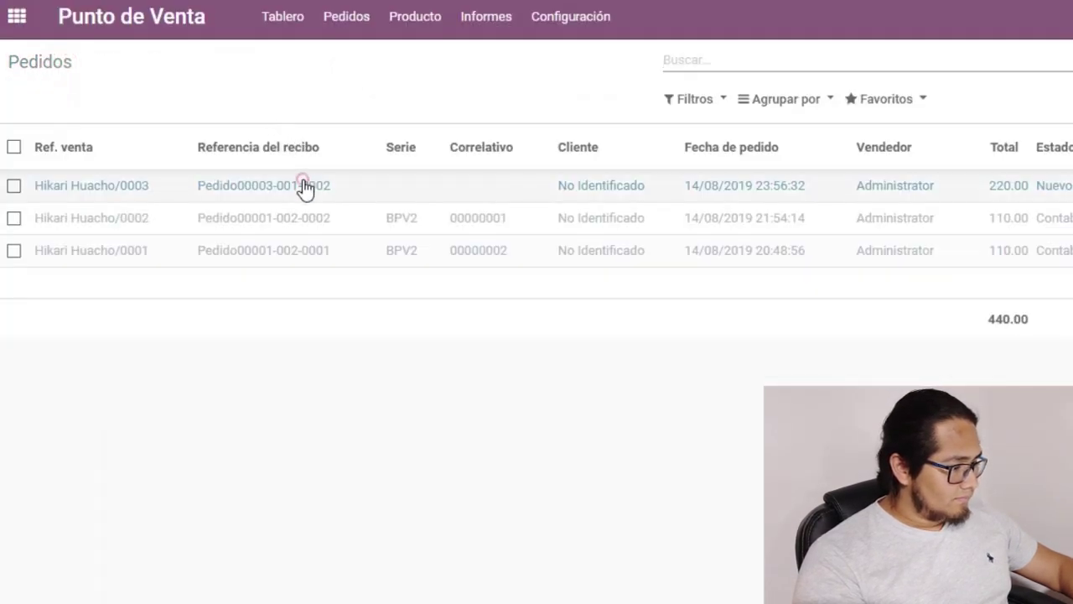
left_click_drag(256, 280, 688, 281)
left_click(256, 280)
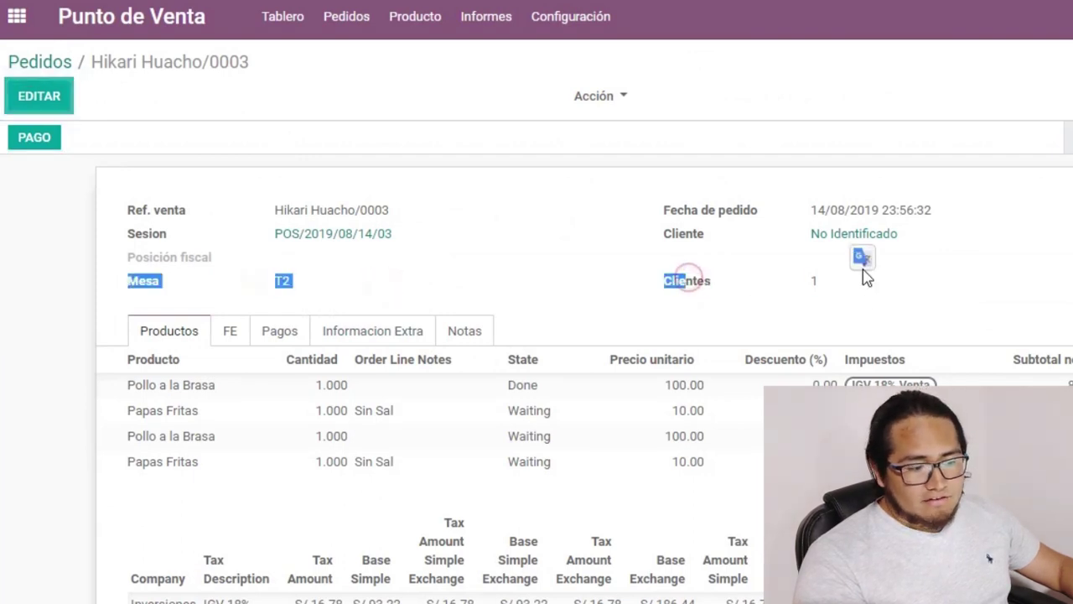
left_click(870, 305)
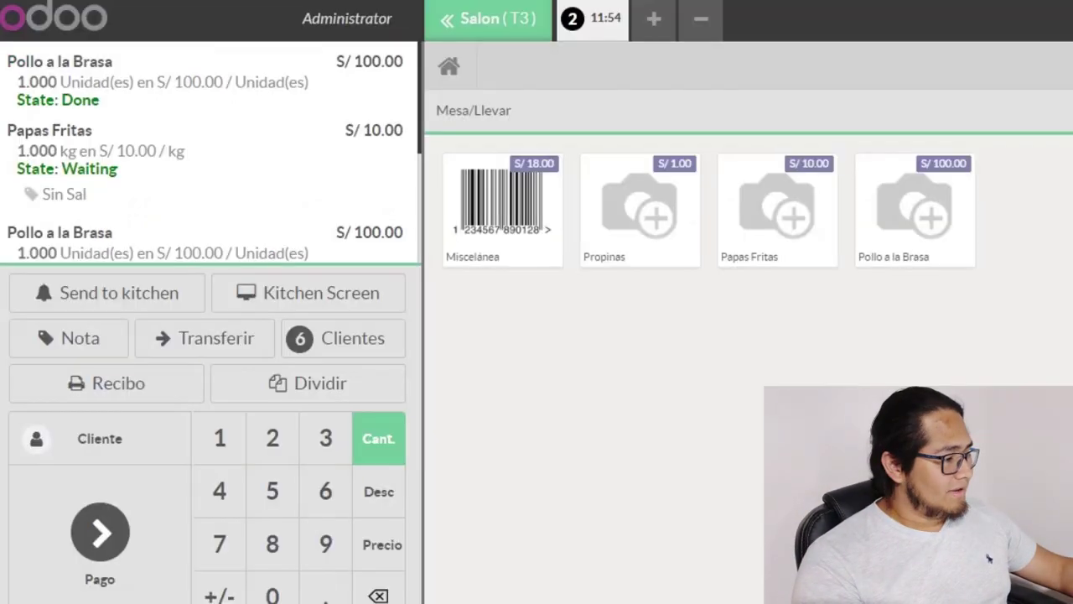
Send table T3's transferred order to the kitchen and check the Mesa and Clientes values in its reopened Pedidos record.
left_click(96, 299)
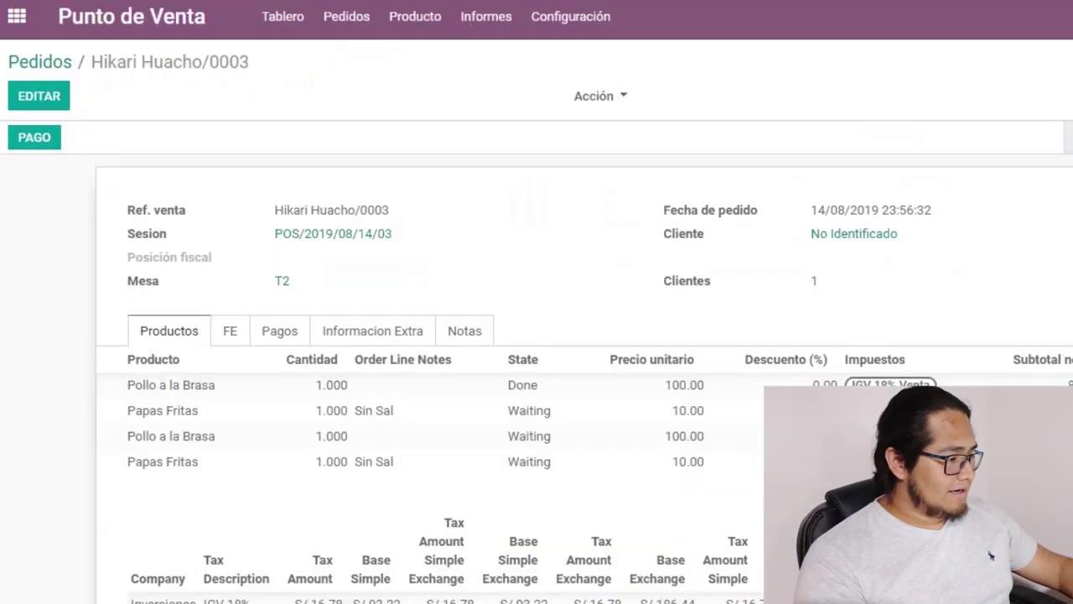
left_click(19, 65)
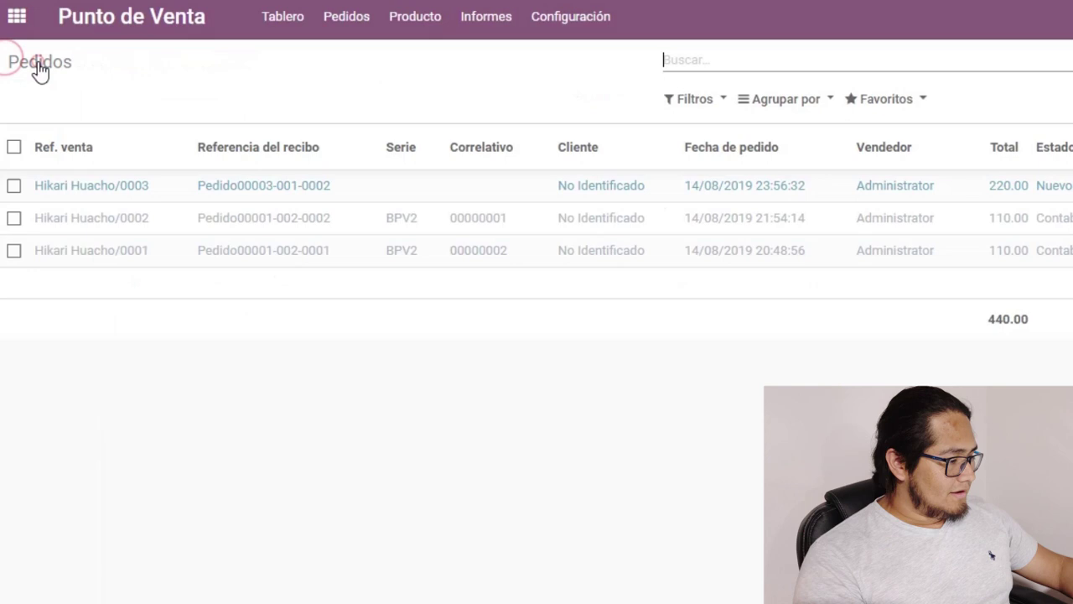
left_click(323, 181)
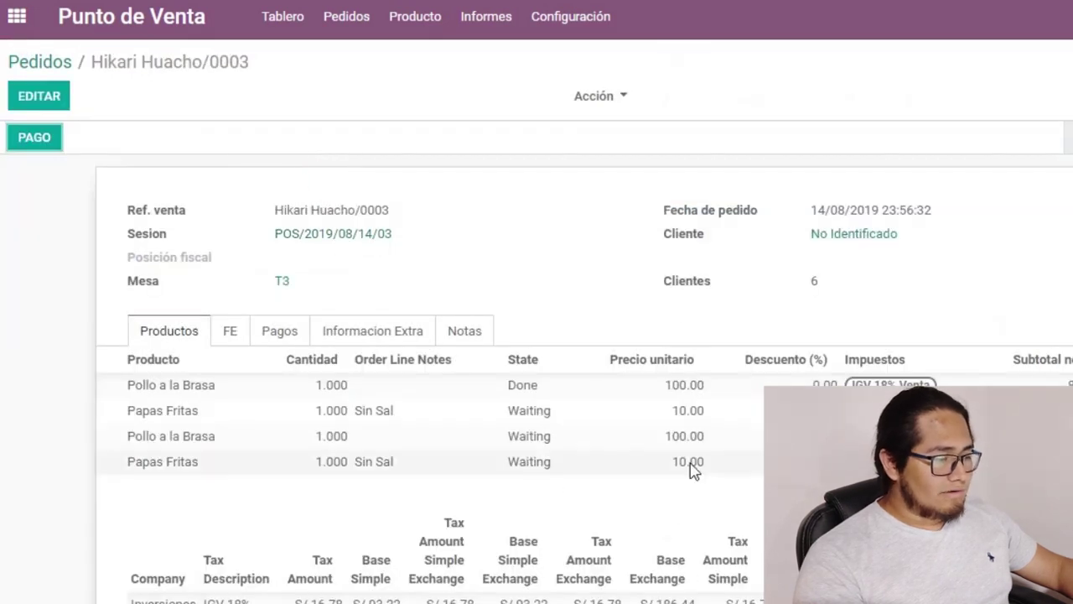
left_click_drag(340, 281, 225, 281)
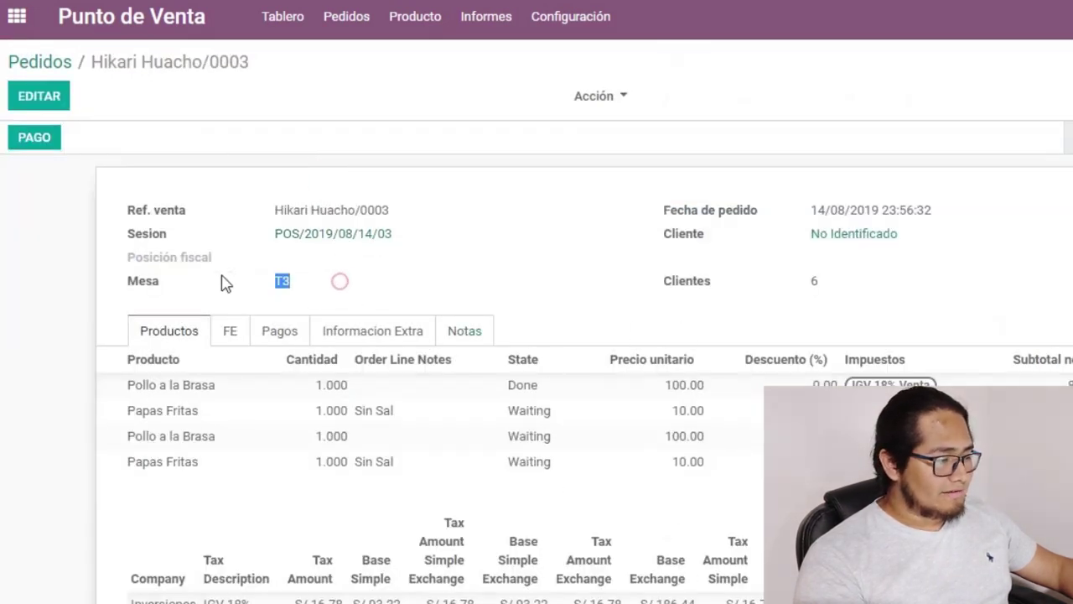
left_click(234, 285)
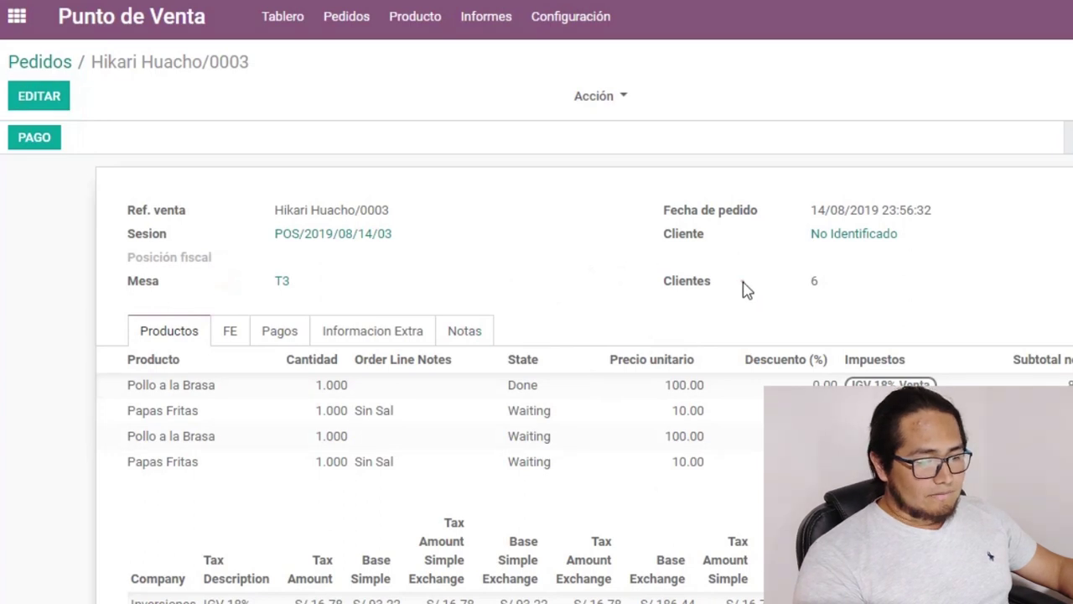
left_click_drag(742, 281, 820, 281)
left_click(842, 281)
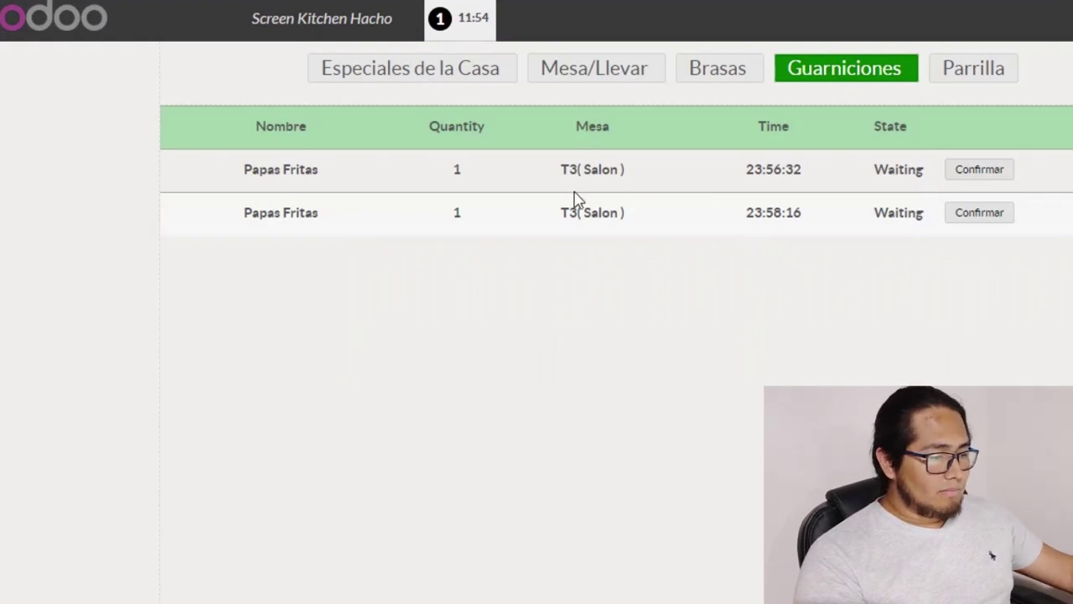
Check the table assigned to the dishes in the kitchen screen's Guarniciones and Brasas categories.
left_click(554, 169)
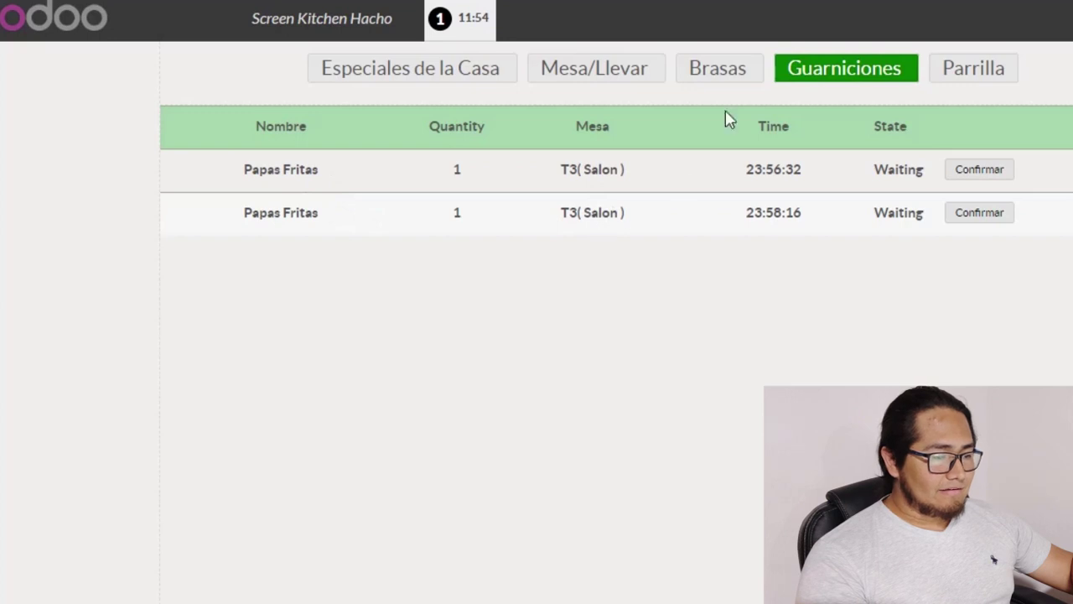
left_click(727, 84)
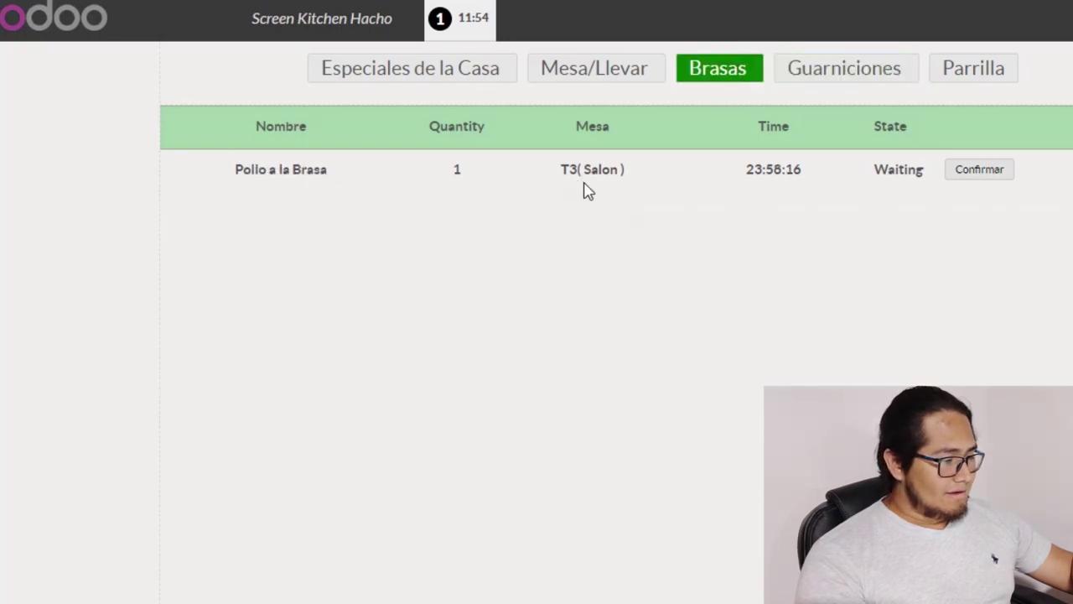
left_click(836, 80)
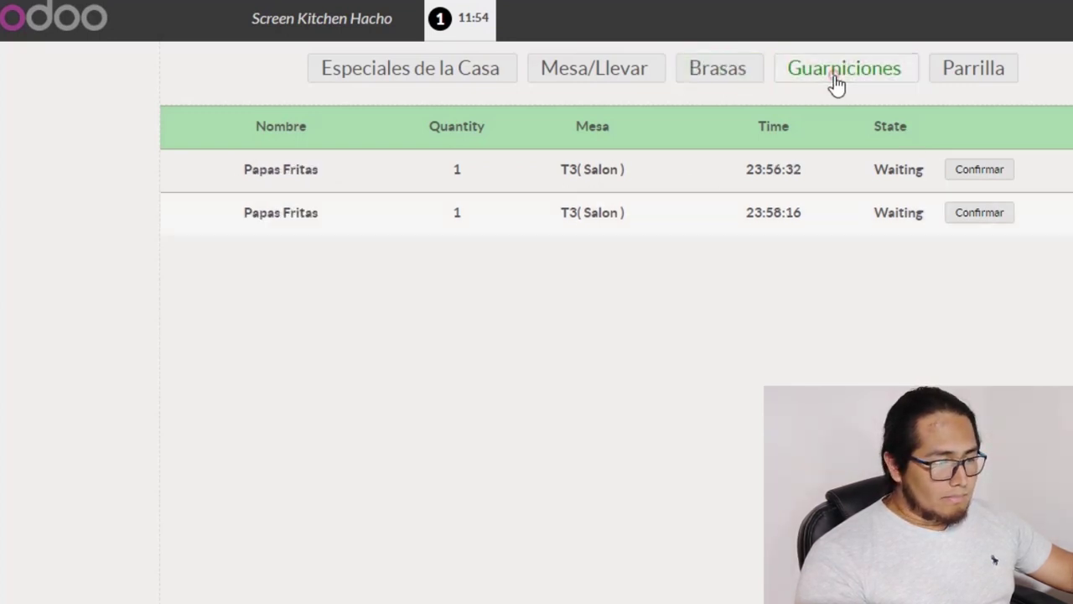
Confirm, complete and send out table T3's Pollo a la Brasa in the kitchen screen's Brasas category.
left_click(741, 74)
left_click(974, 174)
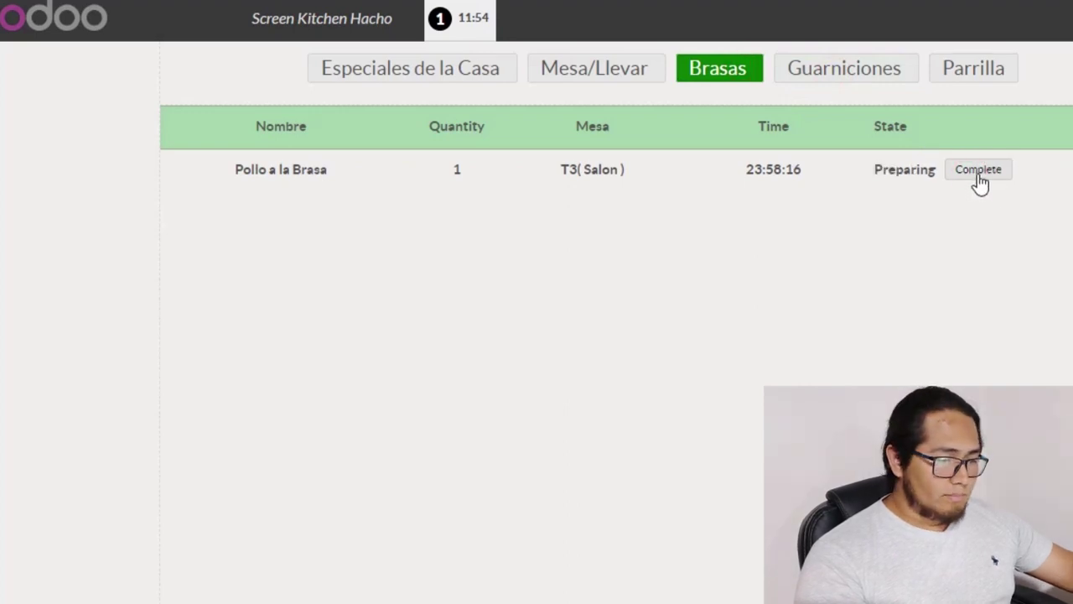
left_click(977, 175)
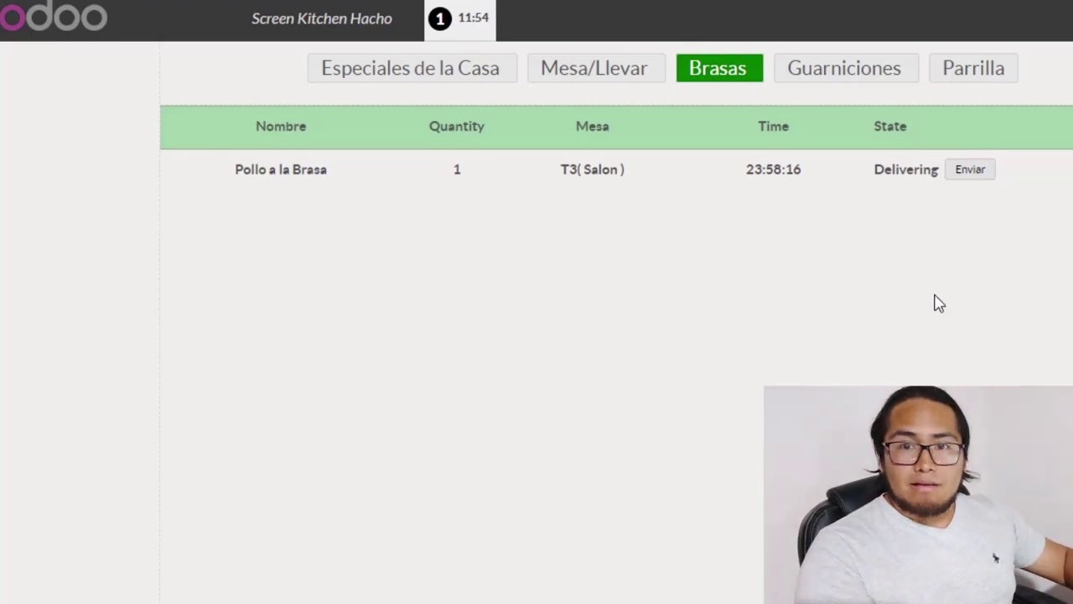
left_click(973, 173)
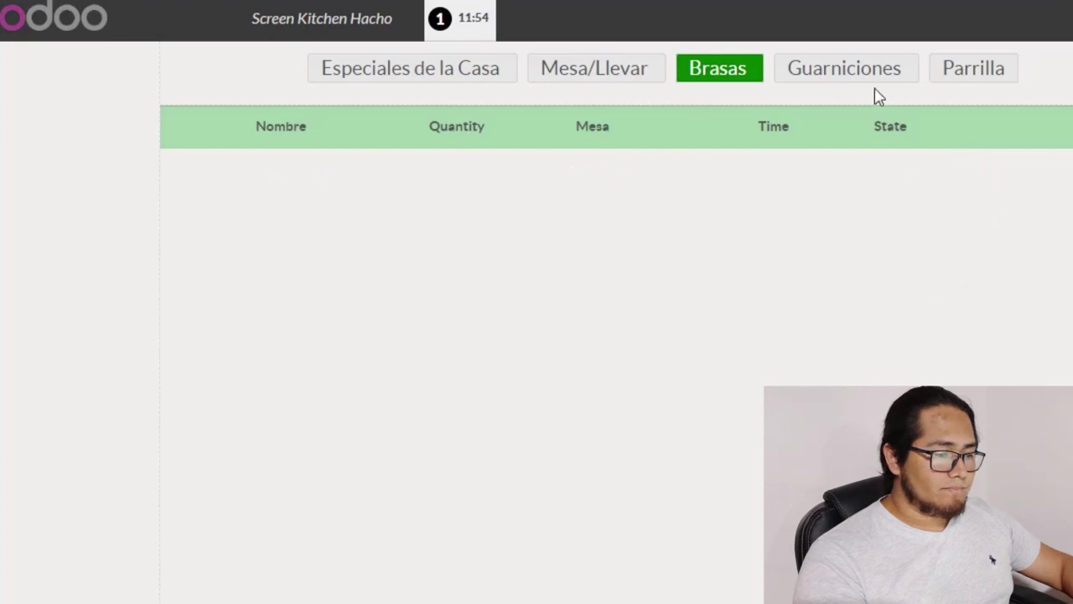
Confirm, complete and send out table T3's first Papas Fritas, timed 23:56:32, in the Guarniciones category.
left_click(852, 63)
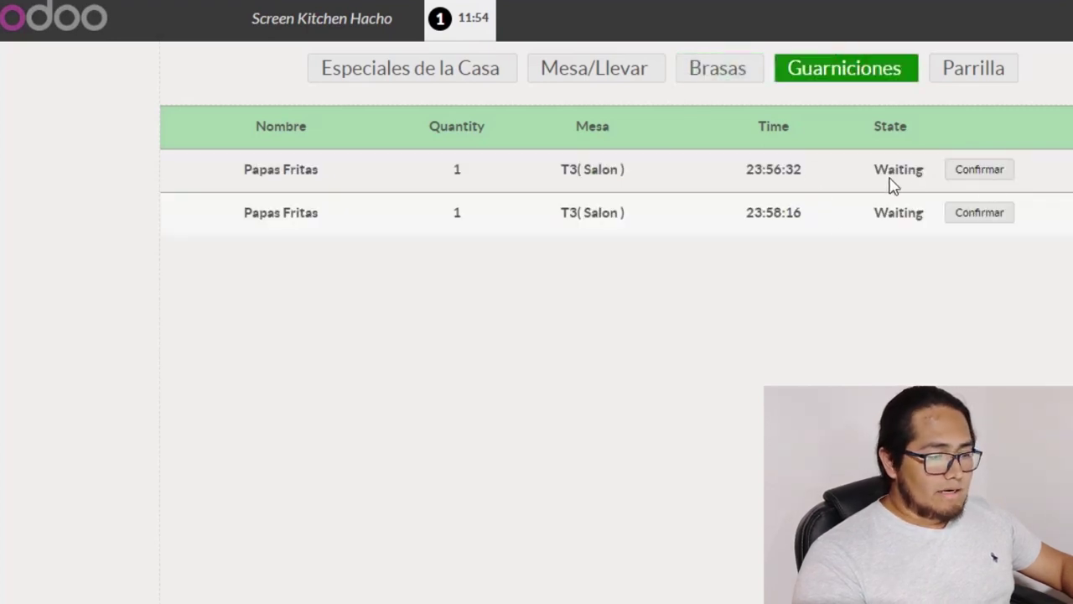
left_click(973, 186)
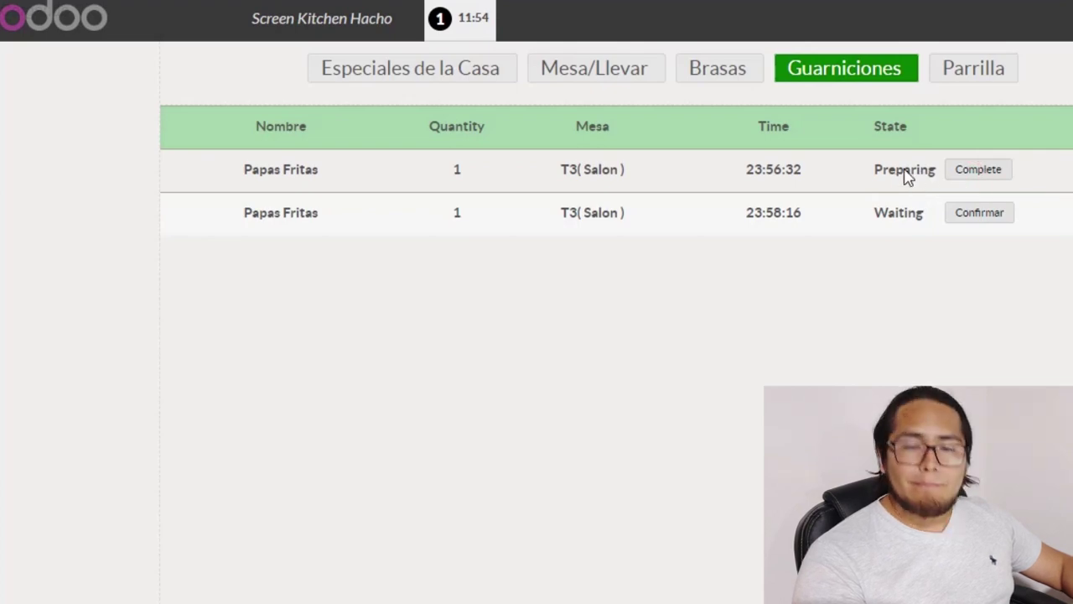
left_click(971, 184)
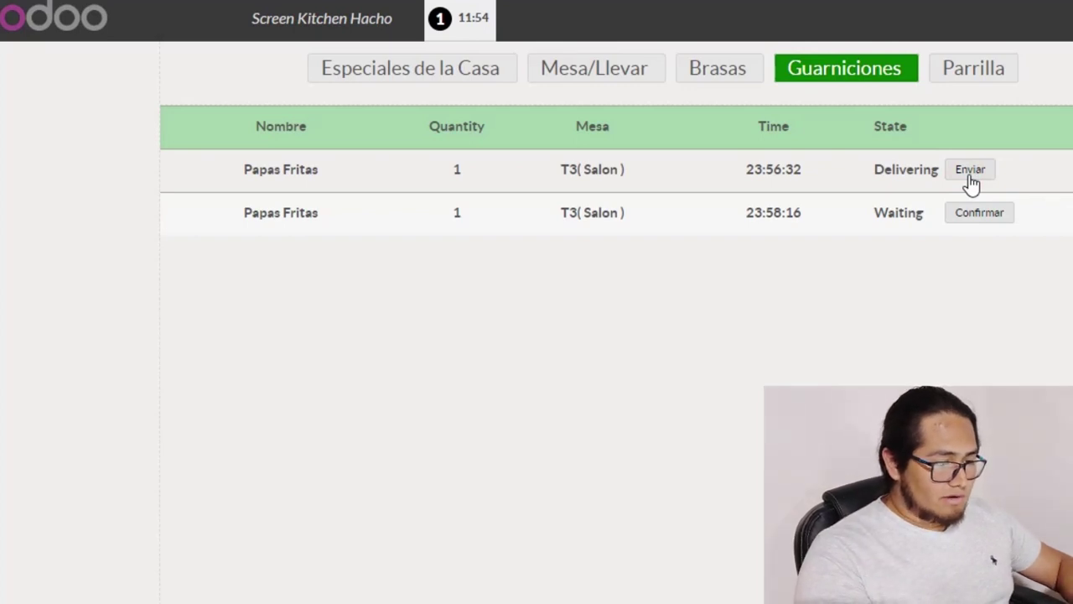
left_click(971, 185)
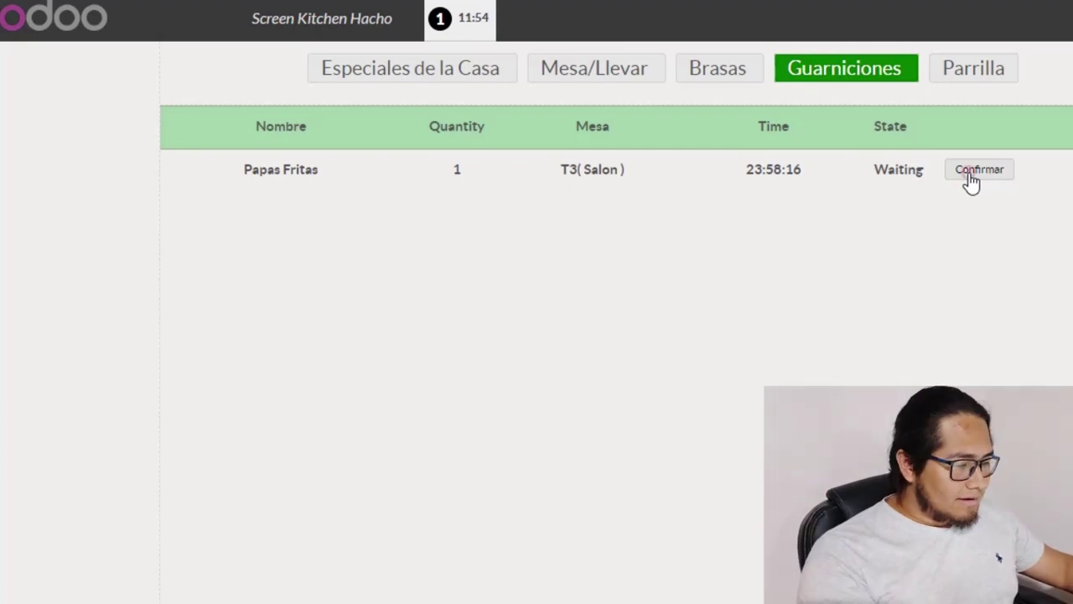
Confirm, complete and send out table T3's remaining Papas Fritas, timed 23:58:16, in the Guarniciones category.
left_click(971, 179)
left_click(979, 175)
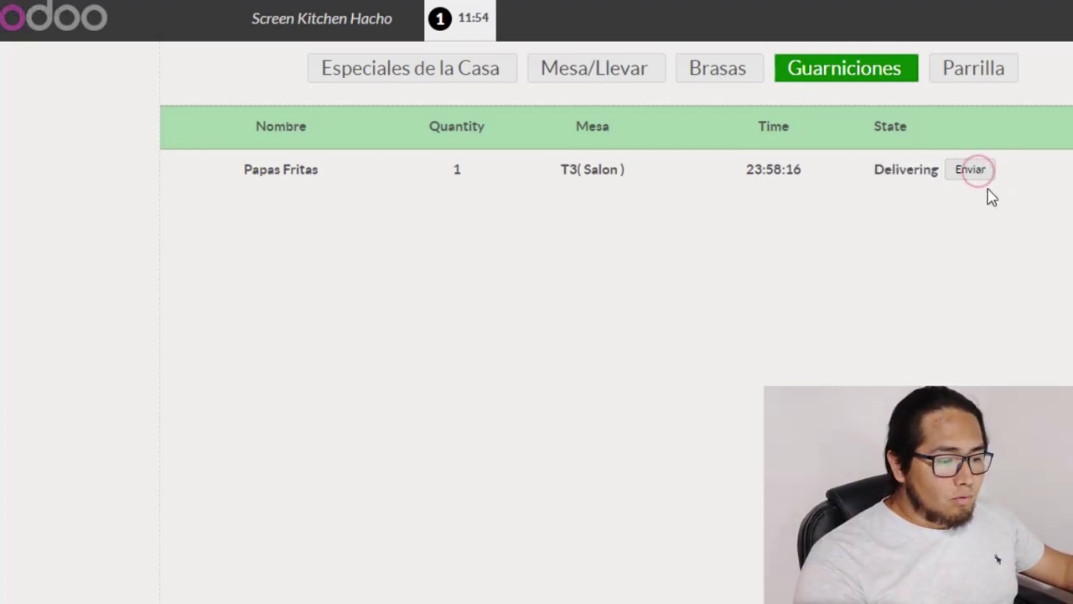
left_click(976, 174)
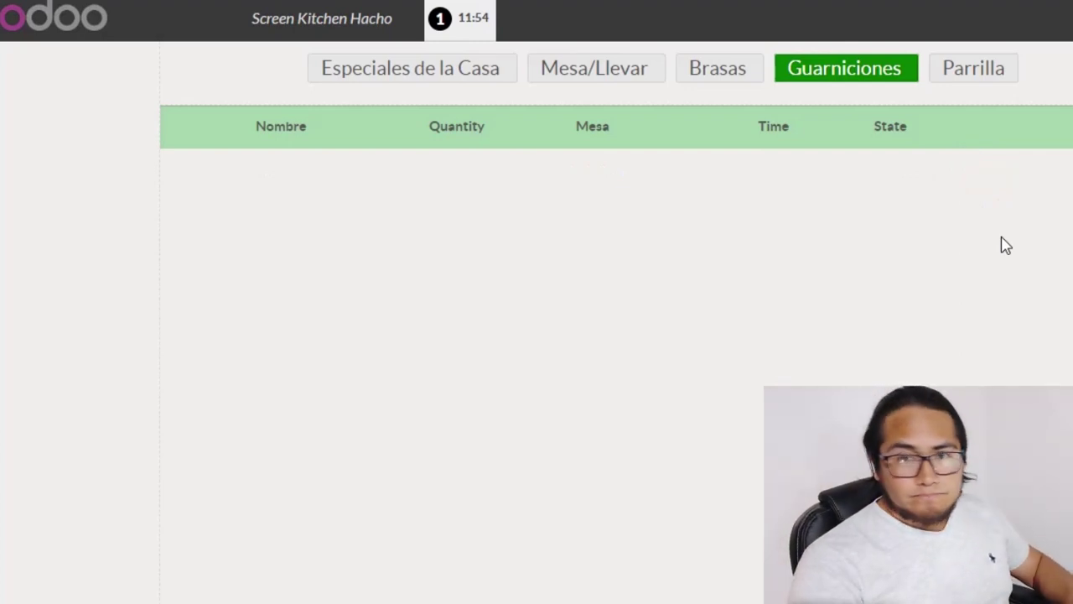
Switch to the point-of-sale session and examine the line states in table T3's order.
key("alt+Tab")
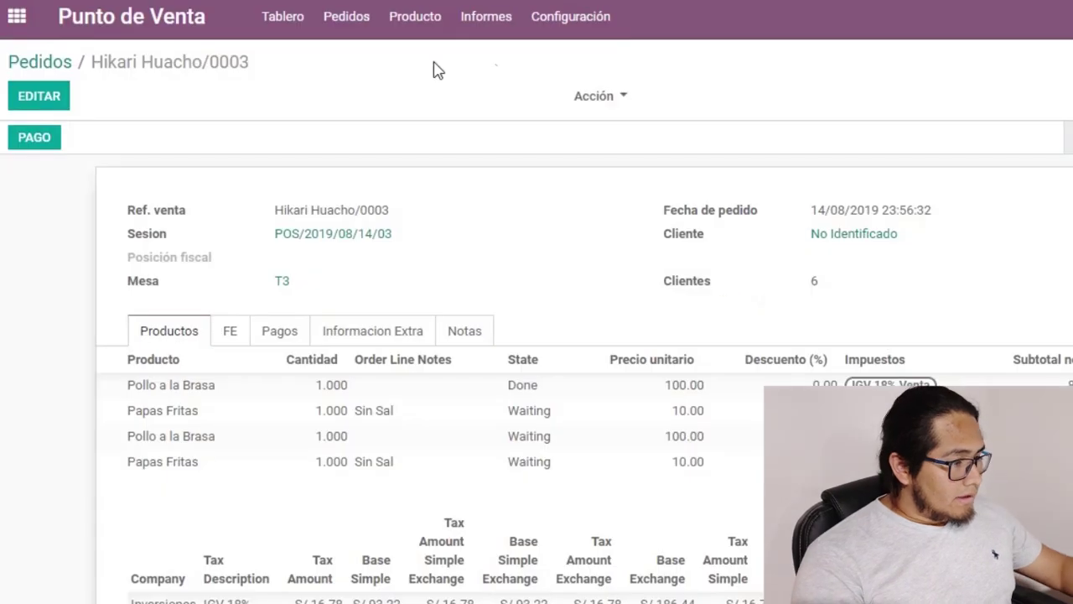
key("alt+Tab")
left_click(638, 399)
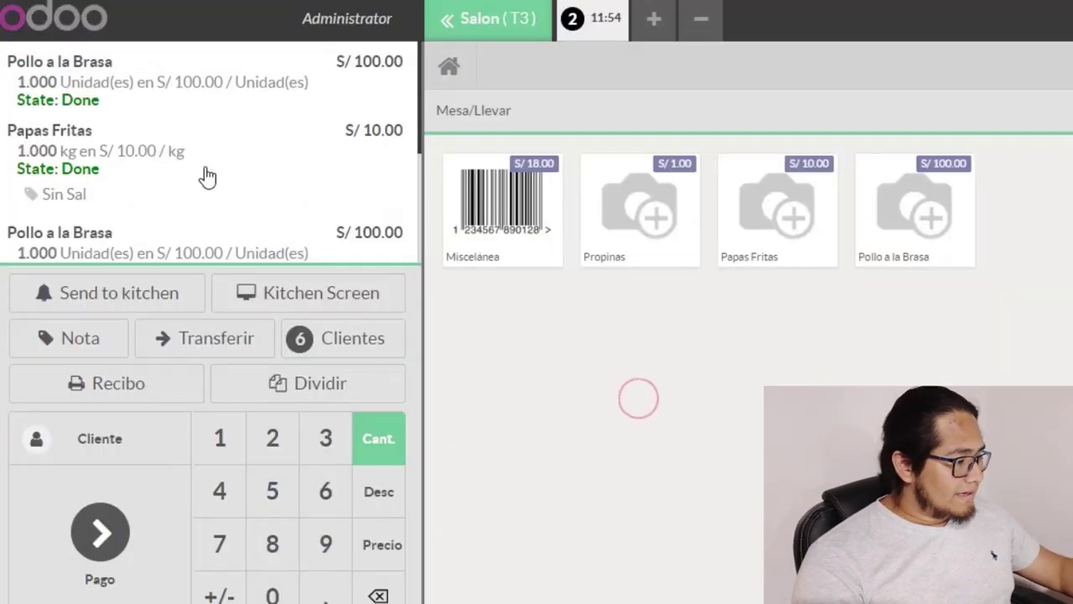
Review table T3's order lines and display its printable bill to check the listed items.
scroll(208, 178, "down", 3)
scroll(208, 178, "up", 3)
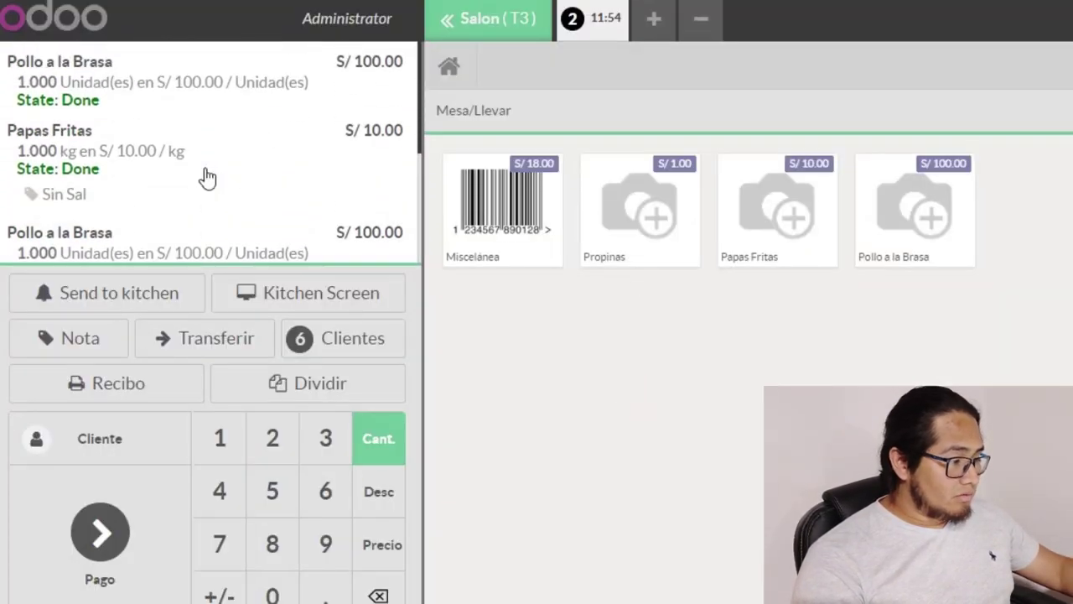
scroll(286, 259, "down", 3)
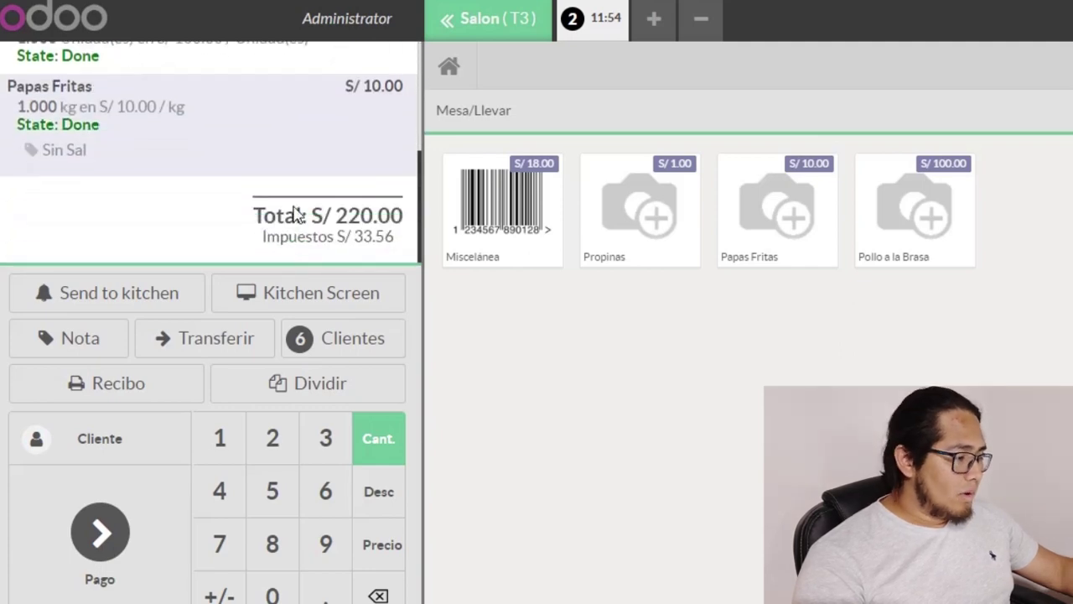
left_click(119, 383)
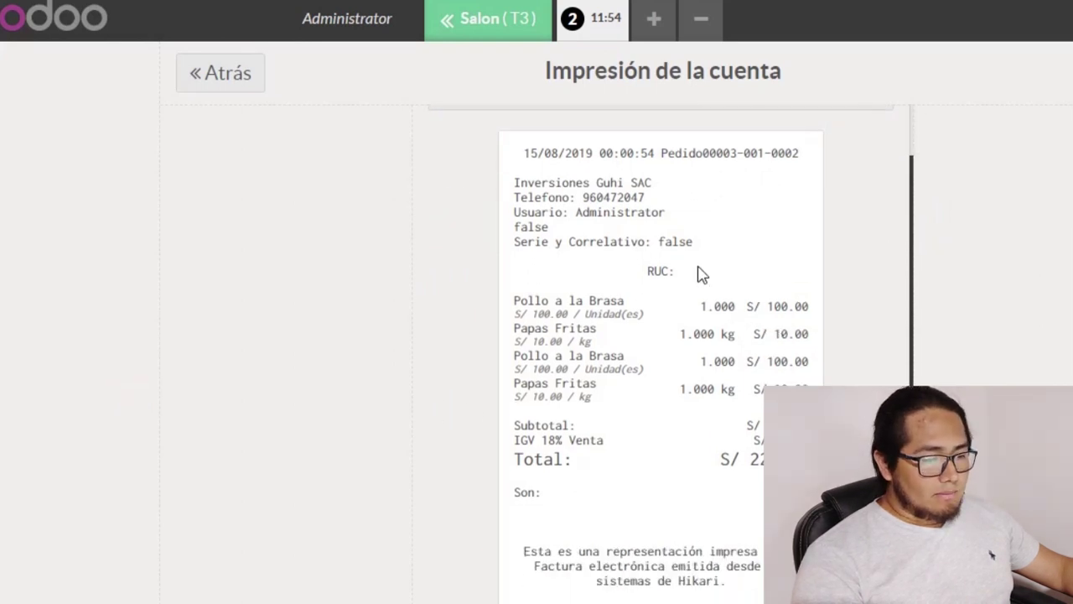
scroll(724, 360, "up", 1)
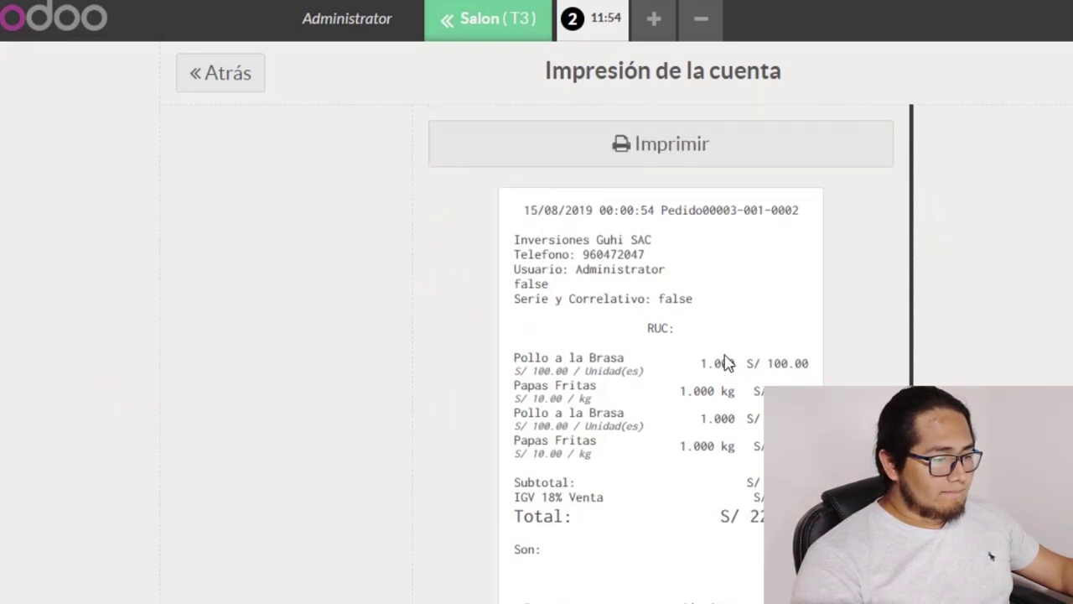
scroll(723, 360, "down", 1)
scroll(724, 360, "up", 1)
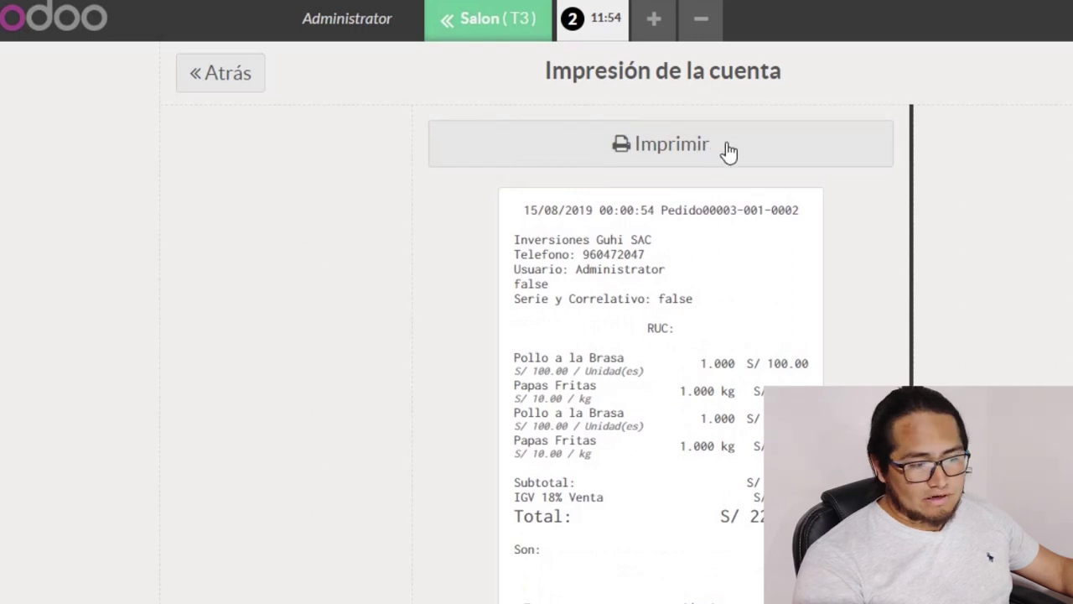
Open the print preview of table T3's bill, cancel printing and return to the order.
left_click(795, 158)
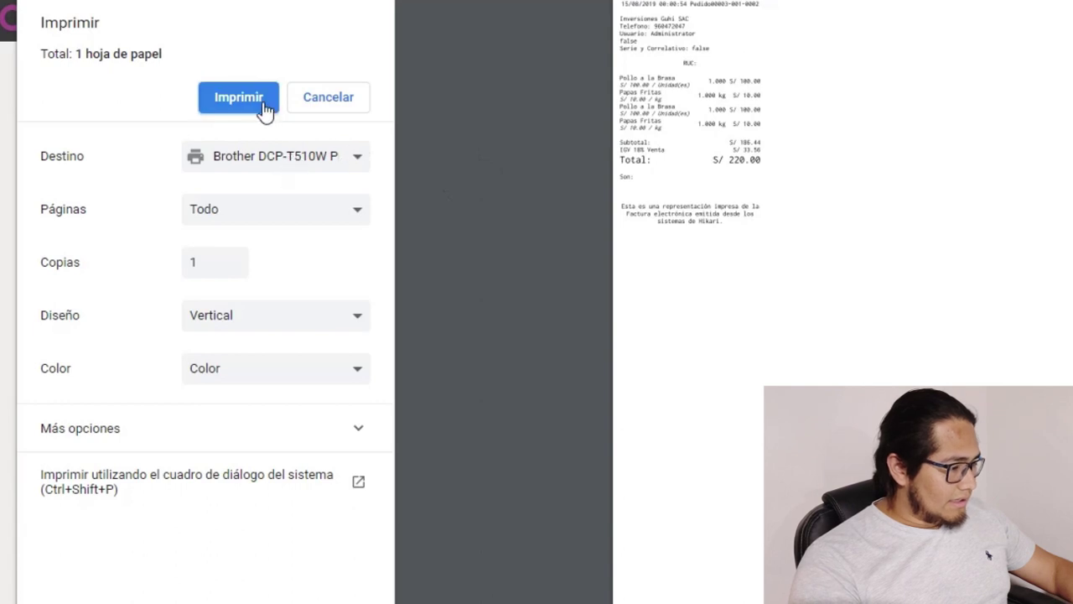
left_click(330, 102)
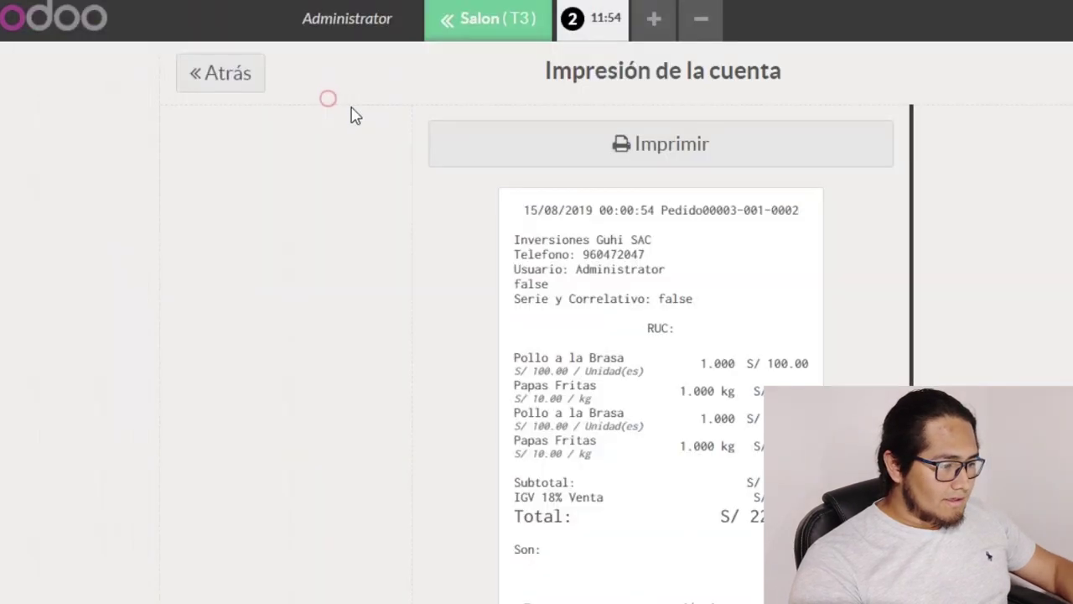
scroll(663, 353, "down", 2)
scroll(662, 352, "up", 2)
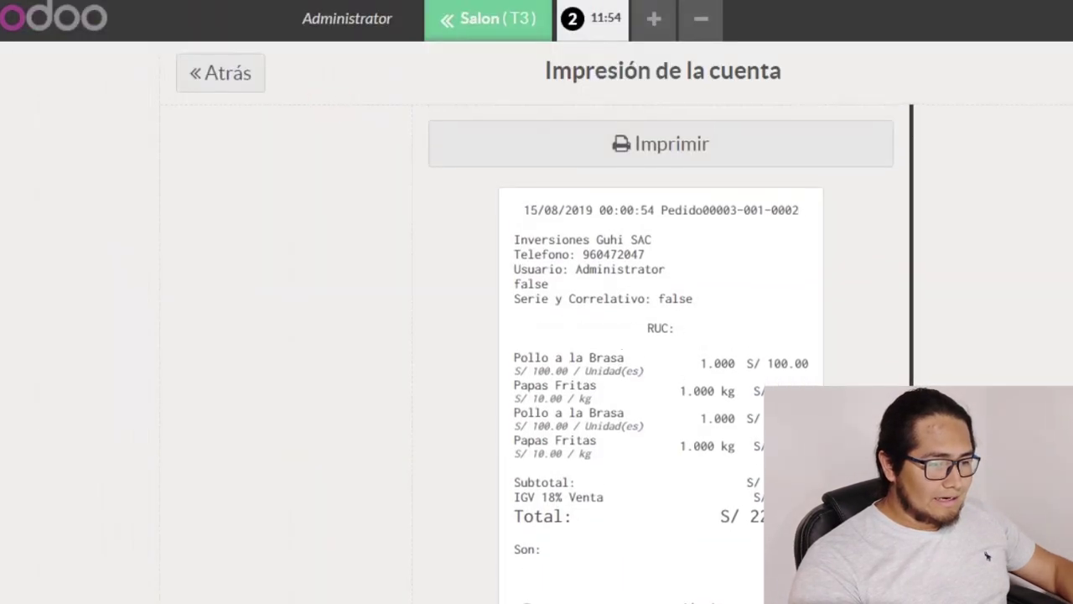
left_click(221, 72)
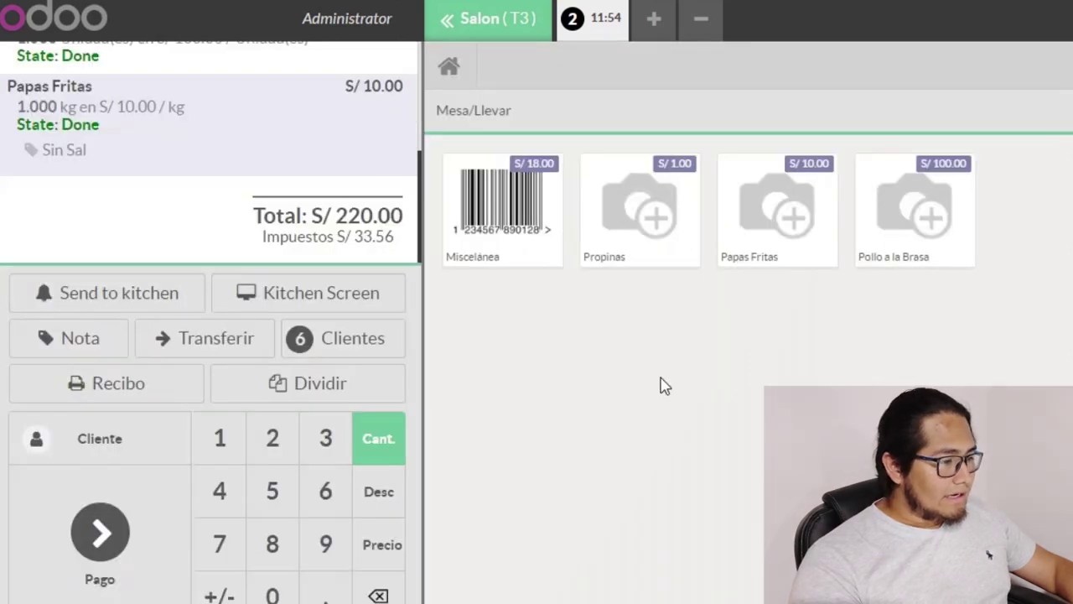
Switch to the Punto de Venta back end, refresh the order list and open table T3's order.
left_click(909, 25)
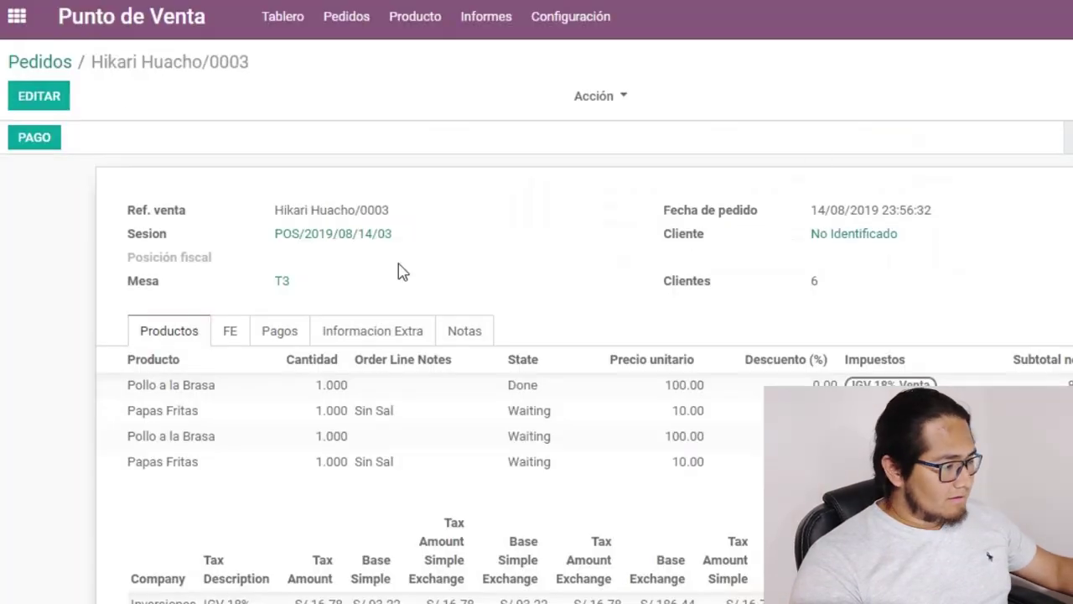
left_click(37, 65)
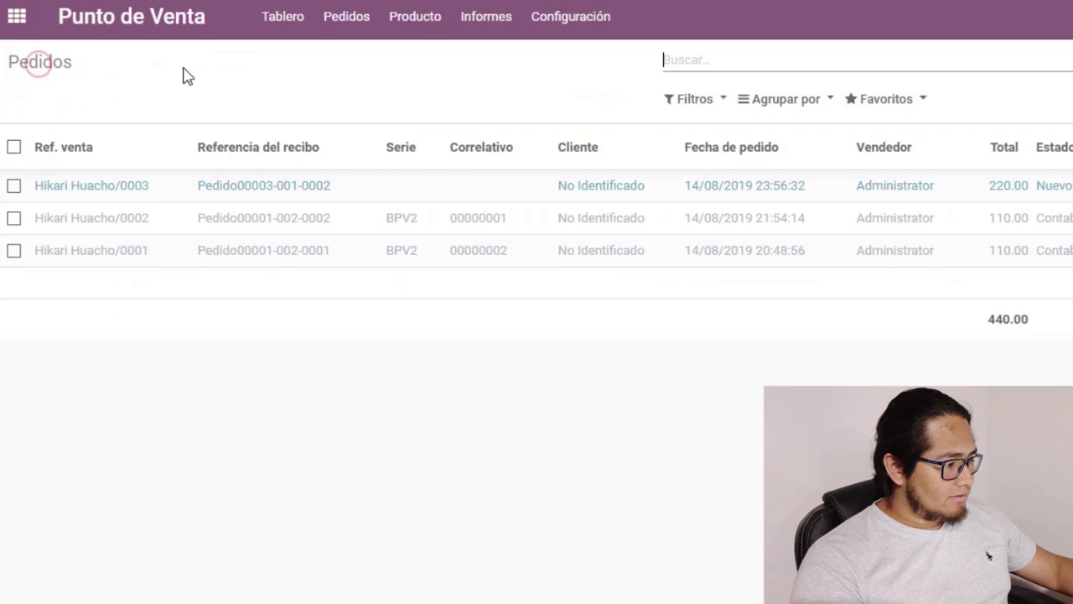
left_click(265, 183)
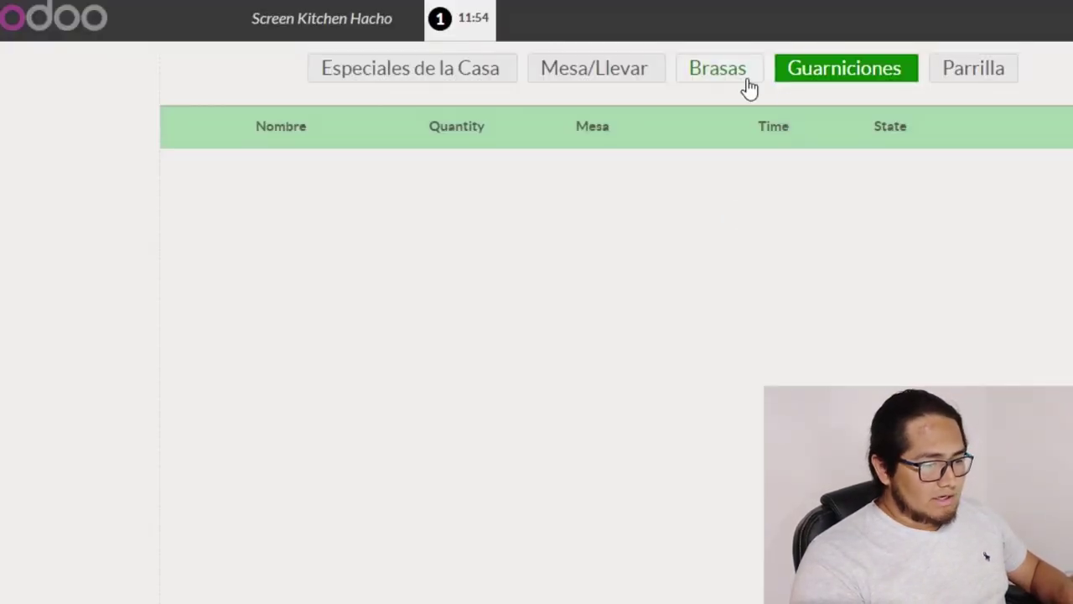
Check the Brasas and Guarniciones categories of the cook's kitchen screen for pending dishes.
left_click(743, 84)
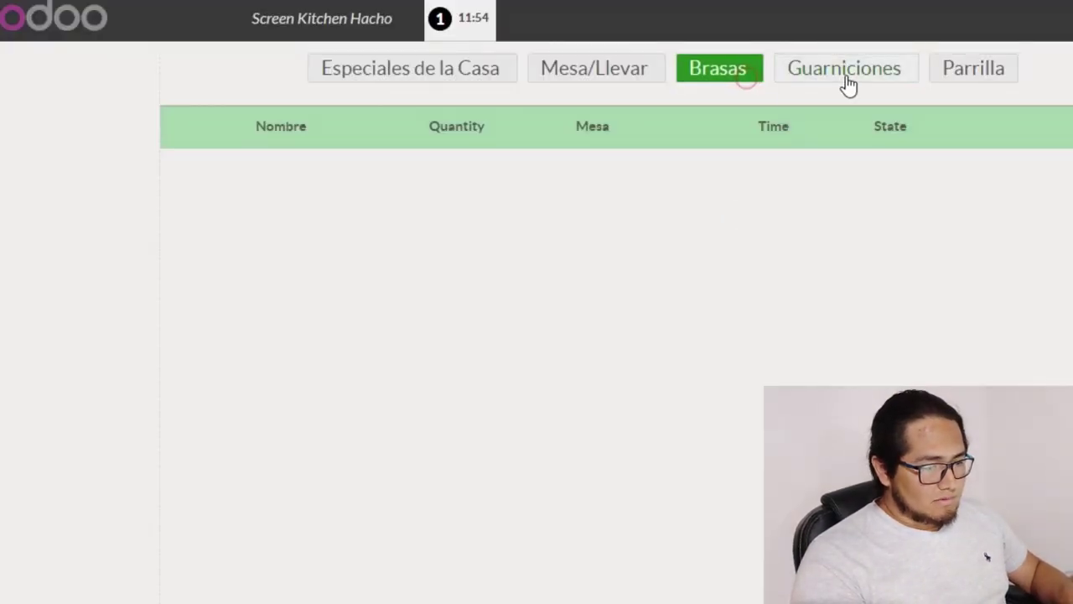
left_click(845, 76)
left_click(755, 80)
left_click(834, 79)
left_click(837, 82)
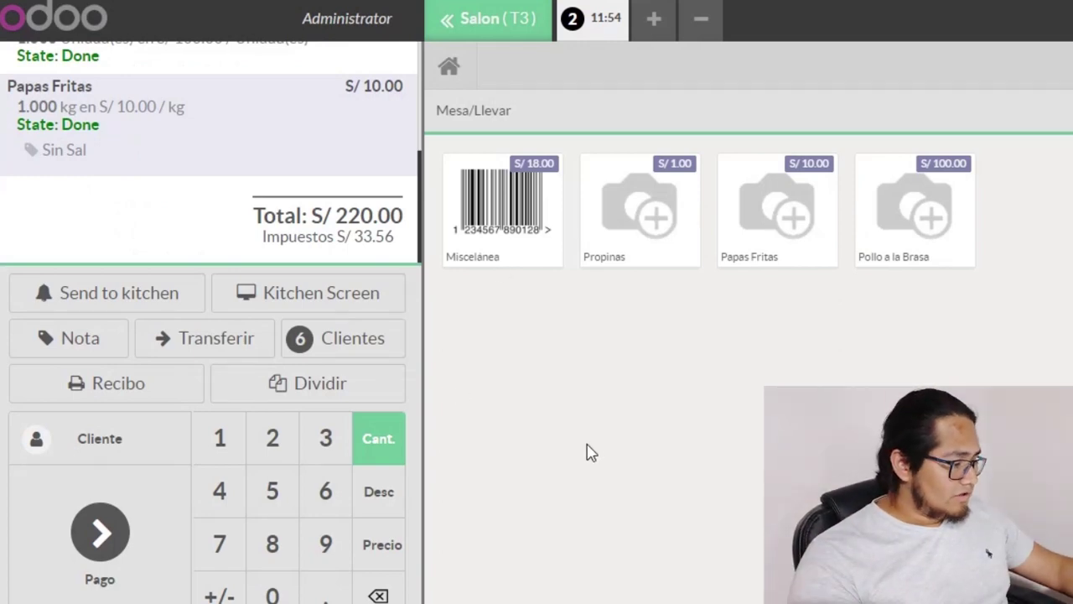
Pay table T3's order with 220.00 by Visa (PEN) and validate the payment.
left_click(118, 543)
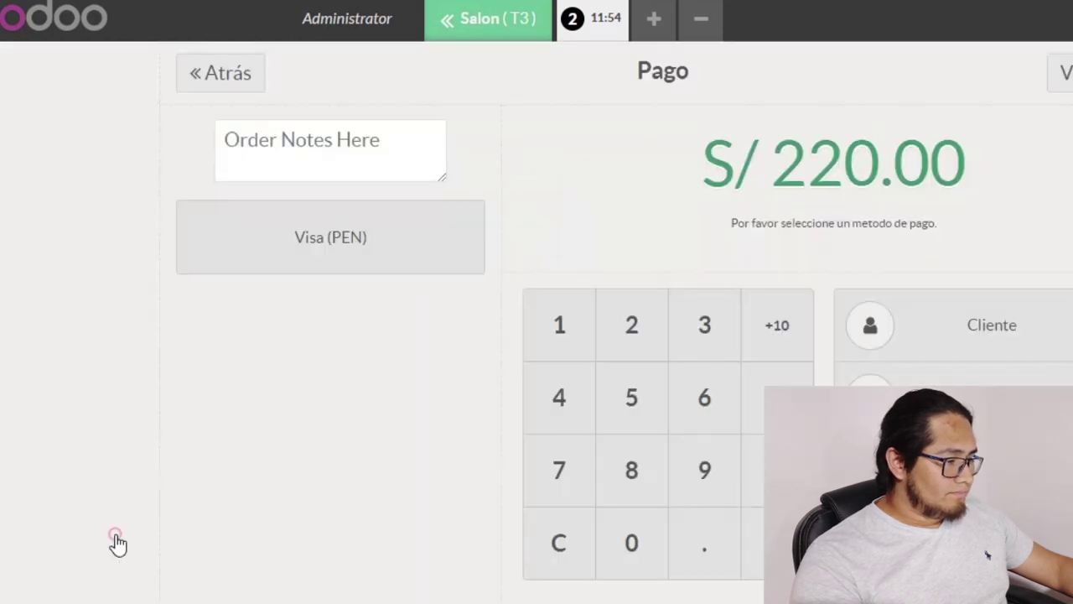
left_click(425, 241)
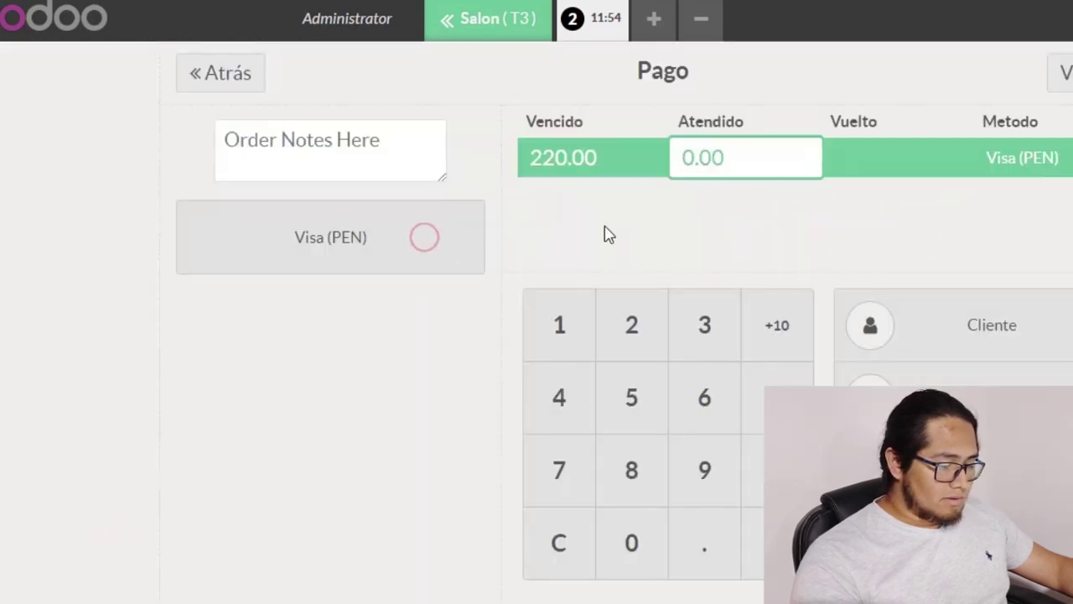
type("220")
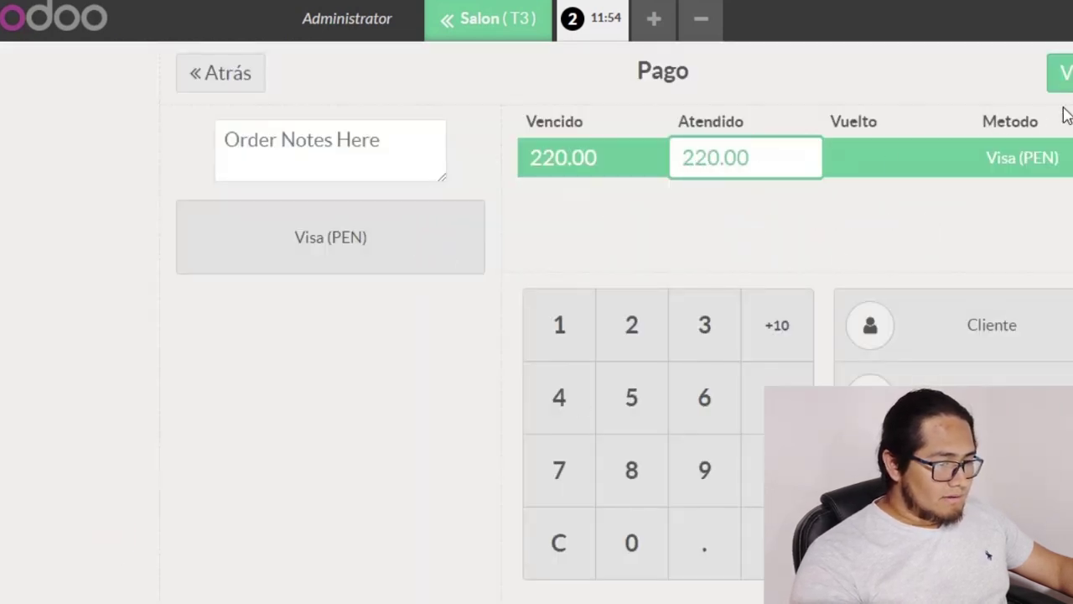
left_click(1060, 72)
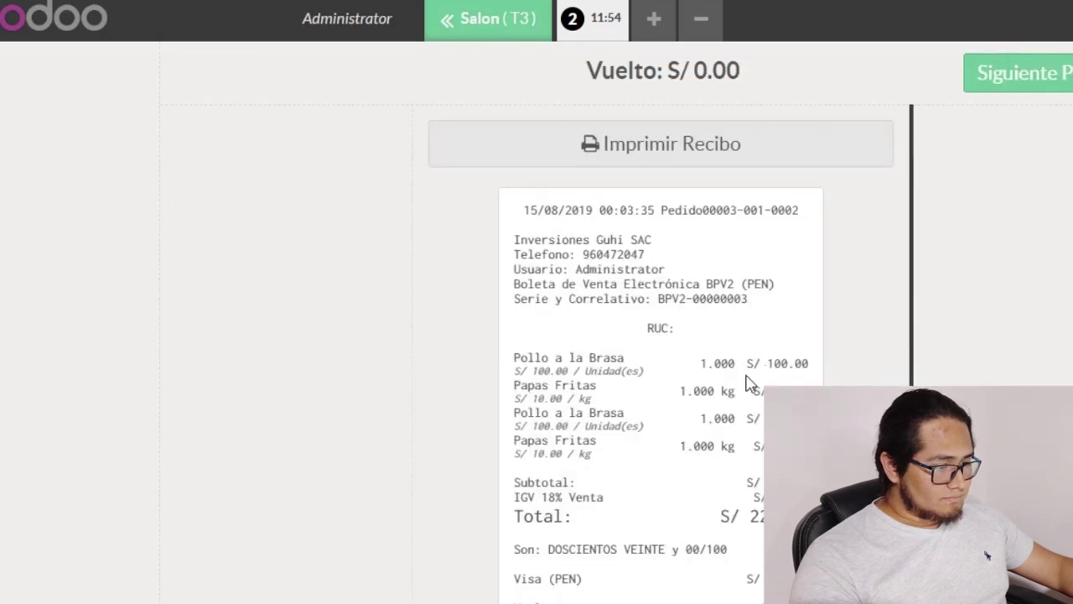
Review the issued sales receipt for table T3 and proceed to the next order.
scroll(728, 407, "down", 2)
scroll(726, 408, "up", 3)
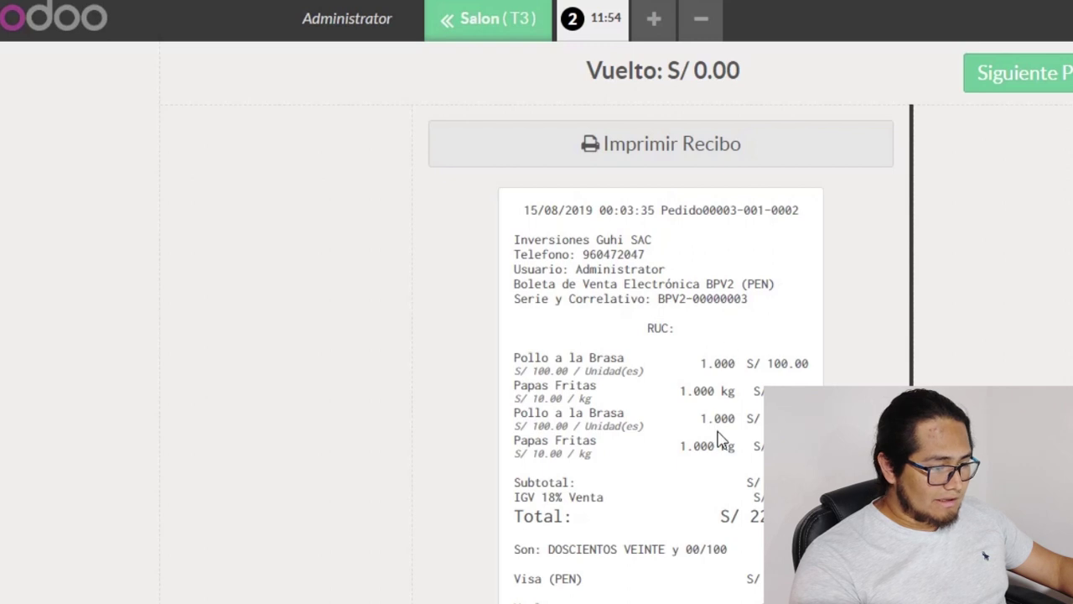
scroll(719, 439, "down", 2)
scroll(719, 439, "up", 1)
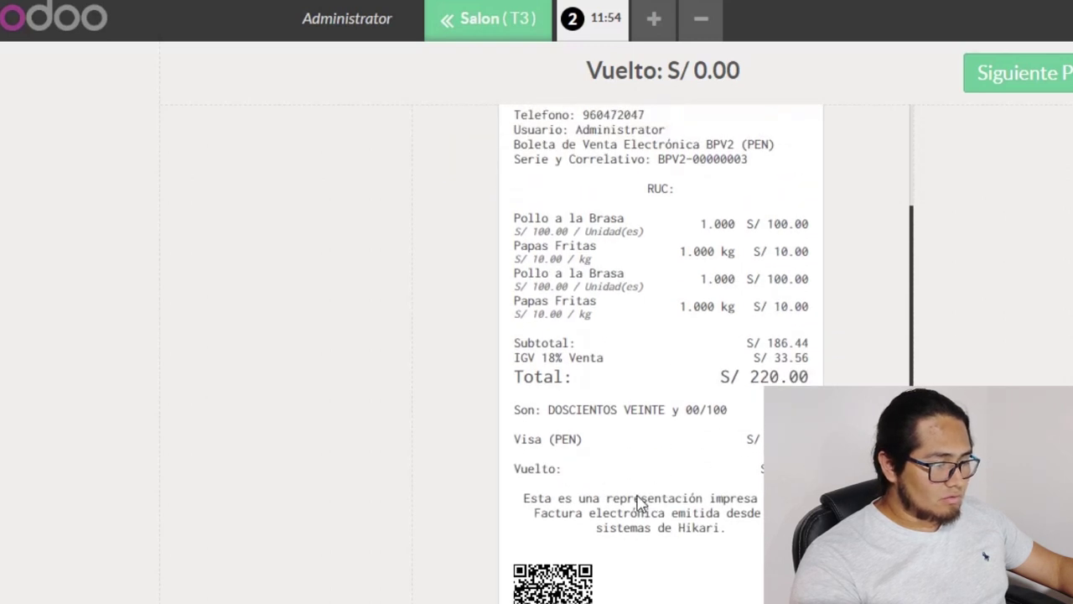
scroll(675, 420, "up", 3)
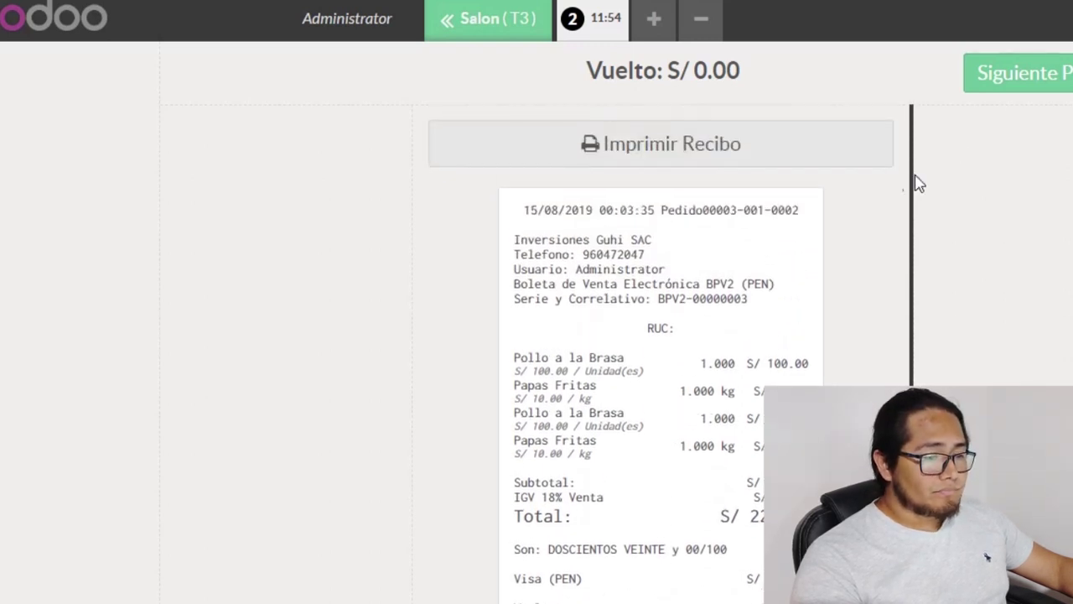
left_click(1000, 84)
left_click(1003, 87)
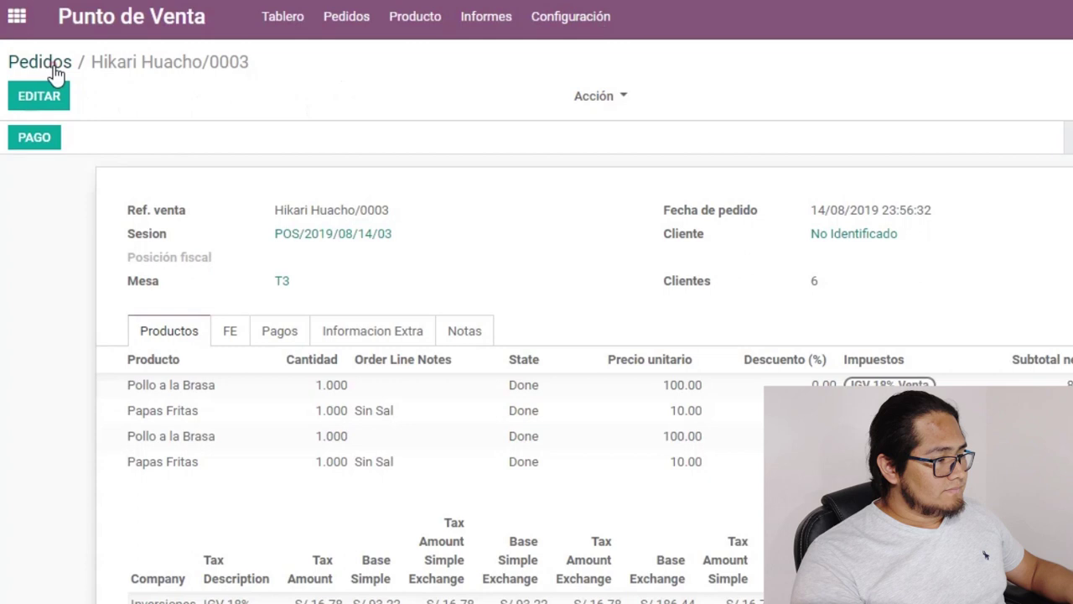
Check table T3's payment status in the back-end order list and open the order to examine its product lines.
left_click(53, 69)
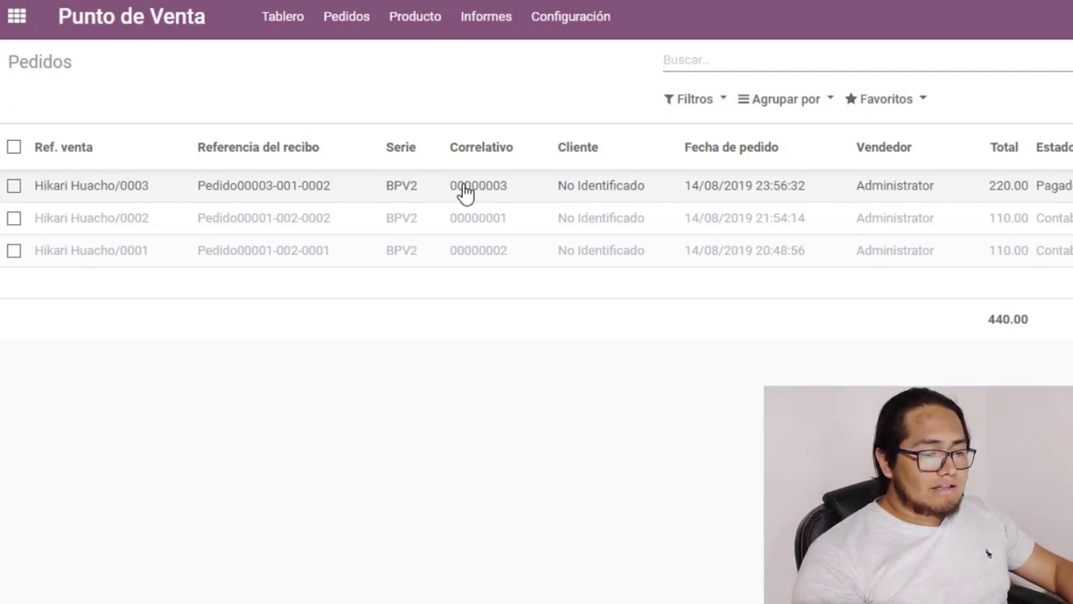
left_click(1047, 201)
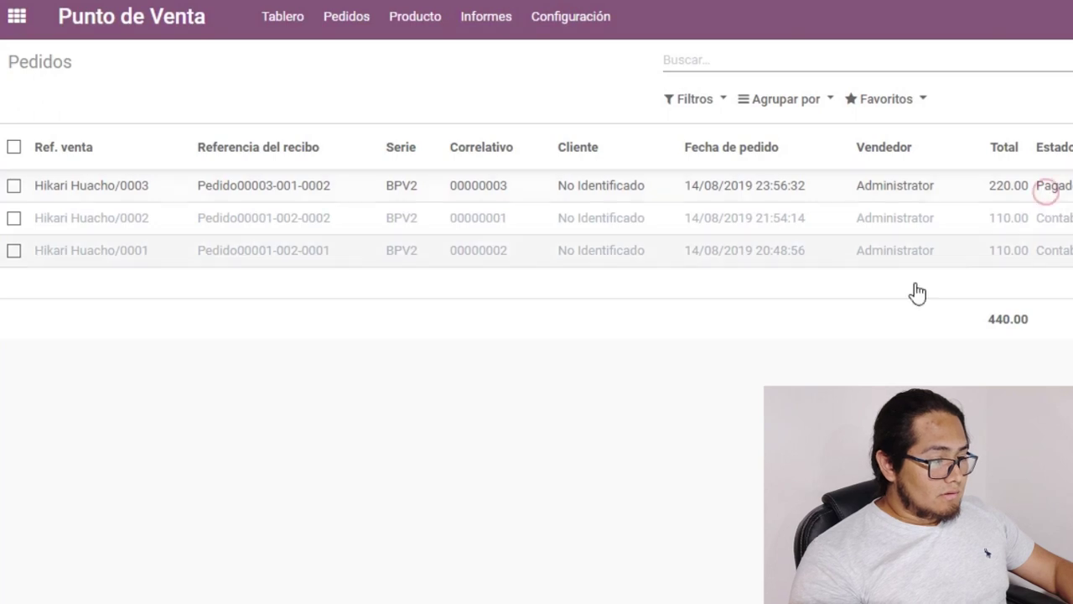
scroll(537, 360, "down", 1)
scroll(988, 551, "down", 3)
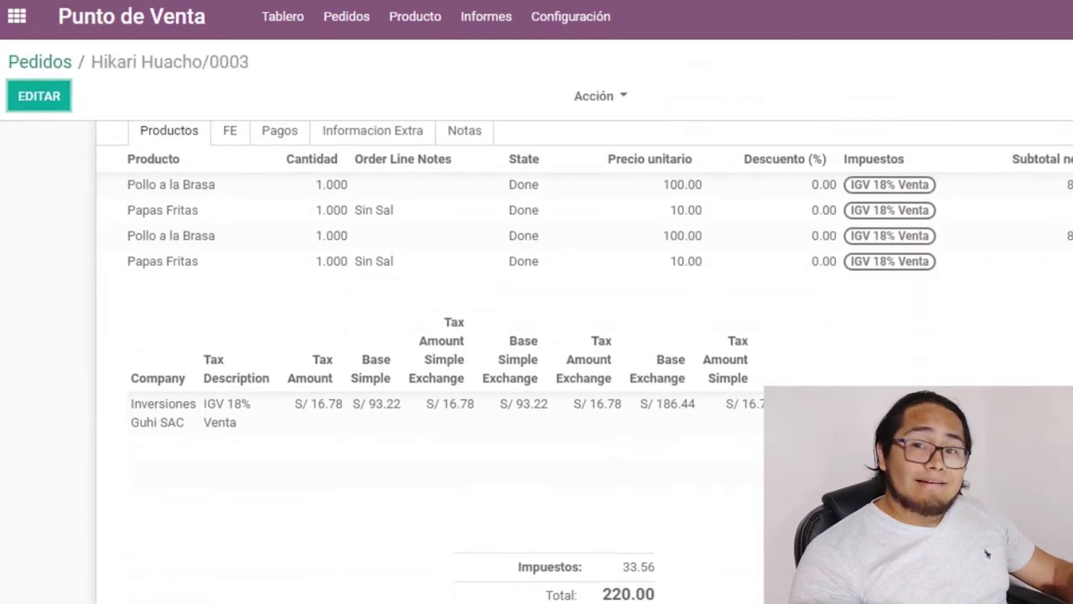